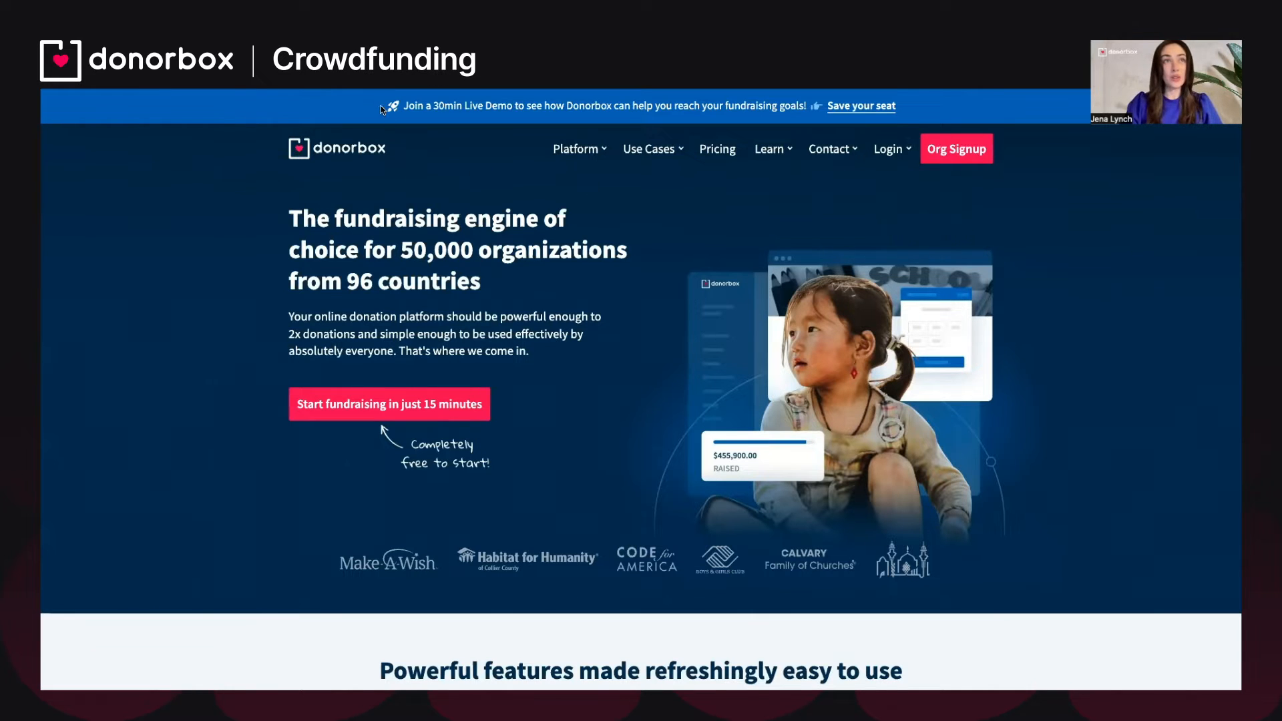
Create a new donation page titled Giving Tuesday with a fundraising goal of $10000.
{"action": "left_click", "coordinate": [947, 150]}
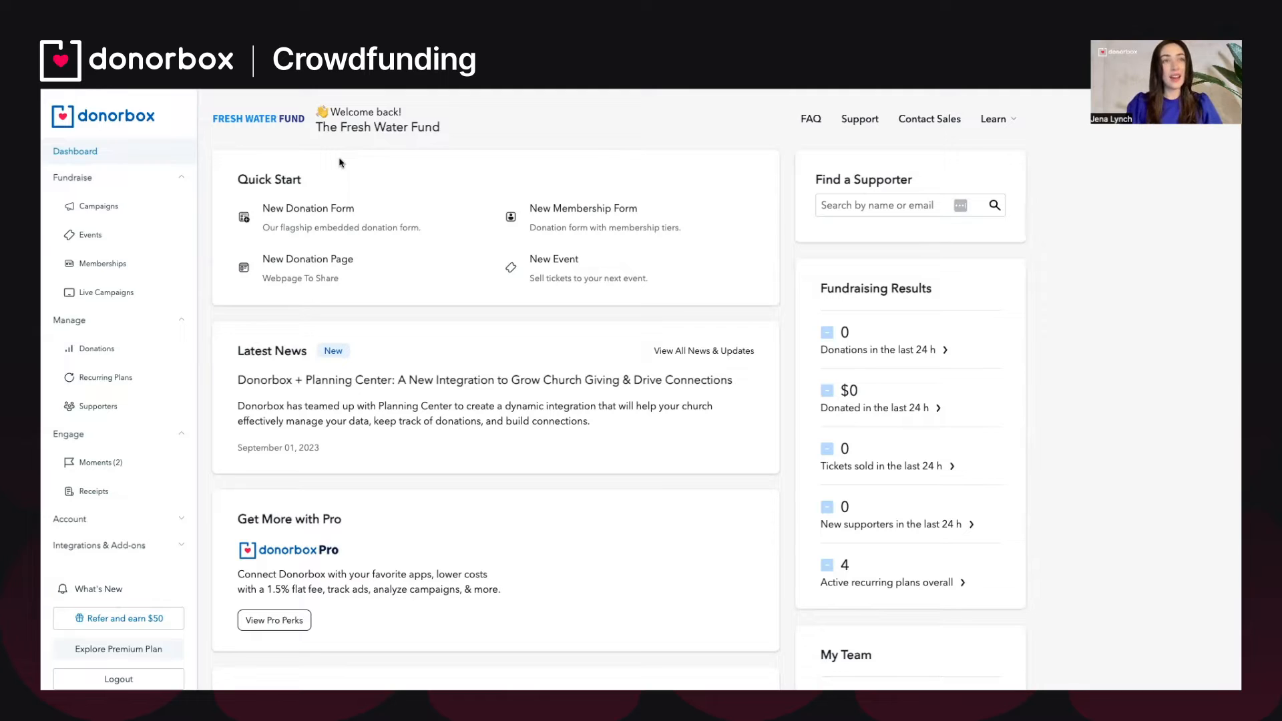
{"action": "left_click", "coordinate": [346, 264]}
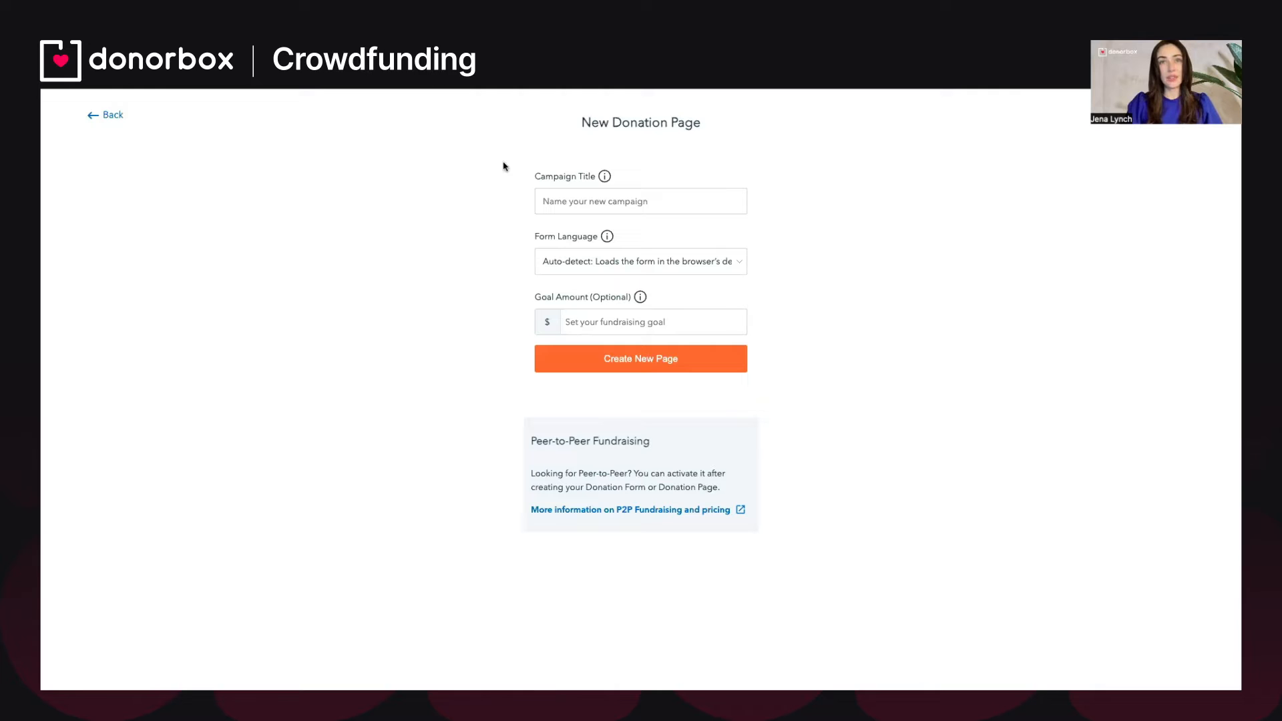
{"action": "left_click", "coordinate": [605, 202]}
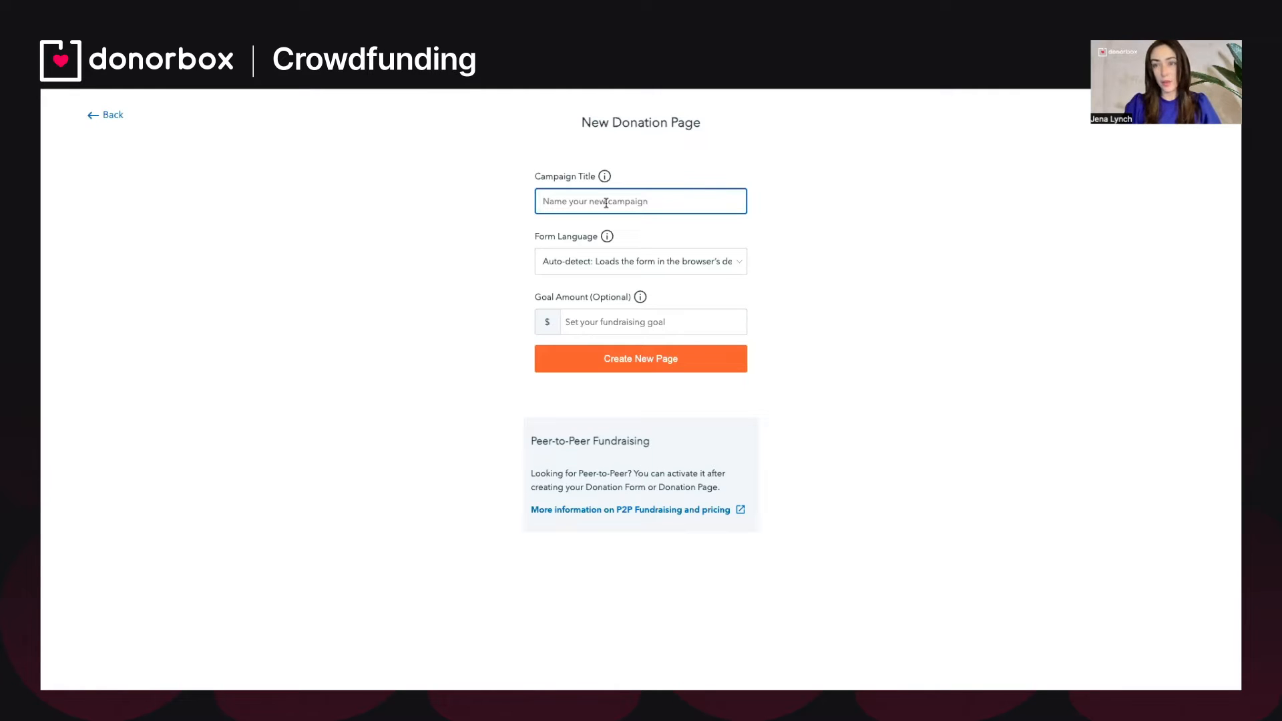
{"action": "type", "text": "G"}
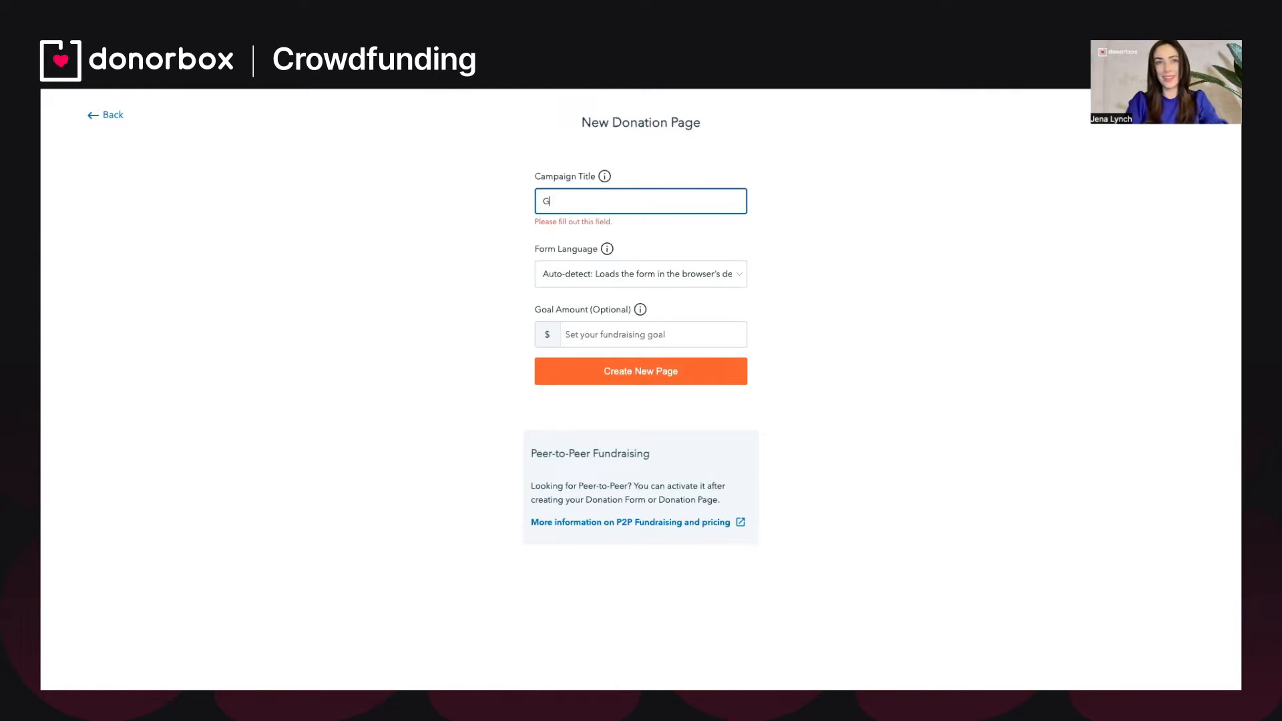
{"action": "type", "text": "iving Tuesday"}
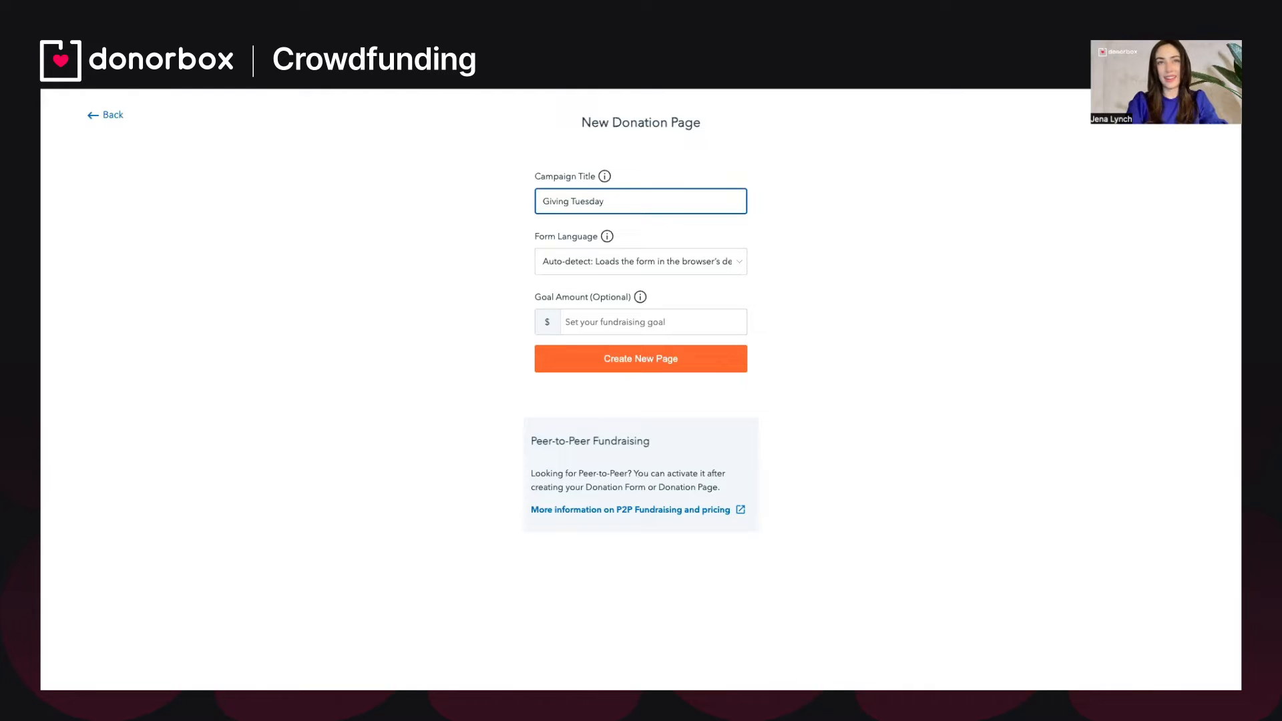
{"action": "left_click", "coordinate": [621, 319]}
{"action": "type", "text": "10000"}
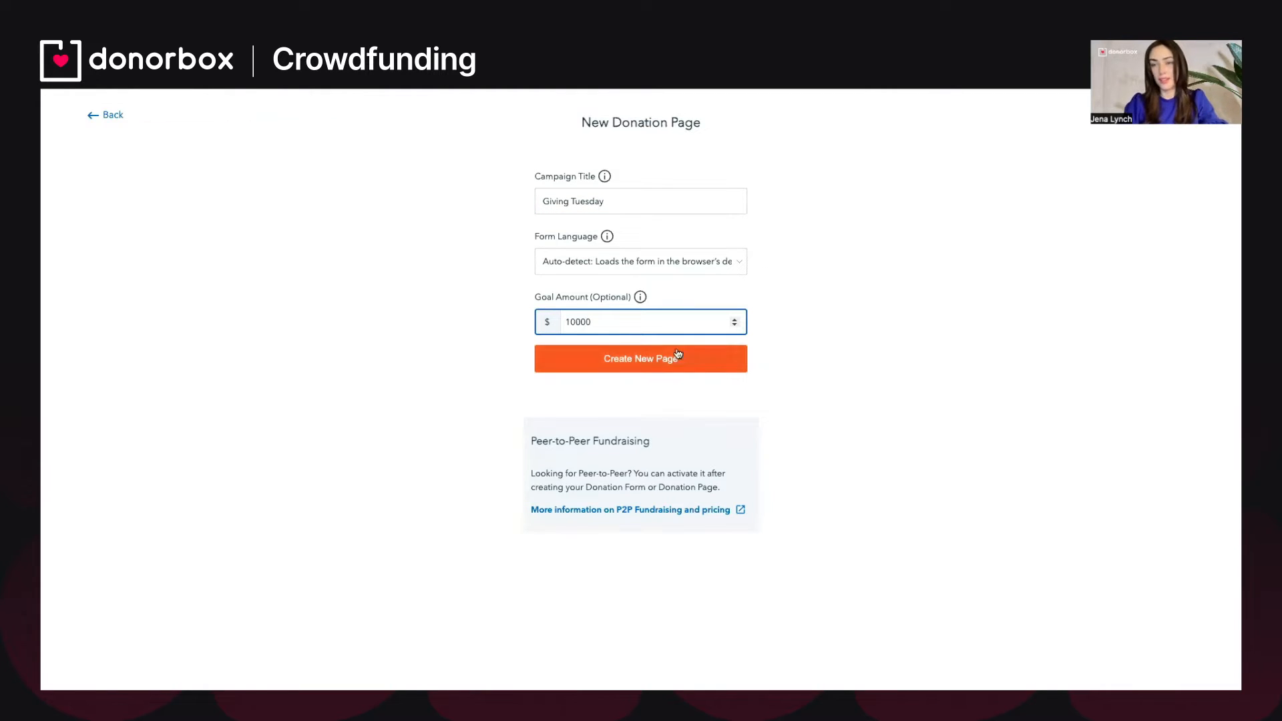
{"action": "left_click", "coordinate": [643, 359]}
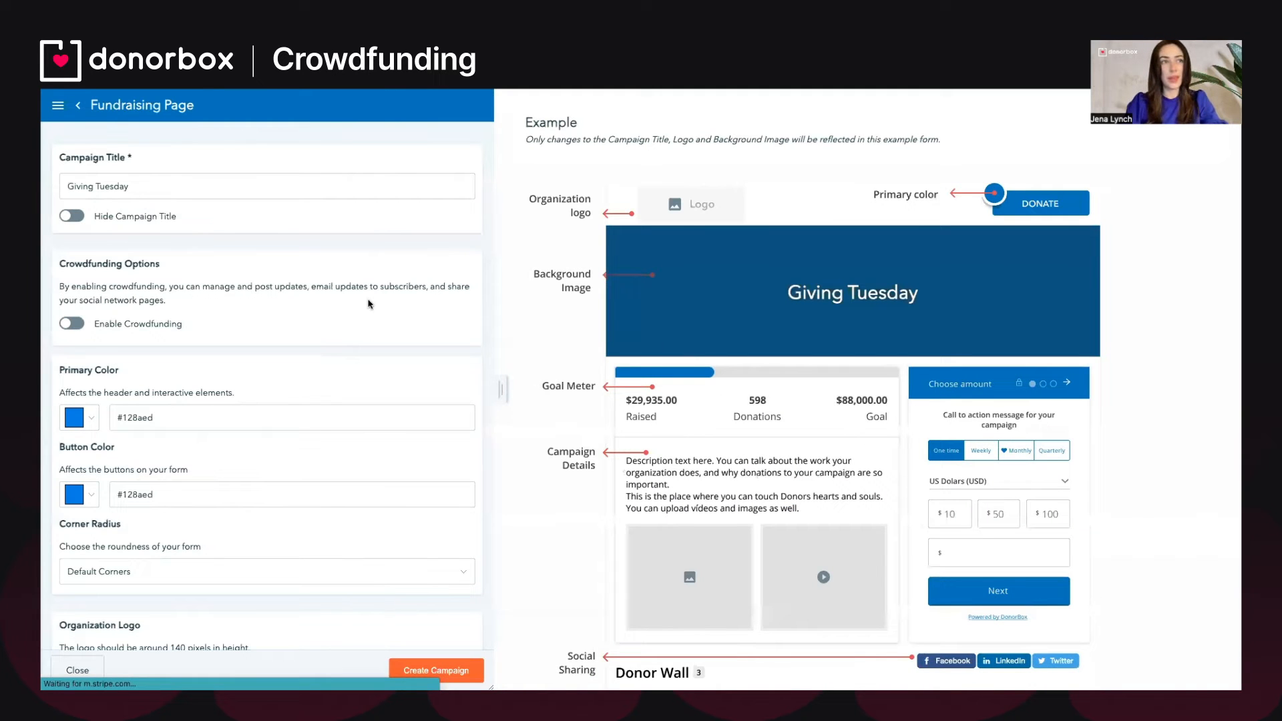
Try hiding the campaign title on the fundraising page and show it again.
{"action": "left_click", "coordinate": [237, 189]}
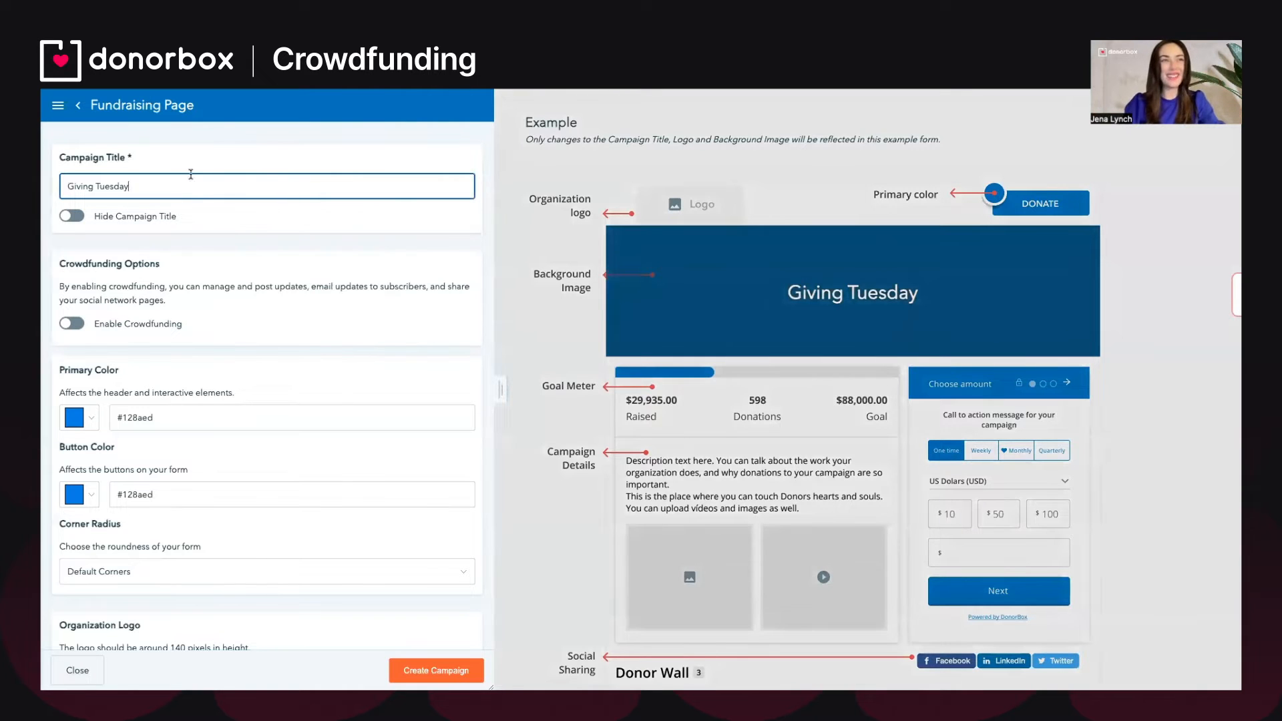
{"action": "left_click", "coordinate": [74, 216]}
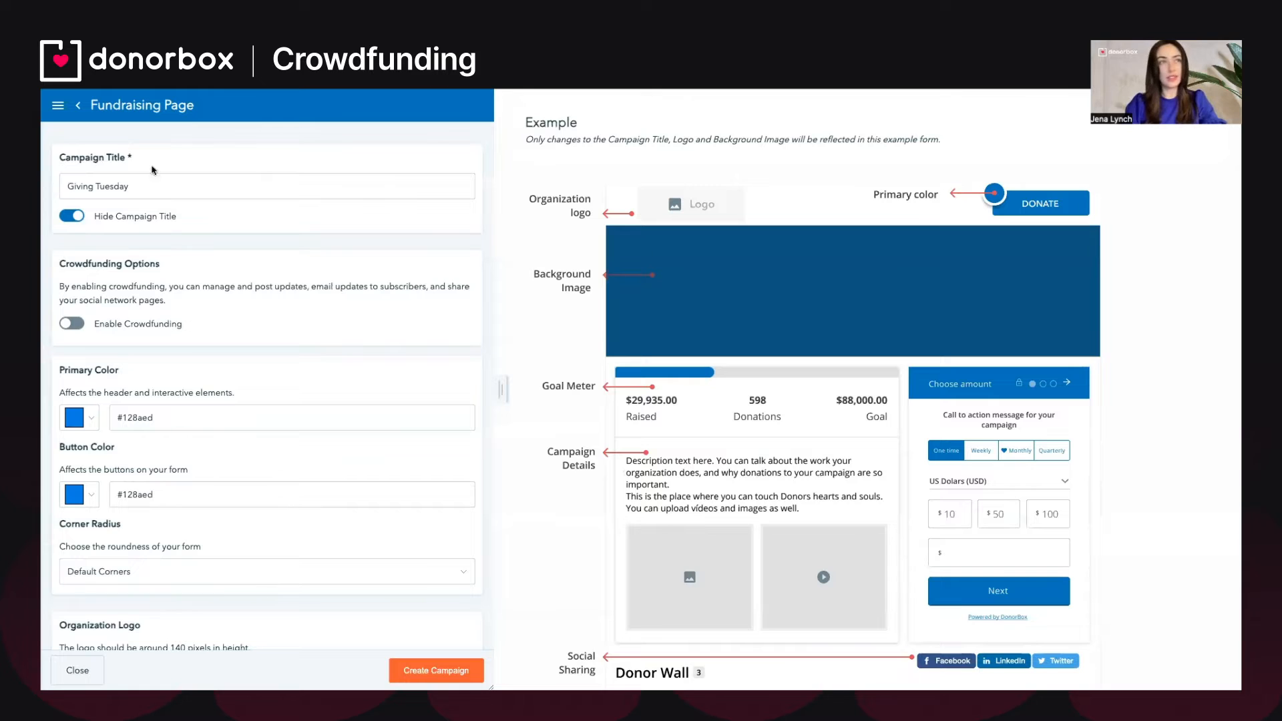
{"action": "left_click", "coordinate": [72, 219]}
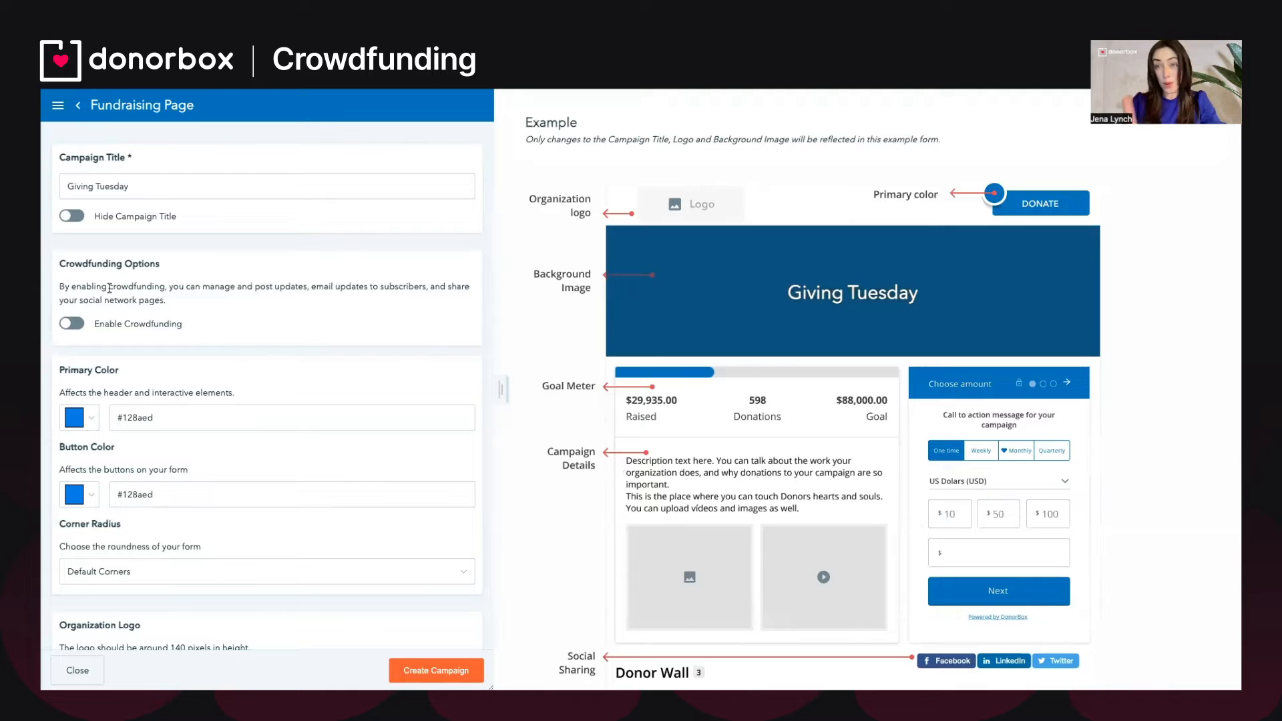
Enable crowdfunding for the campaign and set its Instagram social network path to donorbox.
{"action": "left_click", "coordinate": [105, 325]}
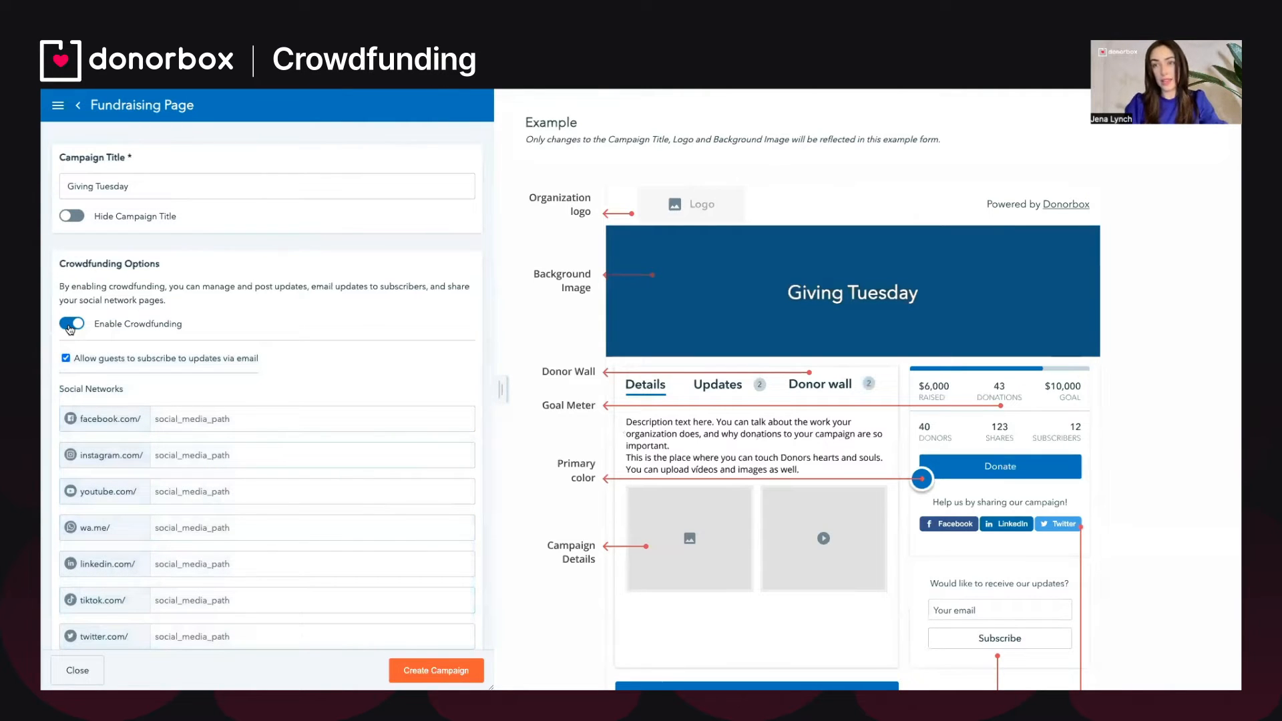
{"action": "left_click", "coordinate": [71, 325]}
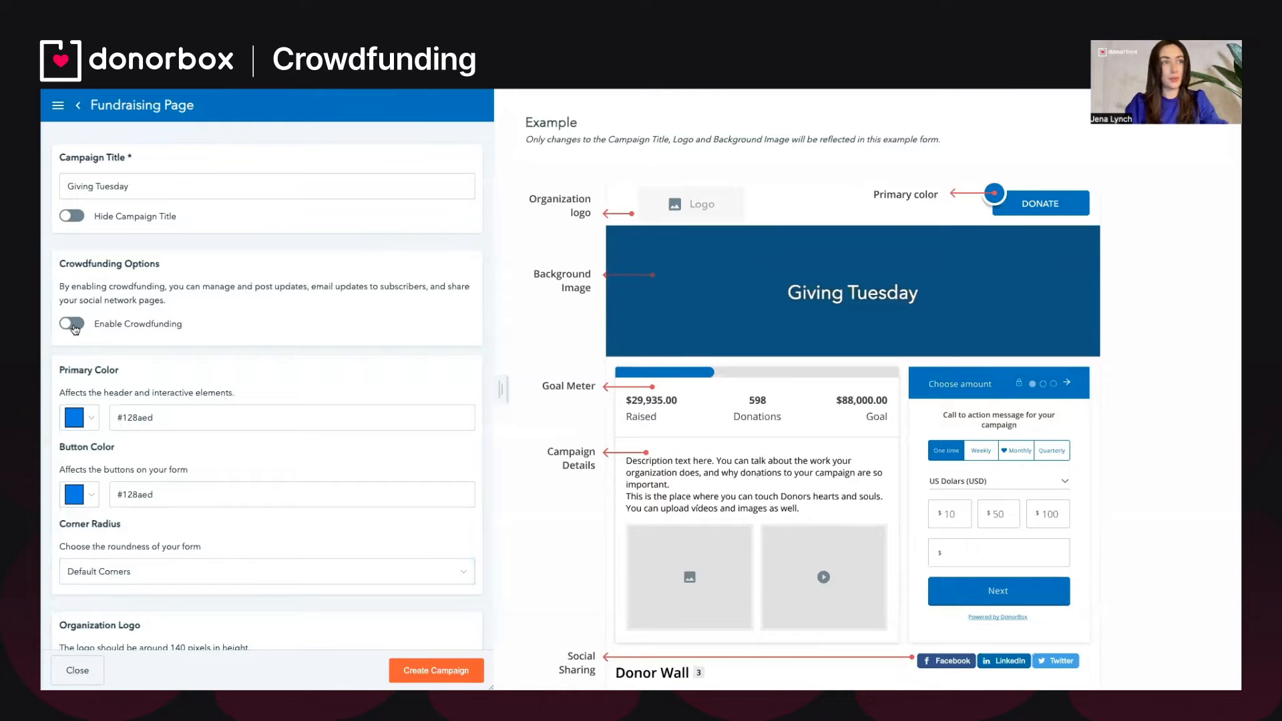
{"action": "left_click", "coordinate": [71, 325]}
{"action": "scroll", "coordinate": [188, 307], "scroll_direction": "down", "scroll_amount": 1}
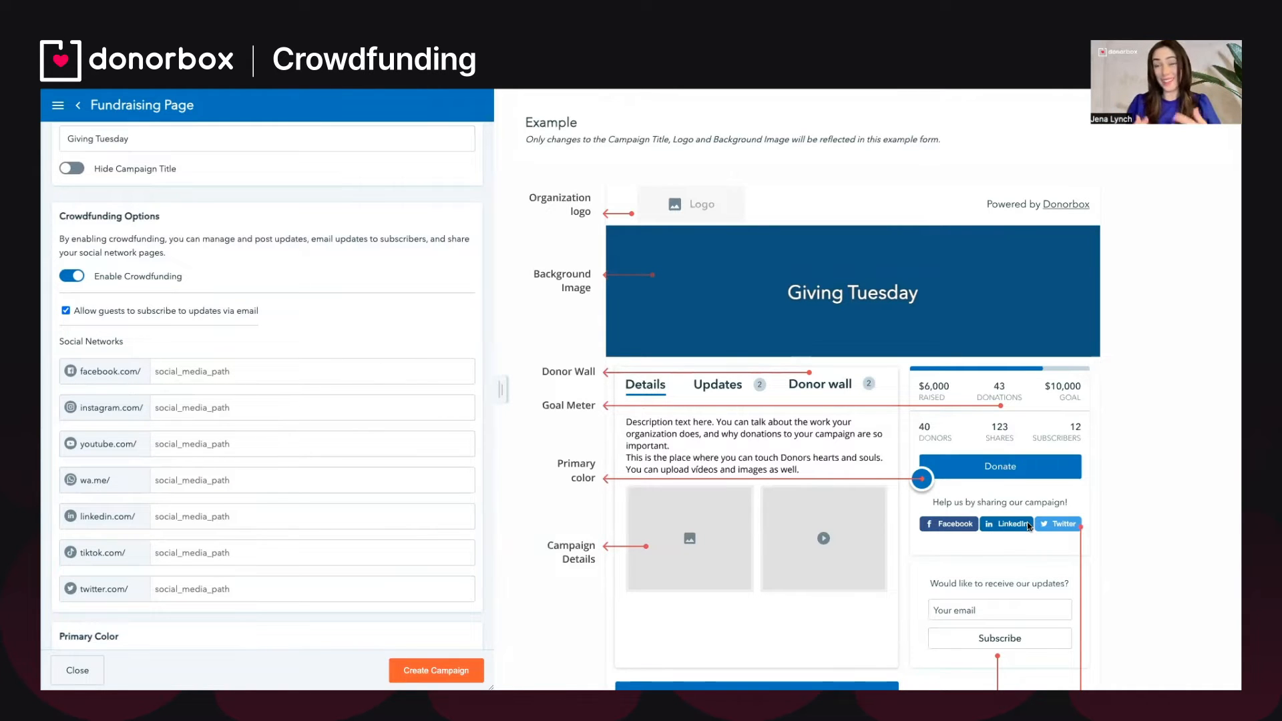
{"action": "scroll", "coordinate": [274, 408], "scroll_direction": "down", "scroll_amount": 1}
{"action": "left_click", "coordinate": [274, 405]}
{"action": "type", "text": "donorbox"}
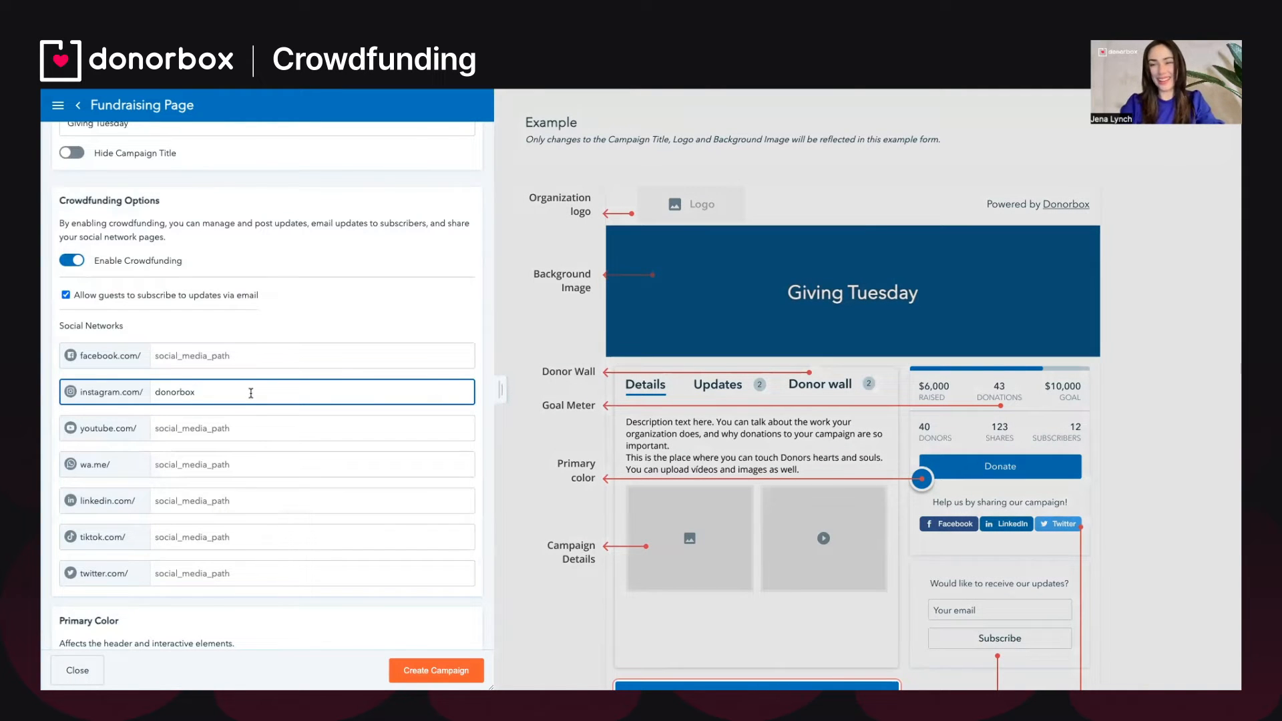
Try the custom light blue #6ca3d0 as the primary color, with the color value format set to HEX.
{"action": "scroll", "coordinate": [251, 394], "scroll_direction": "down", "scroll_amount": 5}
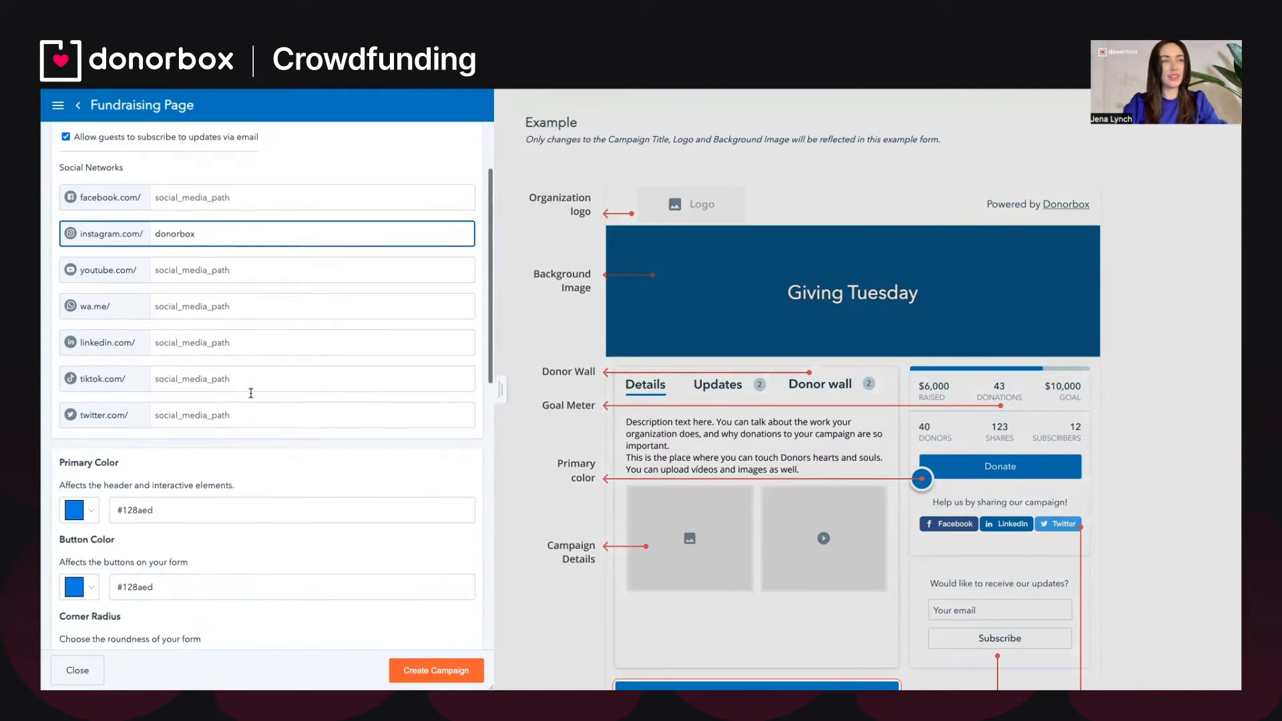
{"action": "scroll", "coordinate": [250, 448], "scroll_direction": "down", "scroll_amount": 1}
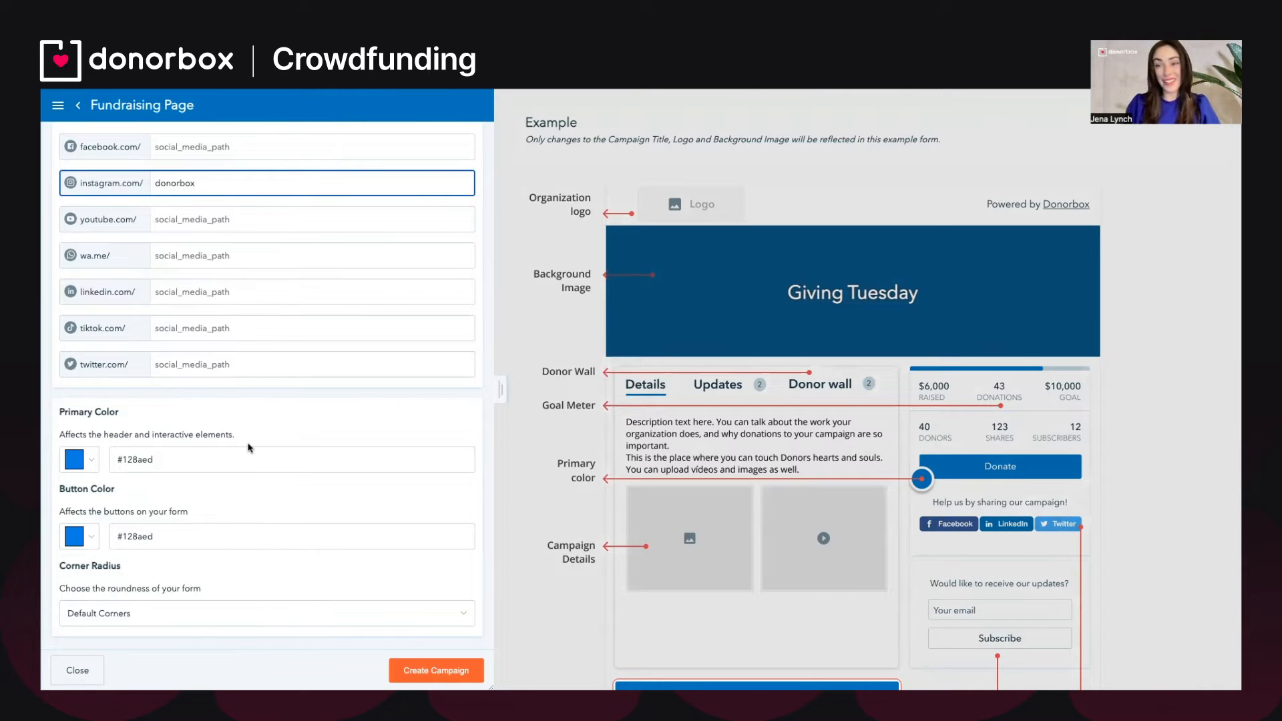
{"action": "left_click", "coordinate": [82, 463]}
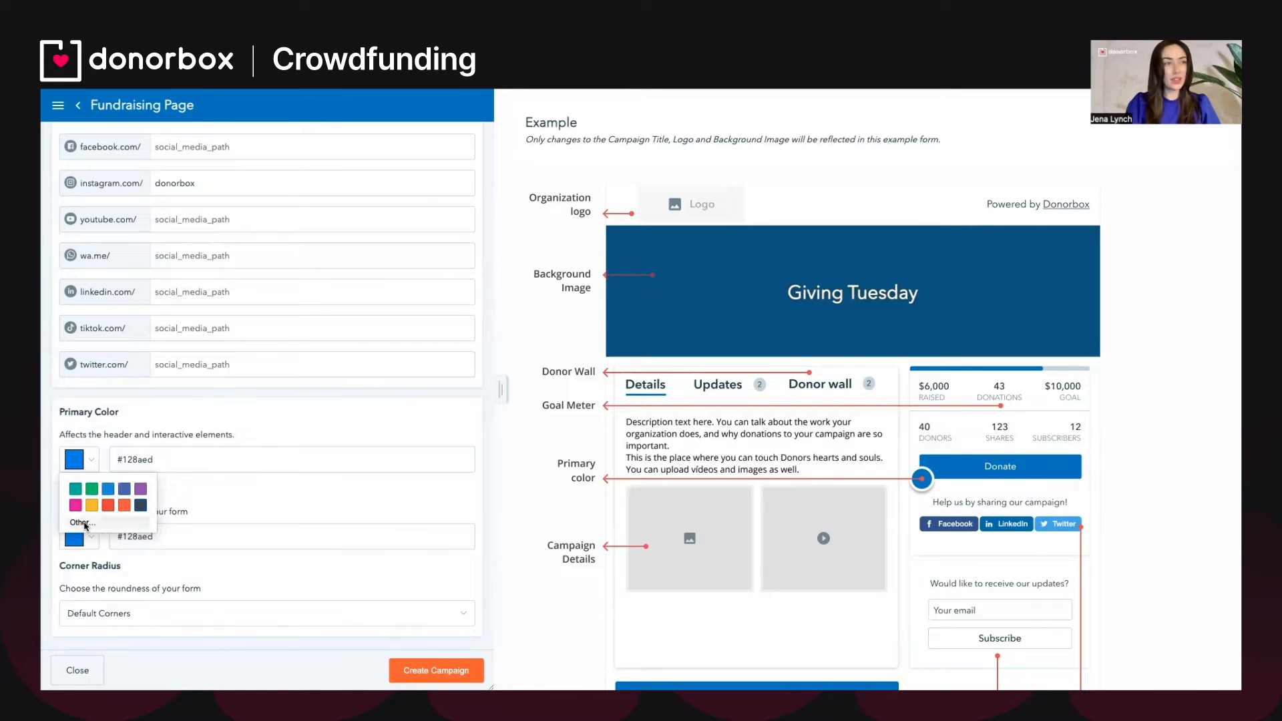
{"action": "left_click", "coordinate": [83, 522]}
{"action": "left_click", "coordinate": [130, 515]}
{"action": "left_click_drag", "start_coordinate": [119, 515], "coordinate": [129, 490]}
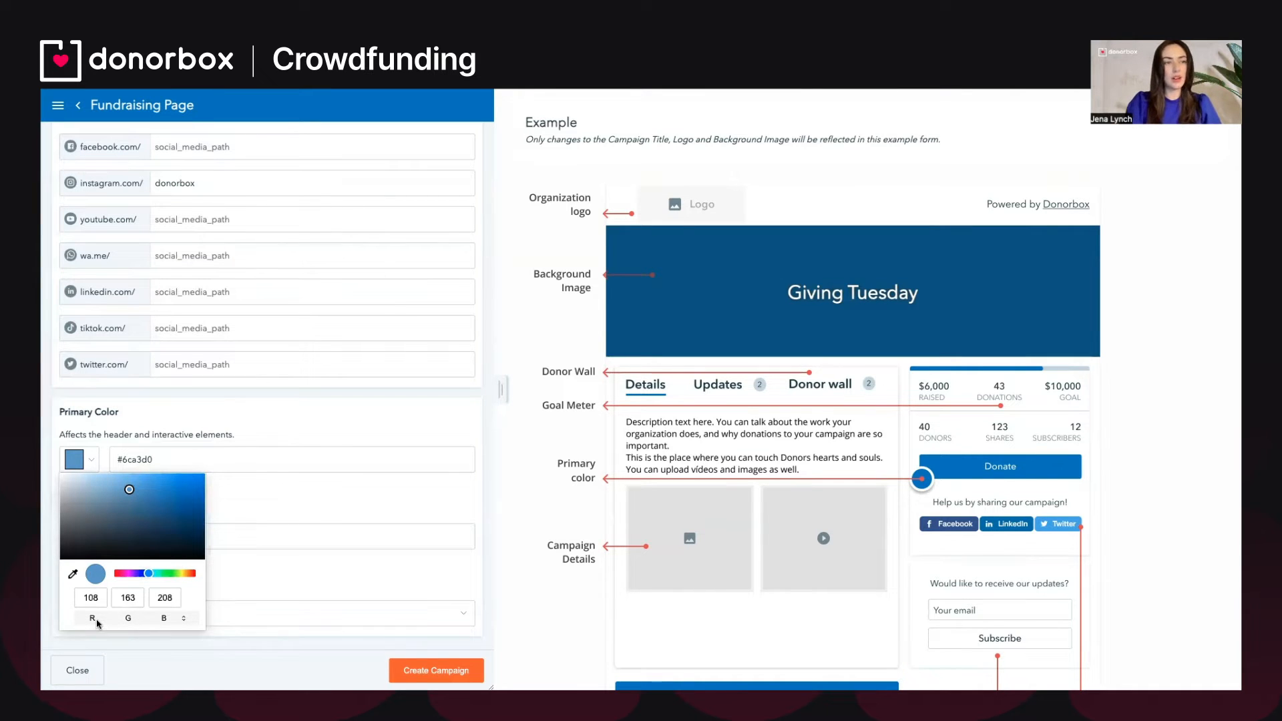
{"action": "left_click", "coordinate": [184, 620]}
{"action": "left_click", "coordinate": [185, 619]}
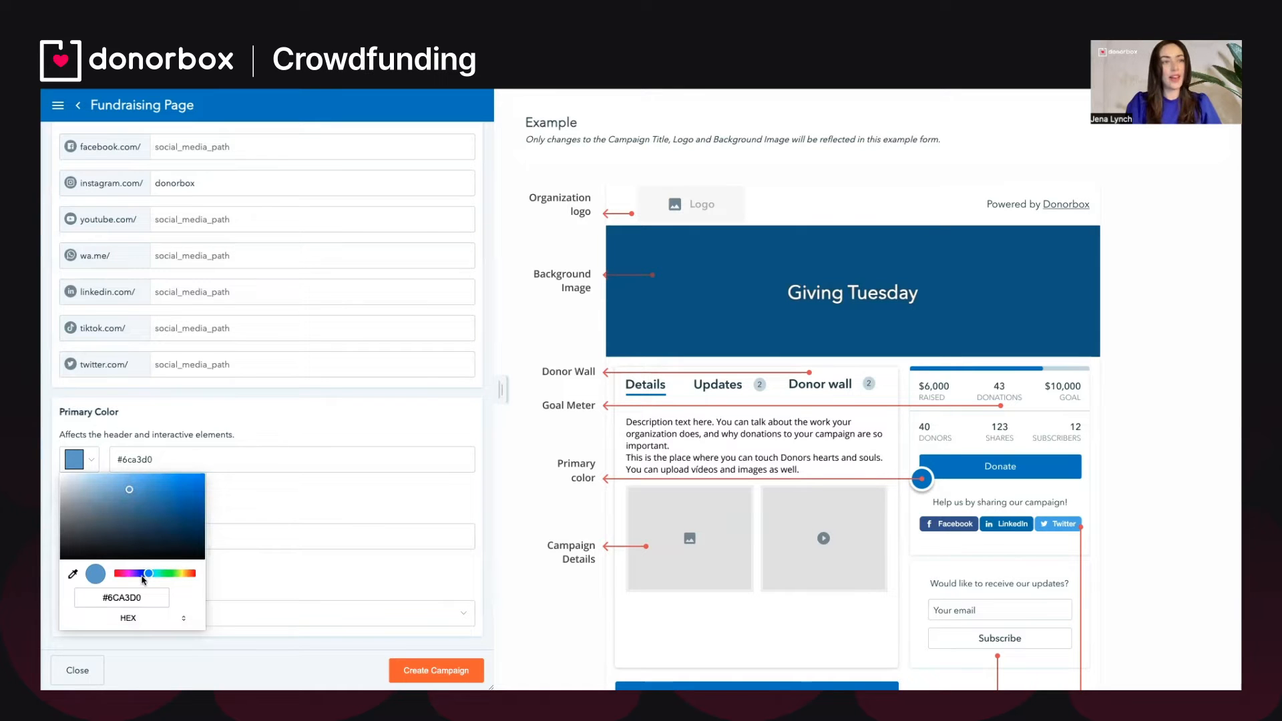
{"action": "left_click", "coordinate": [225, 561]}
Set the primary color to the preset green #2ecc71 and the button color to the preset yellow #f1c40f.
{"action": "left_click", "coordinate": [92, 458]}
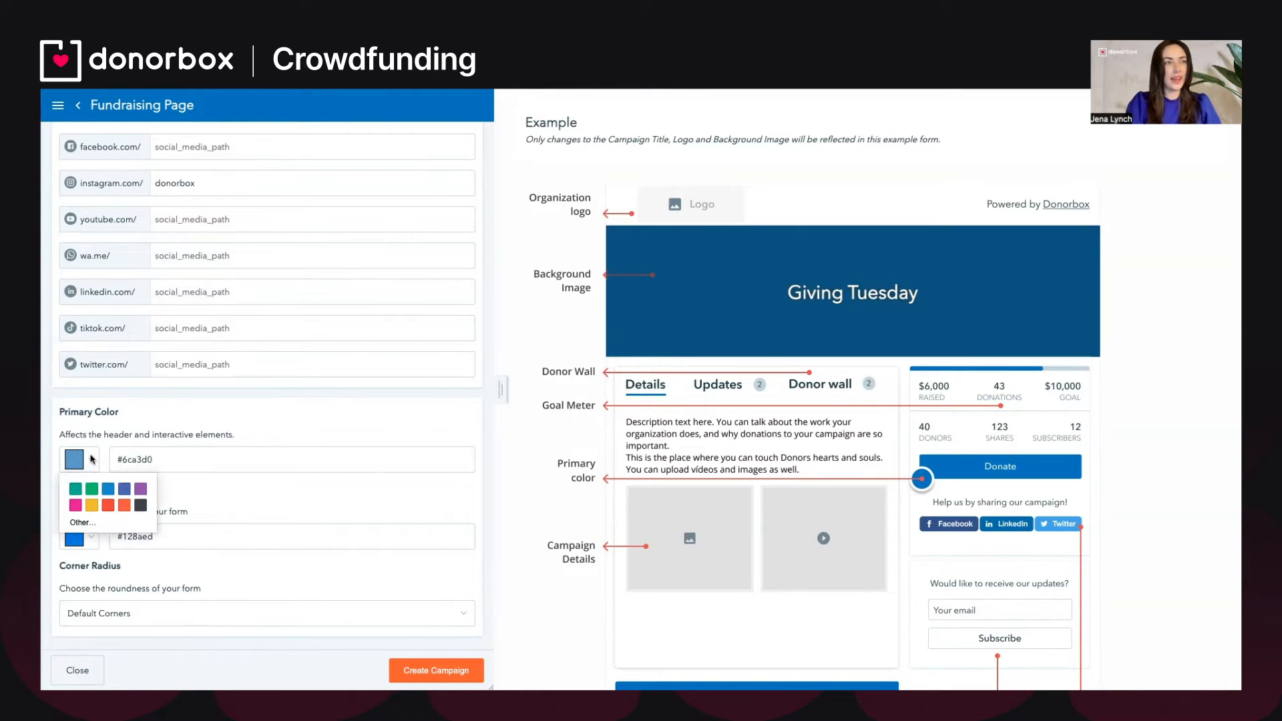
{"action": "left_click", "coordinate": [91, 488]}
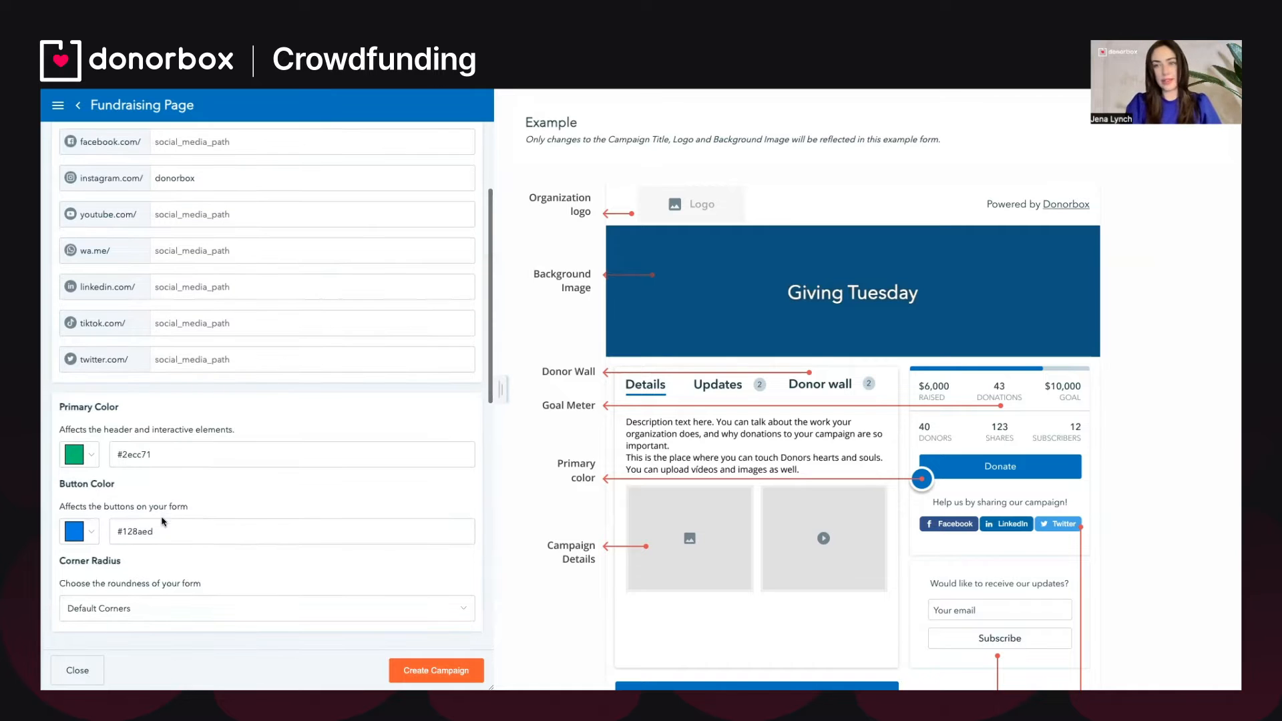
{"action": "scroll", "coordinate": [172, 517], "scroll_direction": "down", "scroll_amount": 1}
{"action": "scroll", "coordinate": [169, 484], "scroll_direction": "down", "scroll_amount": 2}
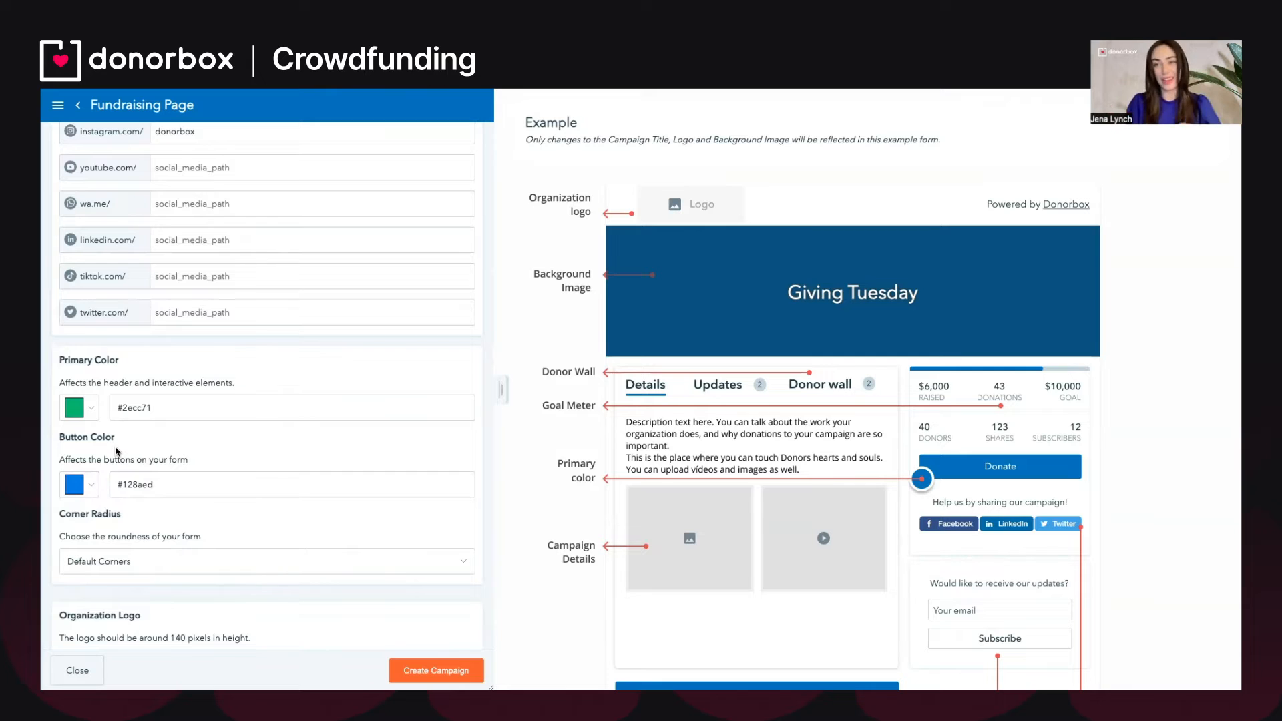
{"action": "left_click", "coordinate": [93, 485]}
{"action": "left_click", "coordinate": [92, 530]}
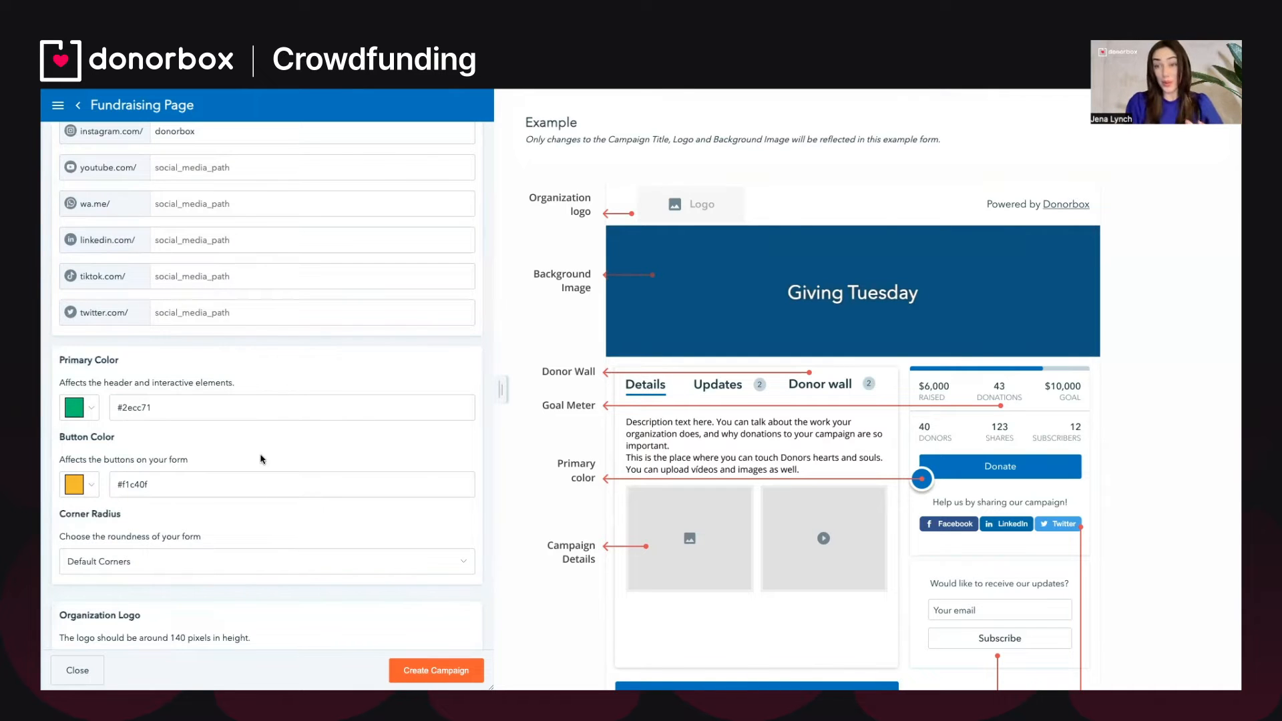
Set the form's corner radius to Round Corners.
{"action": "scroll", "coordinate": [260, 458], "scroll_direction": "down", "scroll_amount": 2}
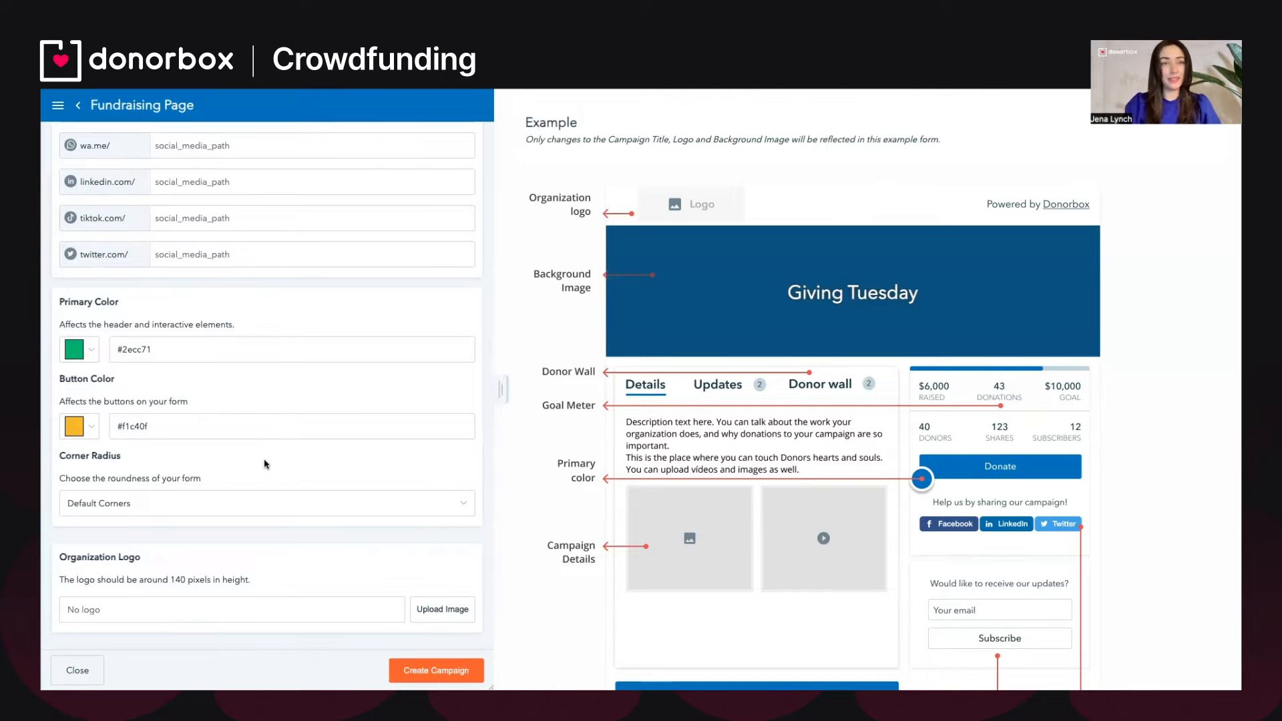
{"action": "left_click", "coordinate": [270, 502]}
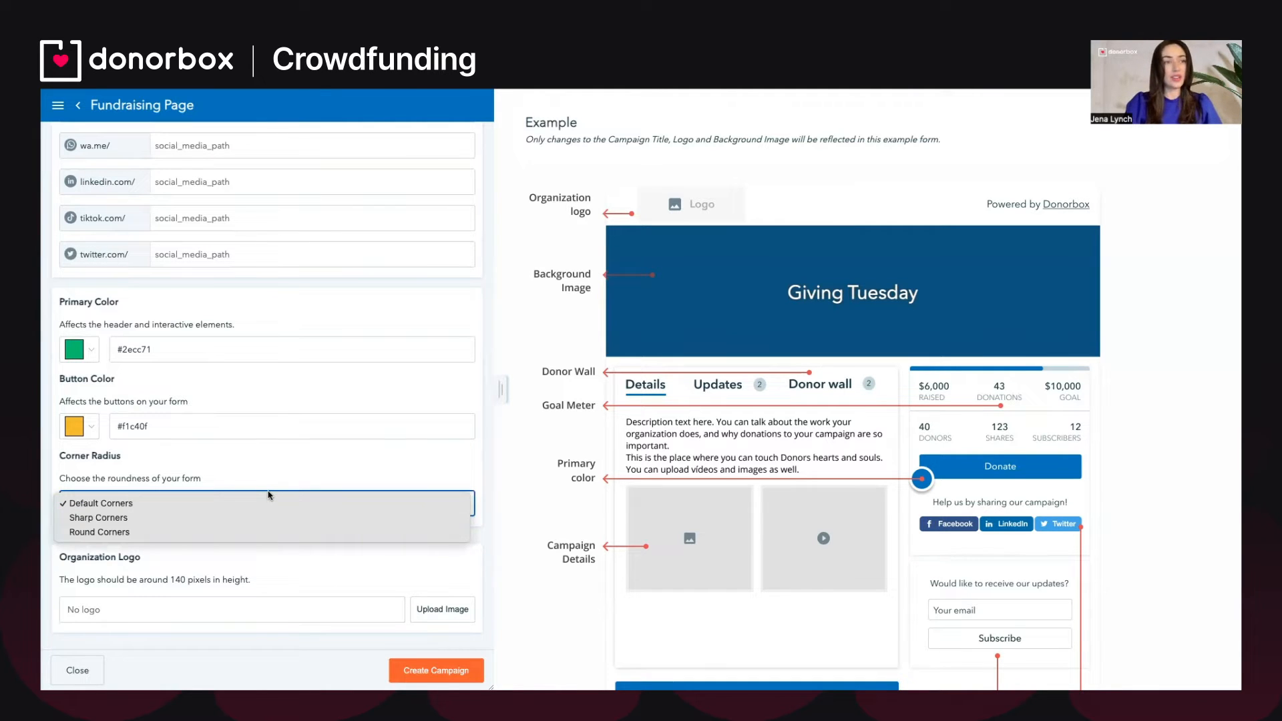
{"action": "left_click", "coordinate": [218, 528]}
{"action": "scroll", "coordinate": [254, 466], "scroll_direction": "down", "scroll_amount": 3}
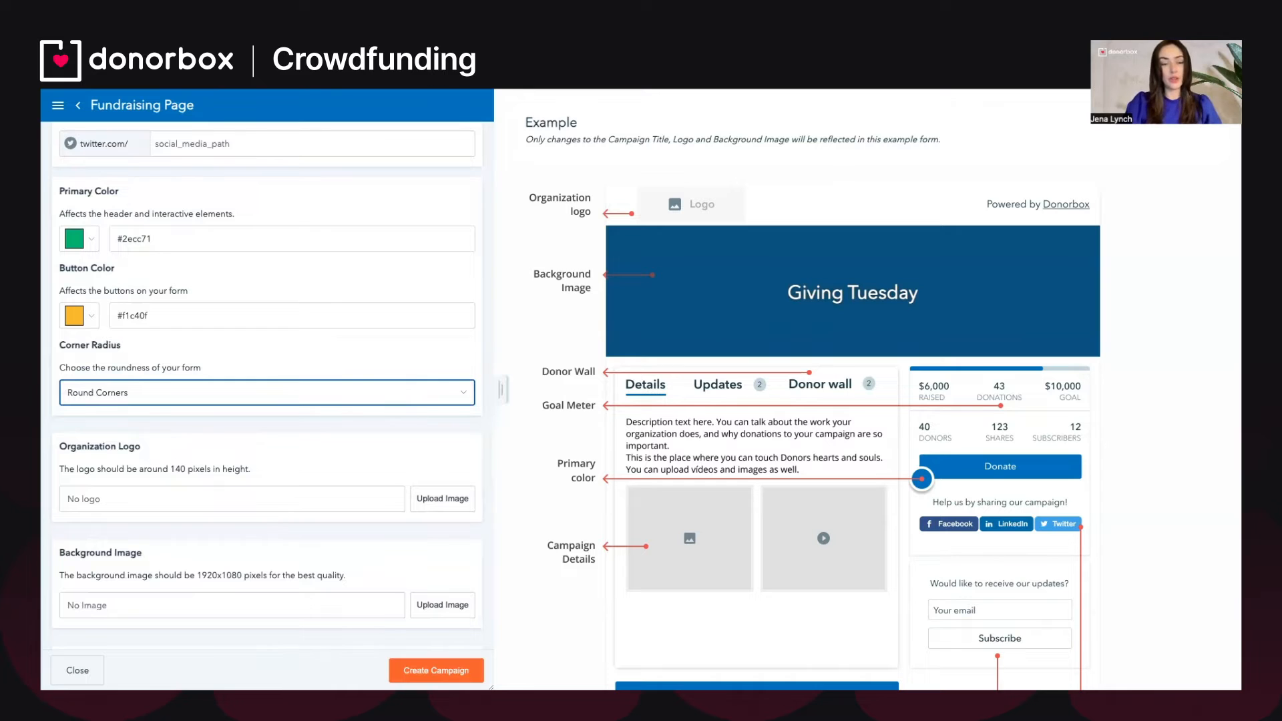
{"action": "left_click", "coordinate": [201, 468]}
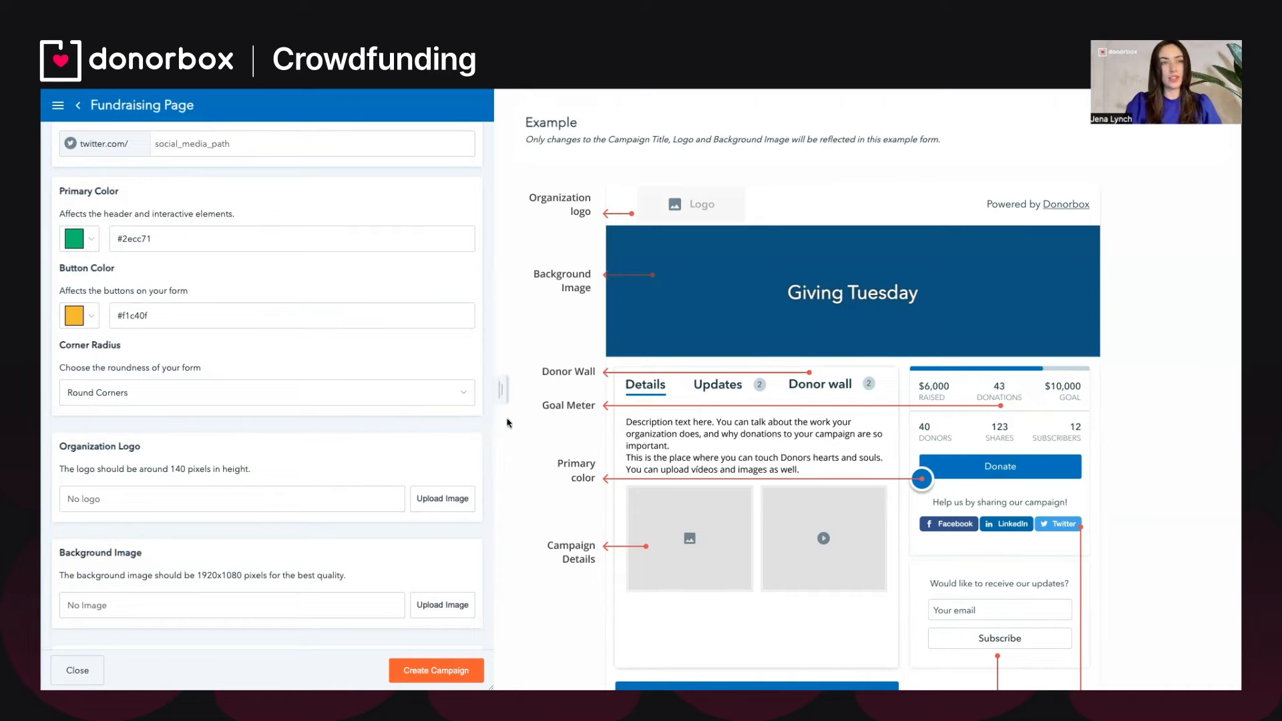
{"action": "left_click", "coordinate": [382, 458]}
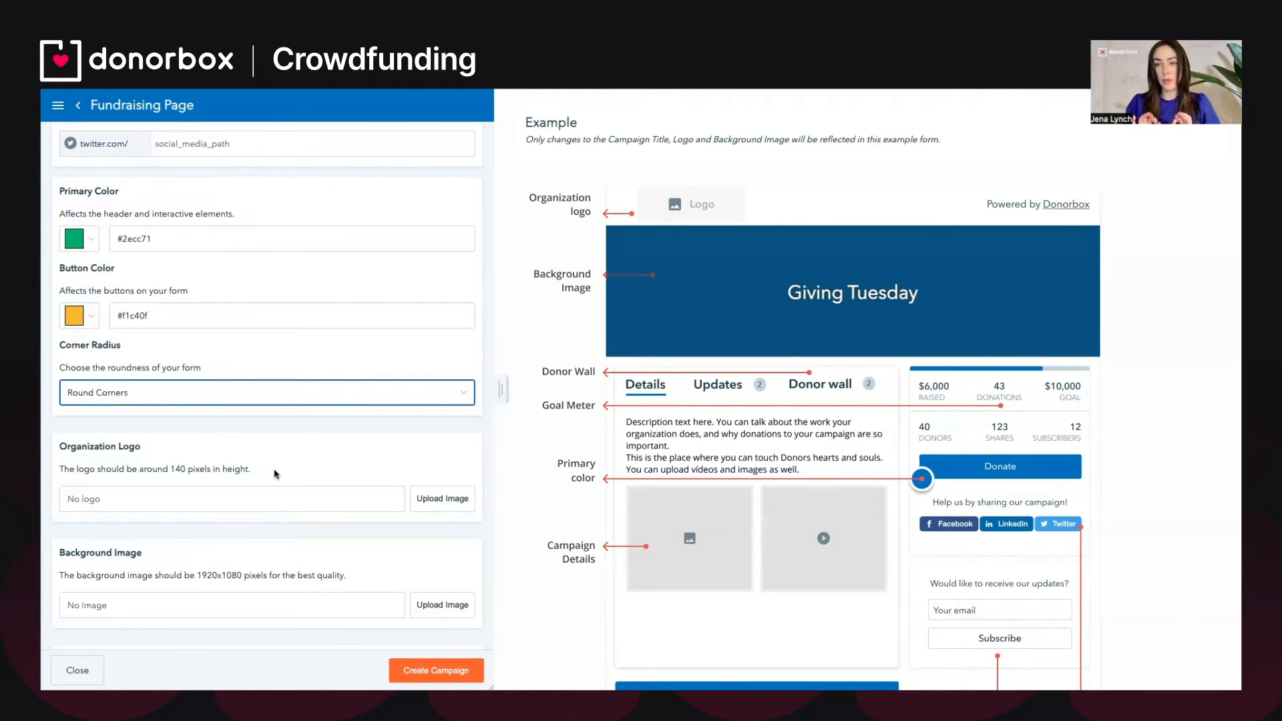
Upload the Fresh Water Fund image from the computer as the organization logo.
{"action": "left_click", "coordinate": [442, 498]}
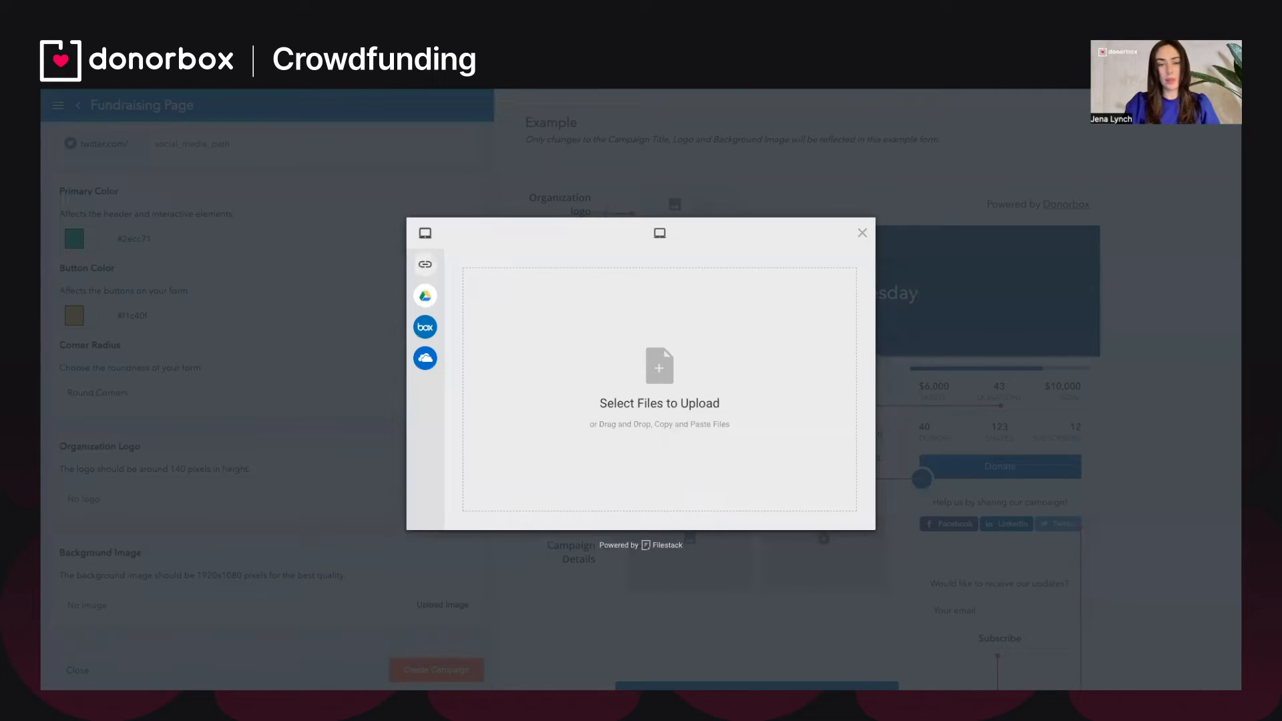
{"action": "left_click_drag", "start_coordinate": [401, 356], "coordinate": [630, 384]}
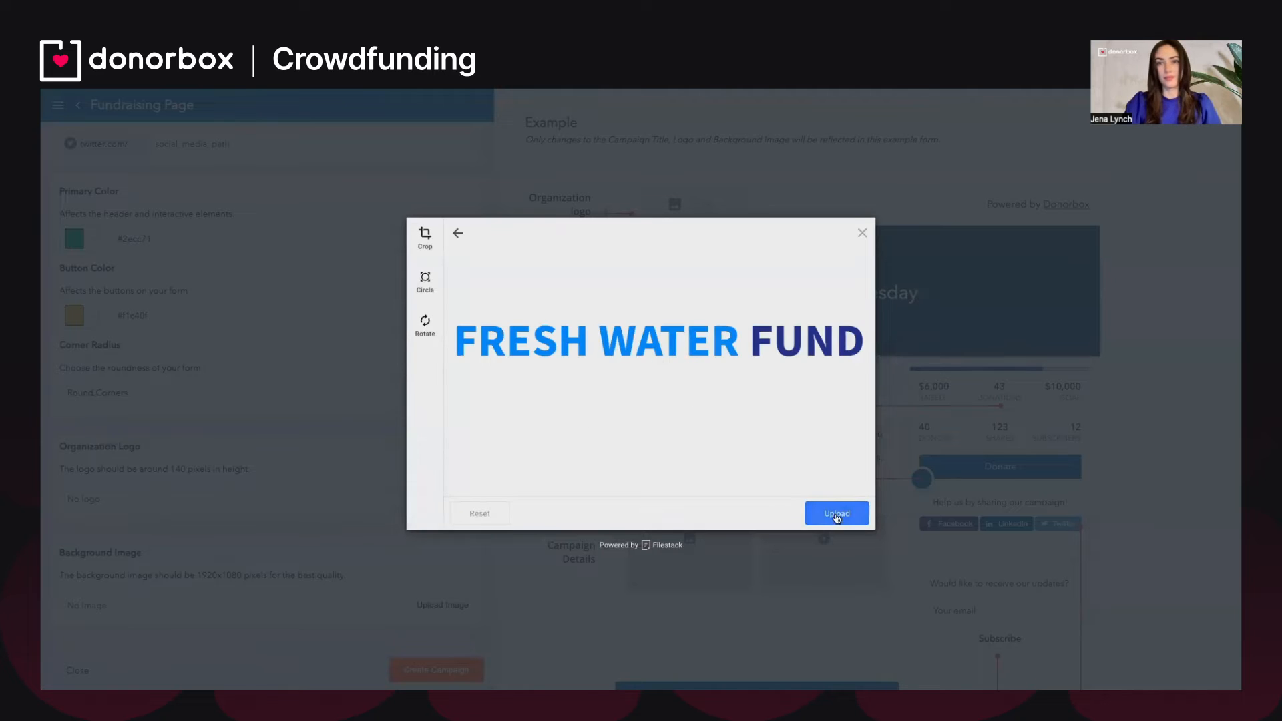
{"action": "left_click", "coordinate": [837, 514]}
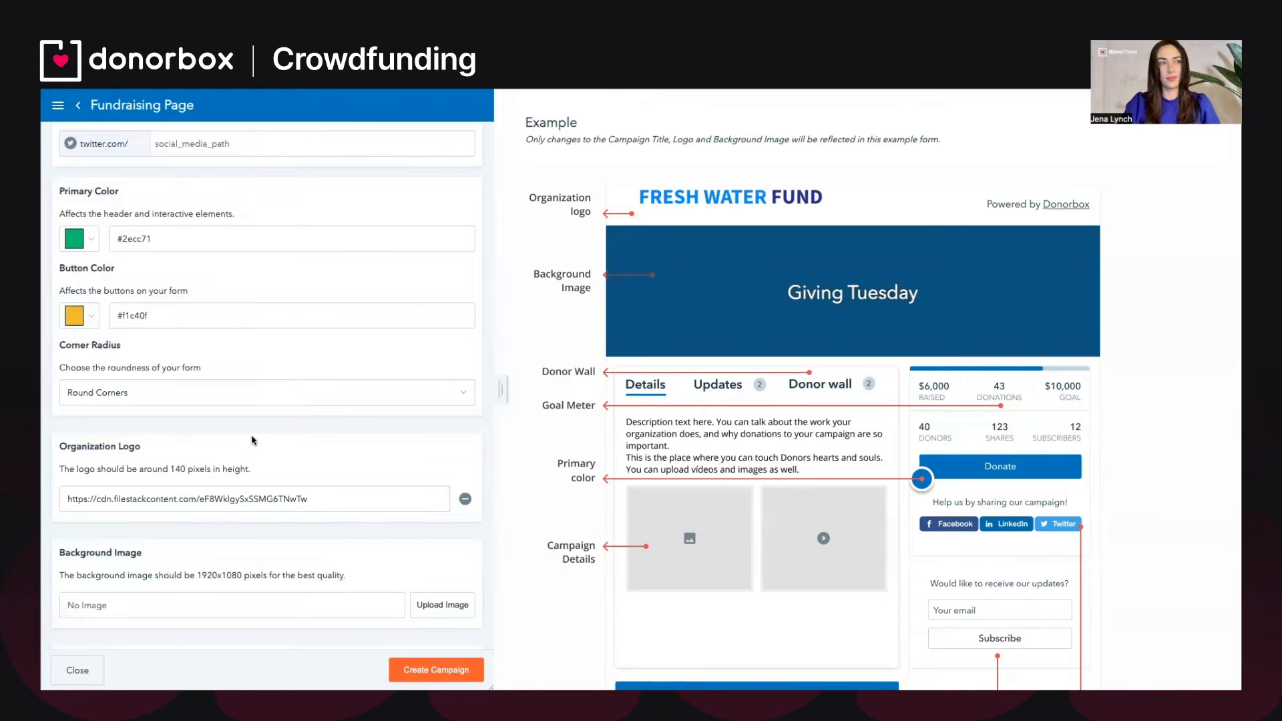
Upload the black-and-white photo of the group of children as the campaign's background image.
{"action": "scroll", "coordinate": [252, 440], "scroll_direction": "down", "scroll_amount": 2}
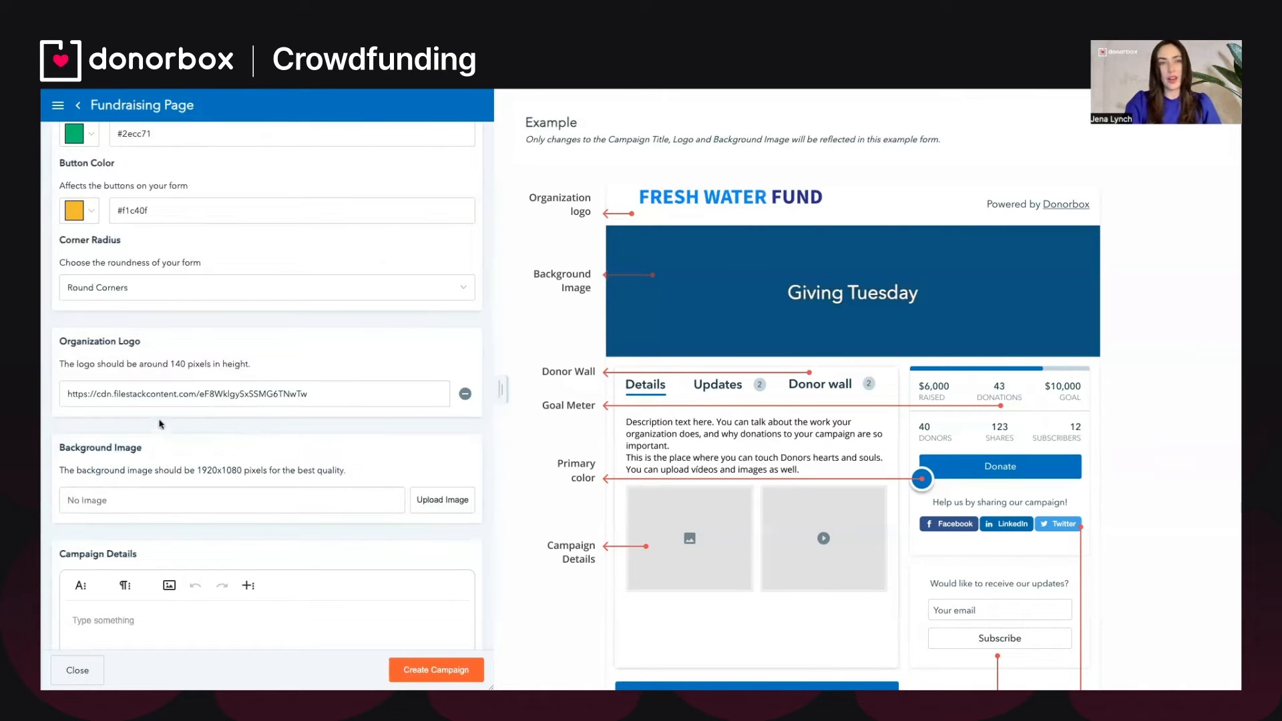
{"action": "left_click", "coordinate": [412, 504]}
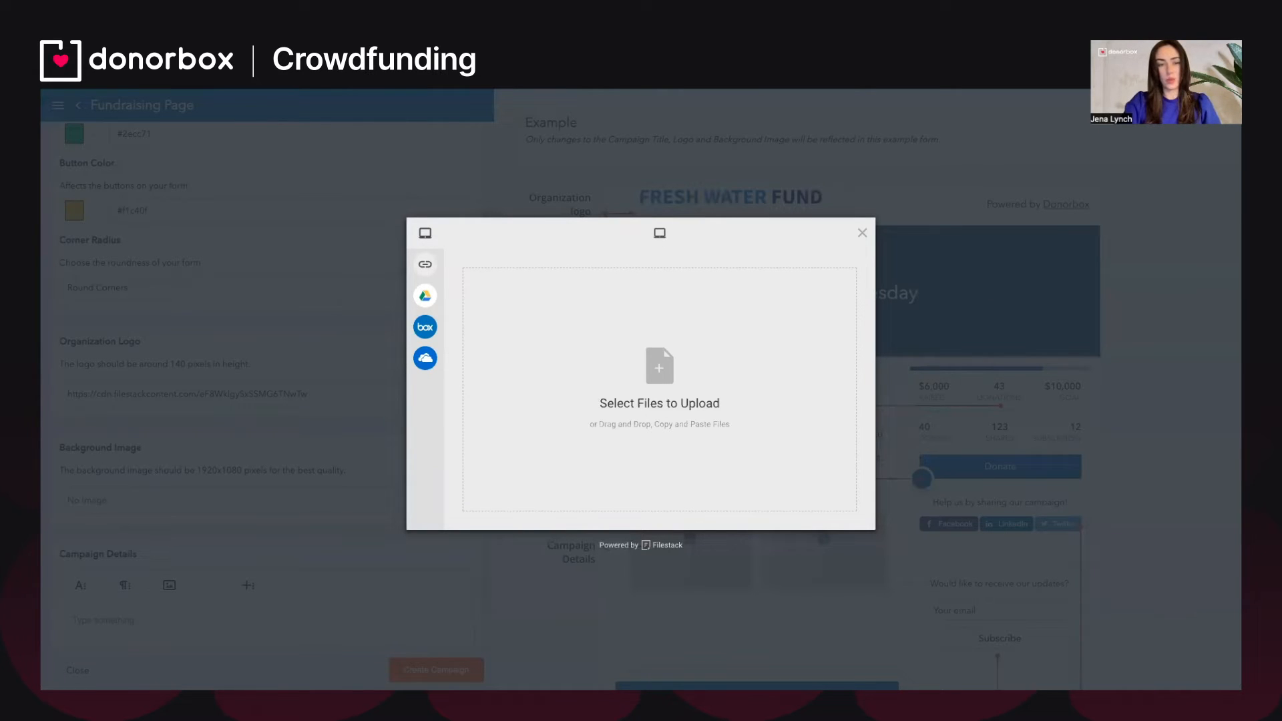
{"action": "left_click_drag", "start_coordinate": [409, 347], "coordinate": [579, 372]}
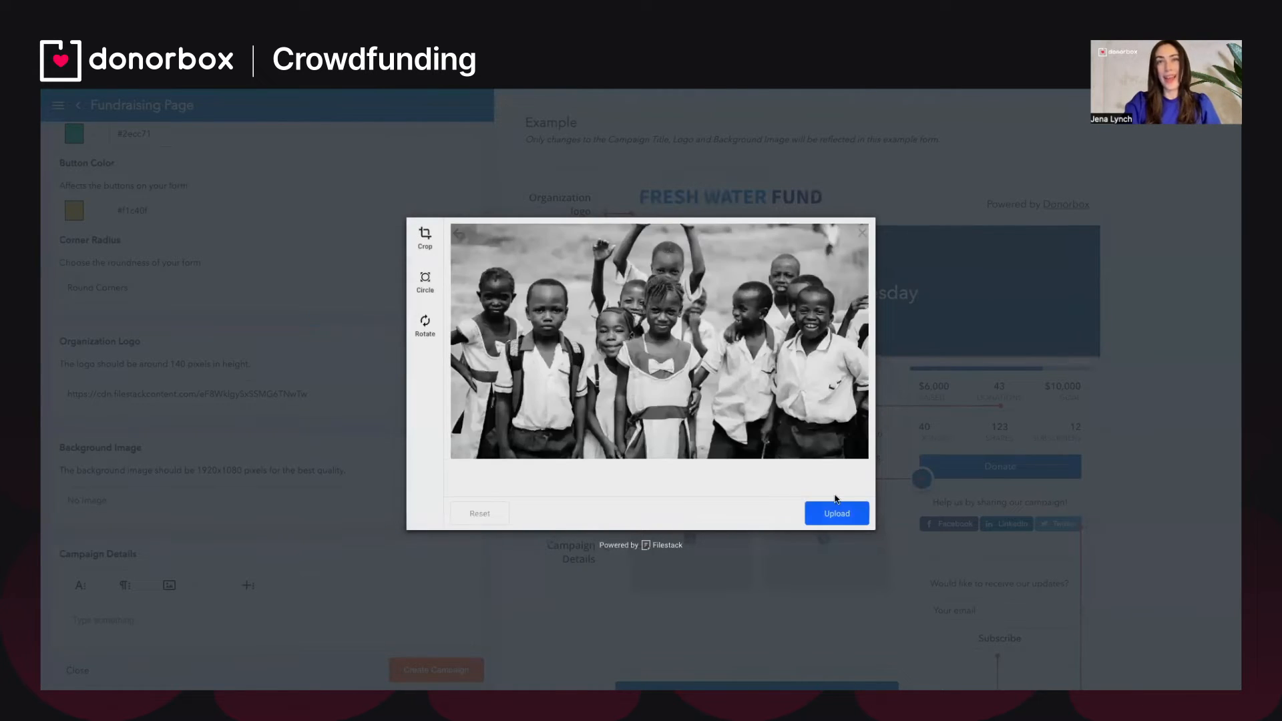
{"action": "left_click", "coordinate": [839, 518]}
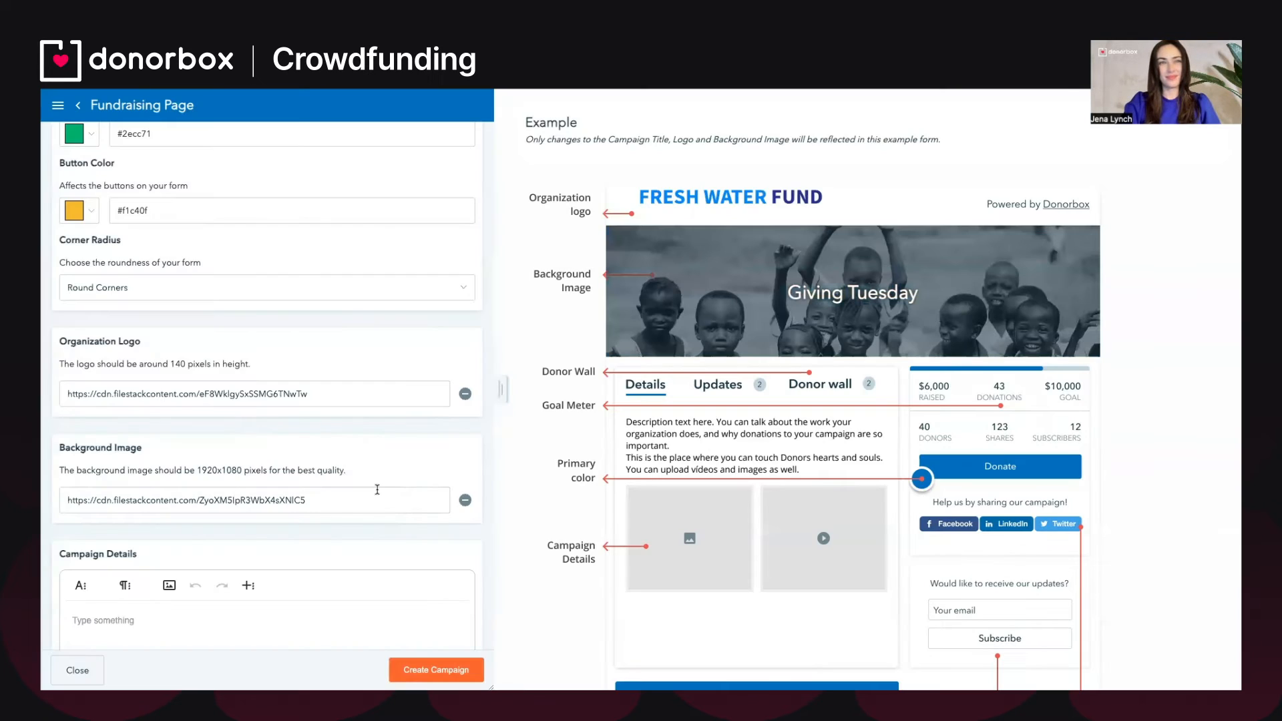
Open the complete editor for the Campaign Details text.
{"action": "scroll", "coordinate": [342, 465], "scroll_direction": "down", "scroll_amount": 2}
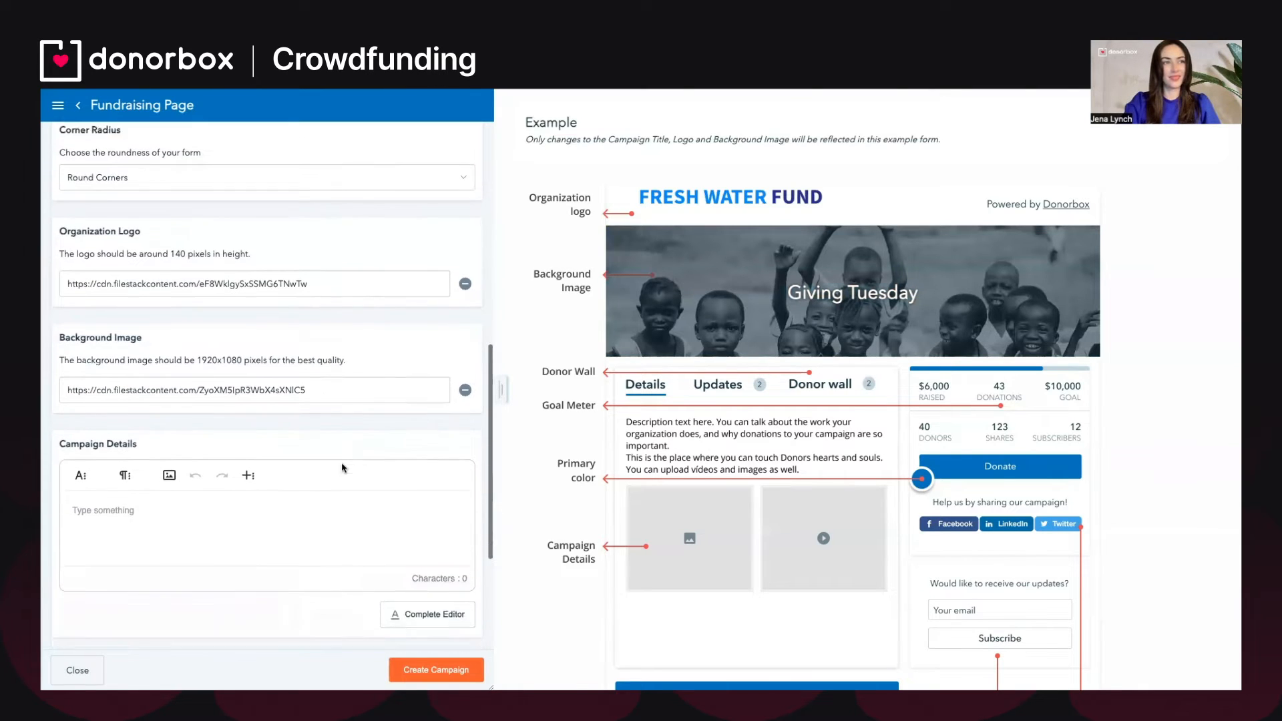
{"action": "left_click", "coordinate": [198, 500]}
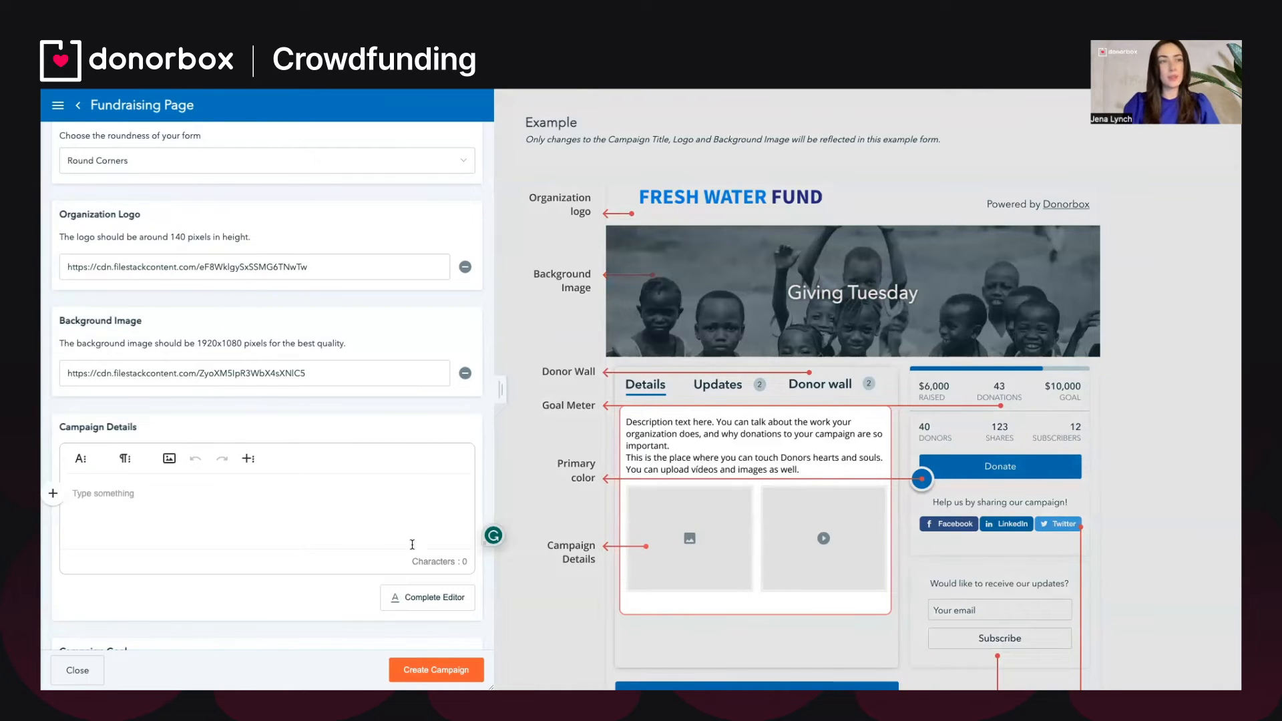
{"action": "left_click", "coordinate": [424, 605]}
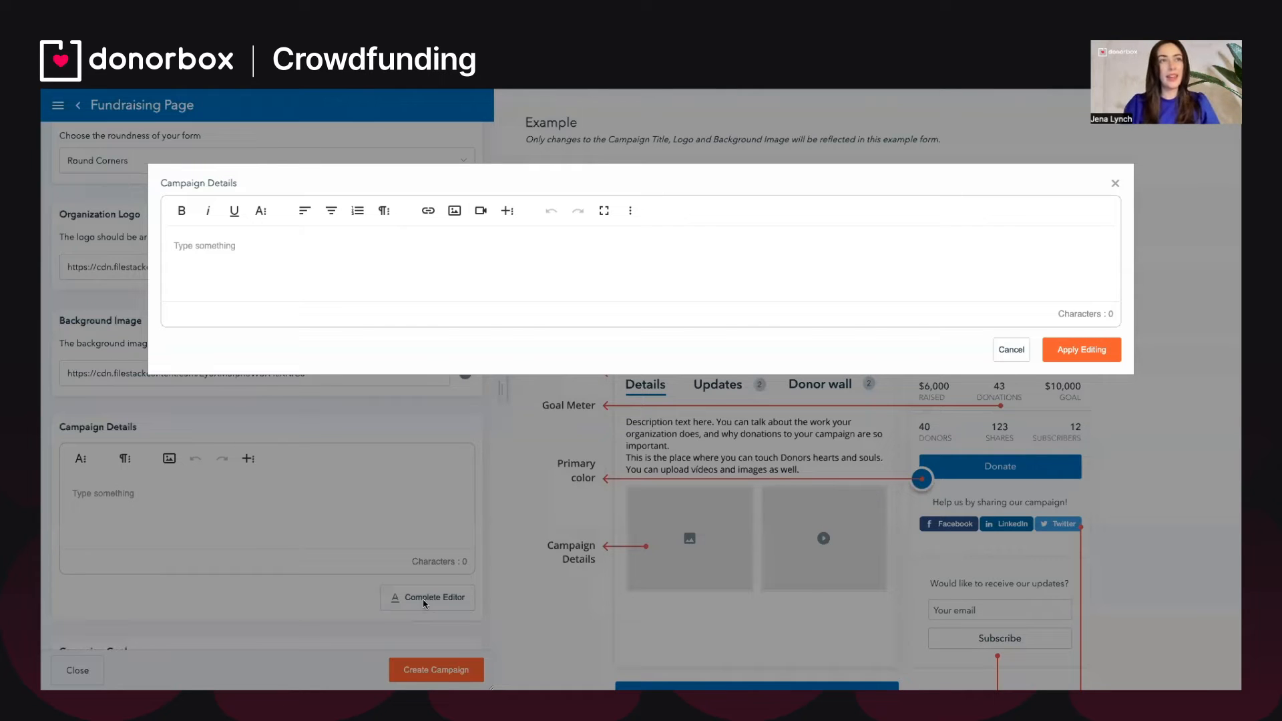
{"action": "left_click", "coordinate": [343, 284]}
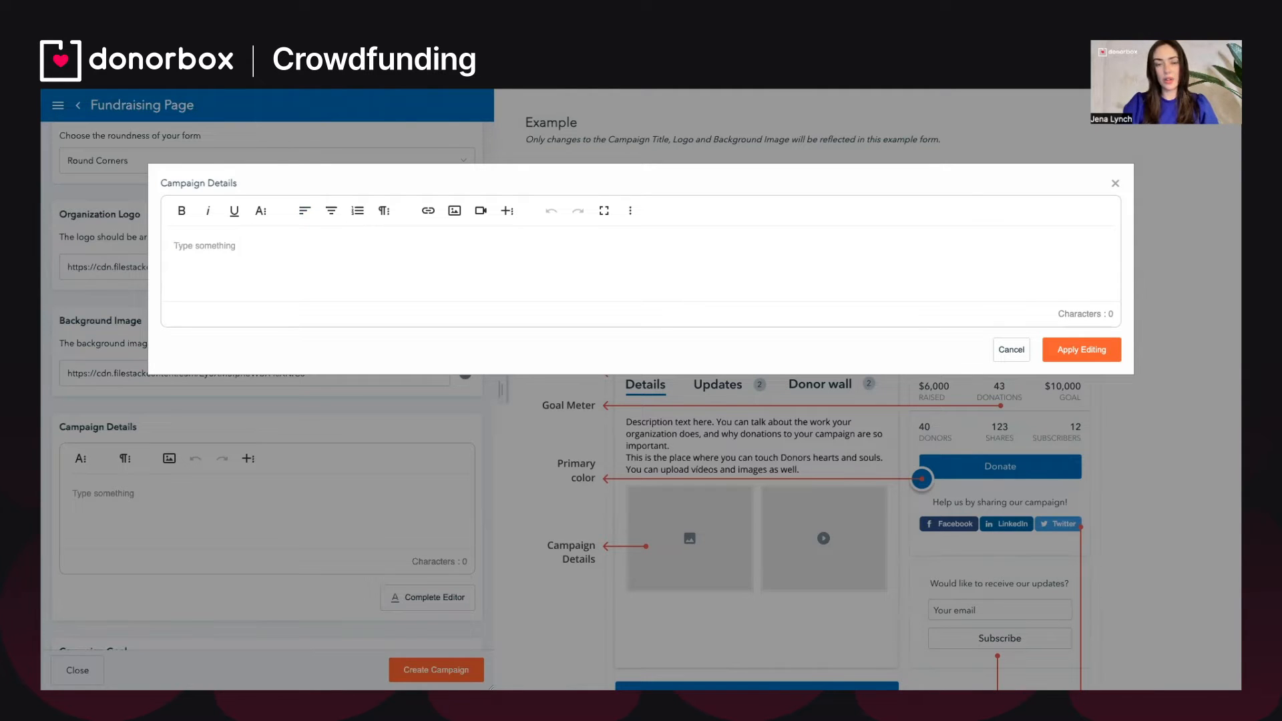
{"action": "left_click", "coordinate": [454, 210]}
{"action": "left_click", "coordinate": [523, 286]}
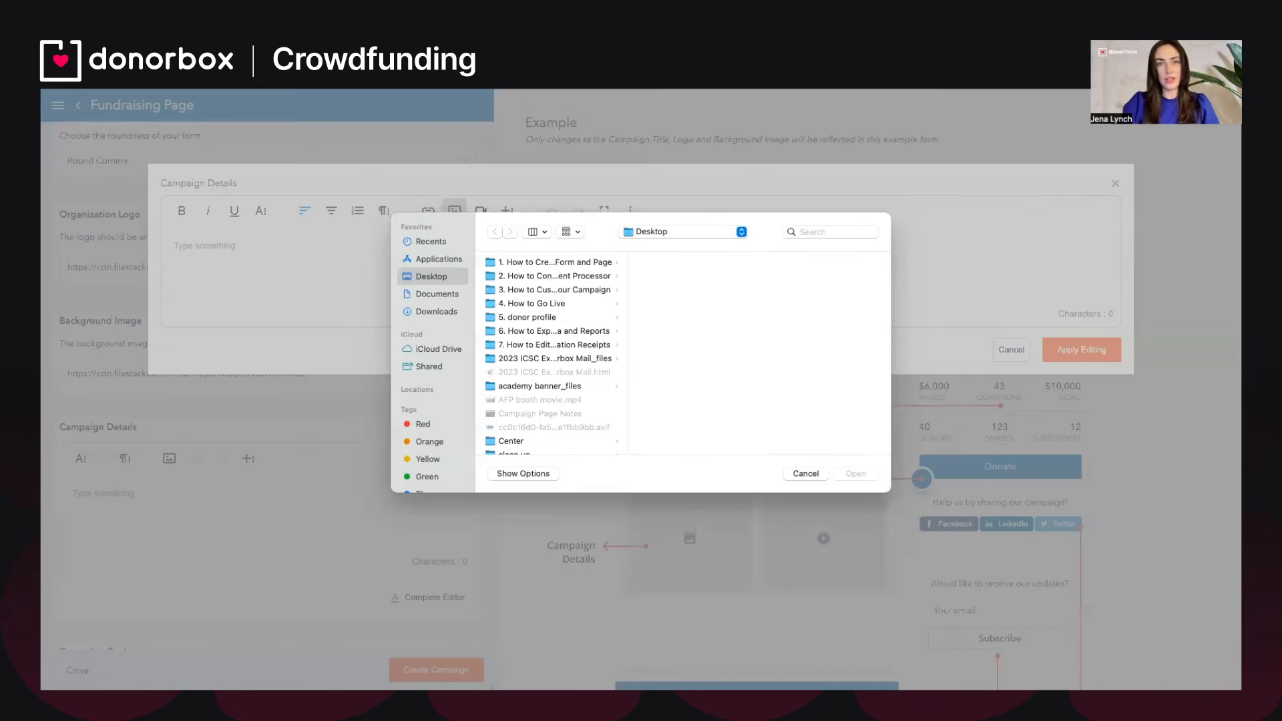
{"action": "left_click", "coordinate": [819, 476]}
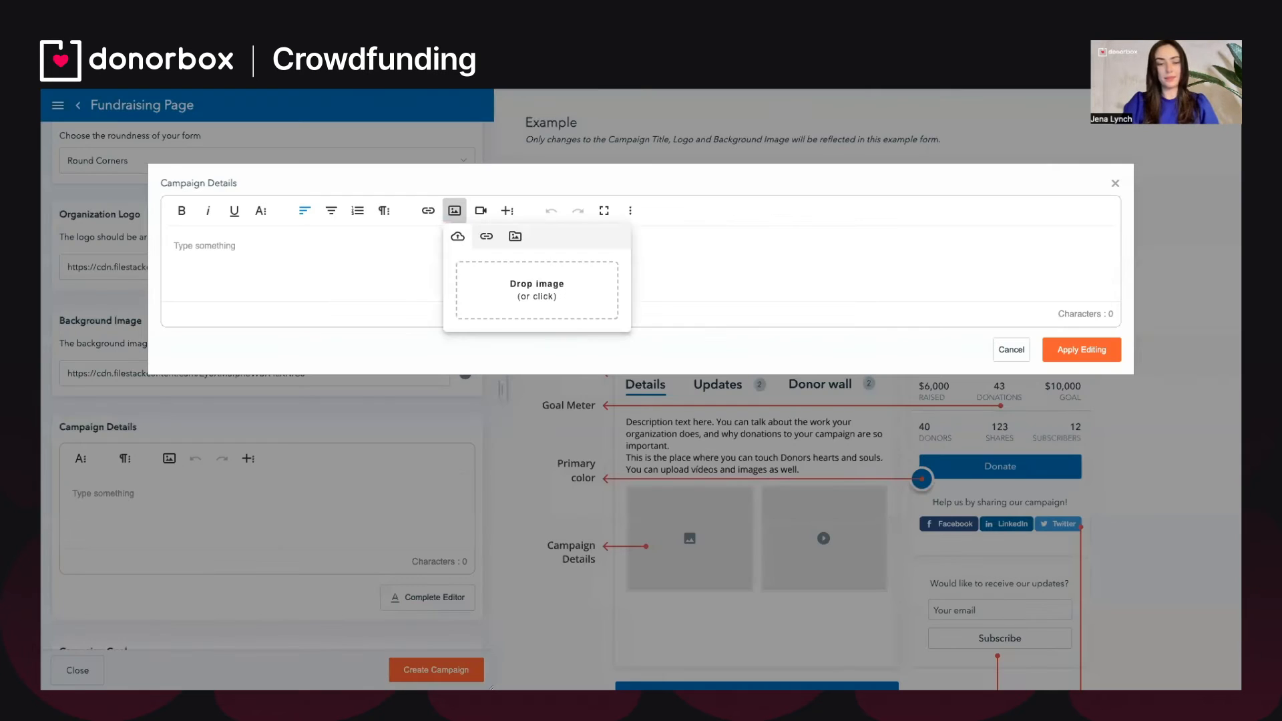
Insert the water-themed photo collage into the campaign details and enlarge it to span most of the editor's width.
{"action": "left_click_drag", "start_coordinate": [254, 300], "coordinate": [359, 258]}
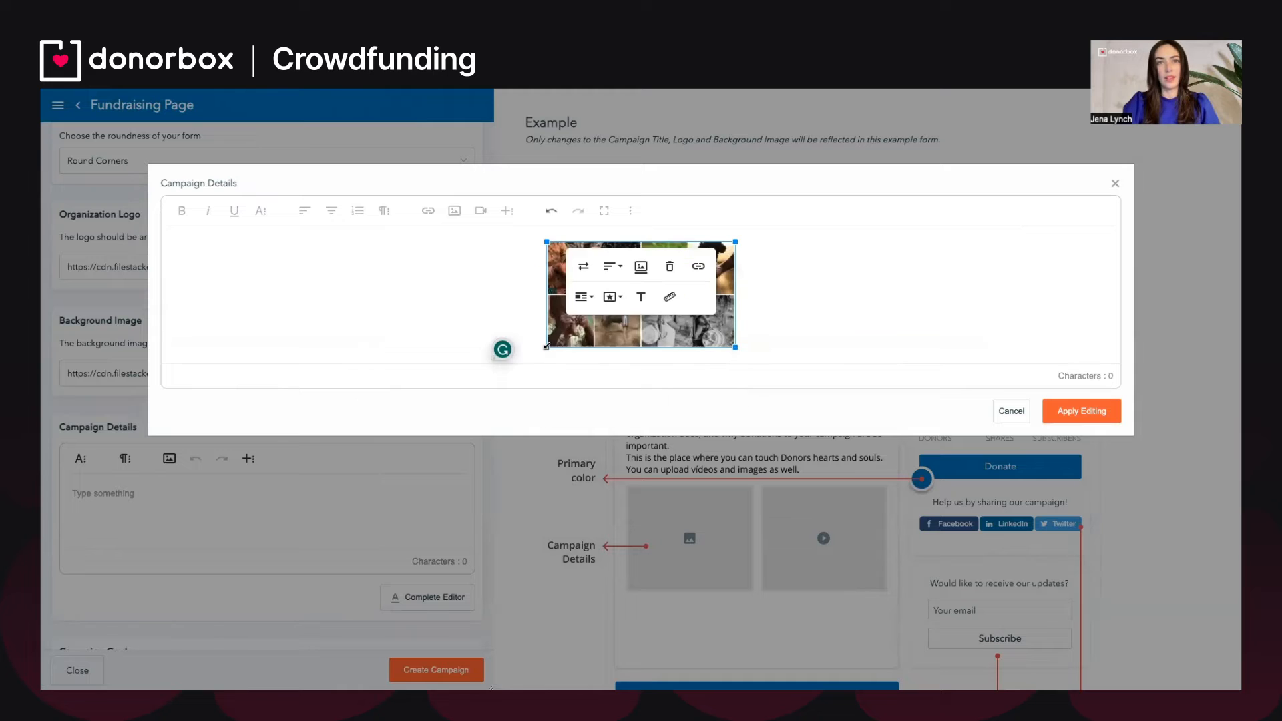
{"action": "left_click_drag", "start_coordinate": [546, 346], "coordinate": [46, 544]}
{"action": "scroll", "coordinate": [685, 515], "scroll_direction": "down", "scroll_amount": 2}
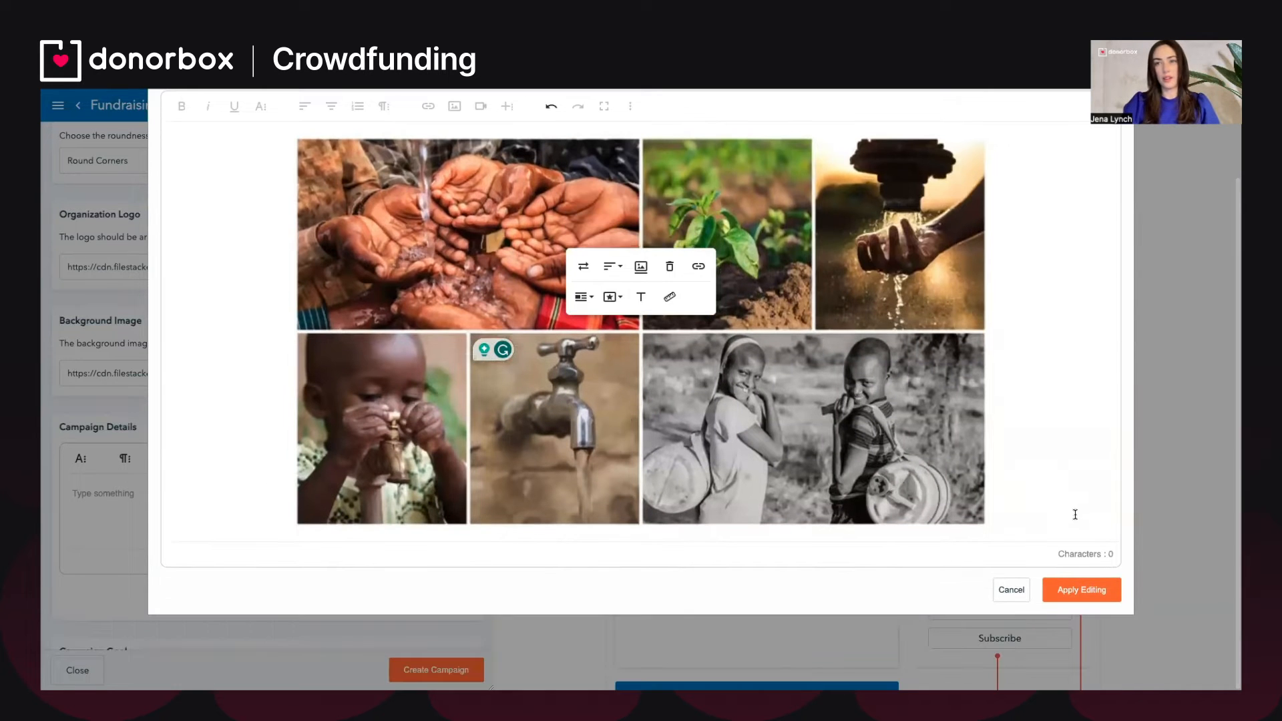
Add the line "🌊 Your Donation, Their Transformation: How Your Support Makes an Impact 🌊" below the photo collage.
{"action": "left_click", "coordinate": [1034, 519]}
{"action": "key", "text": "Return"}
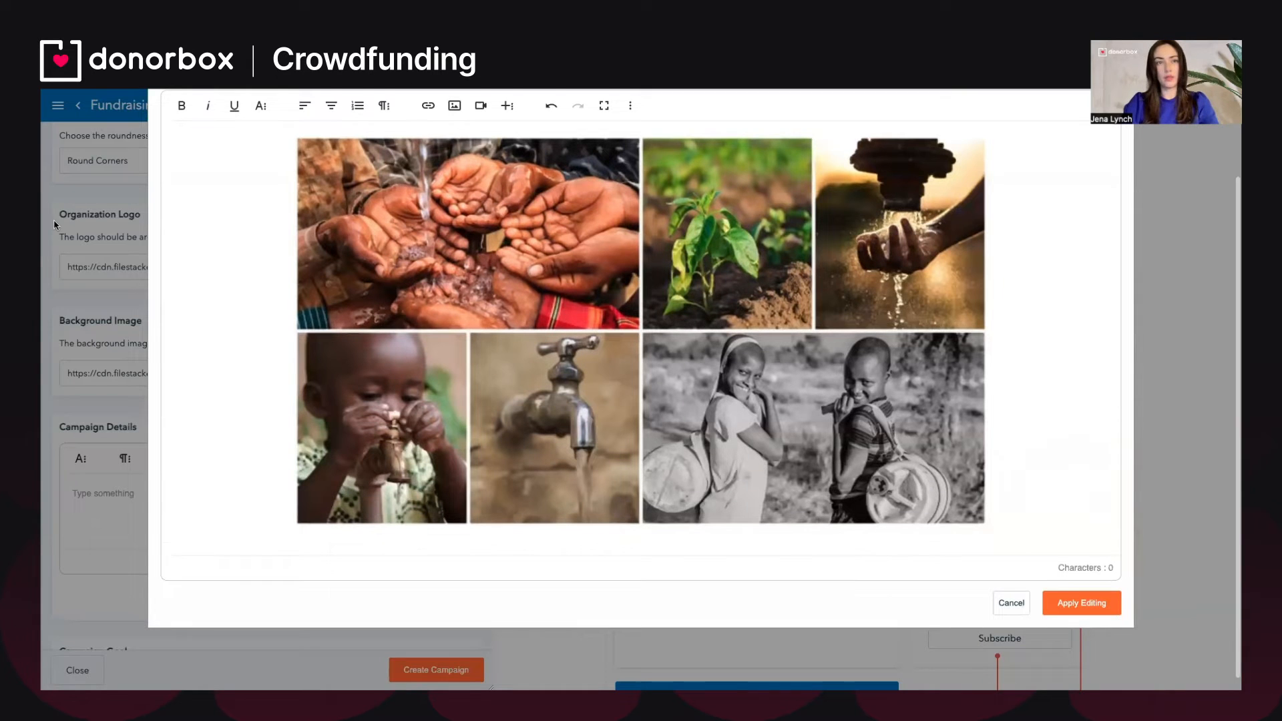
{"action": "scroll", "coordinate": [508, 347], "scroll_direction": "down", "scroll_amount": 1}
{"action": "left_click", "coordinate": [1015, 516]}
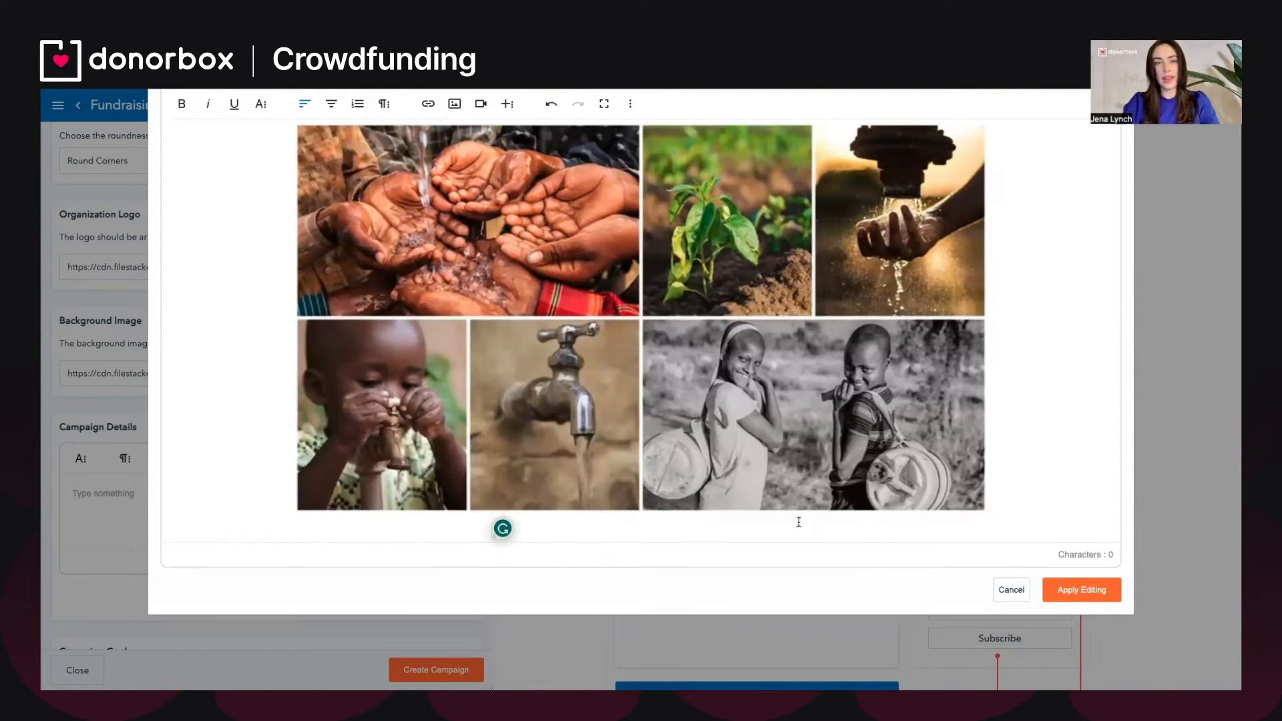
{"action": "type", "text": "🌊 Your Donation, Their Transformation: How Your Support Makes an Impact 🌊"}
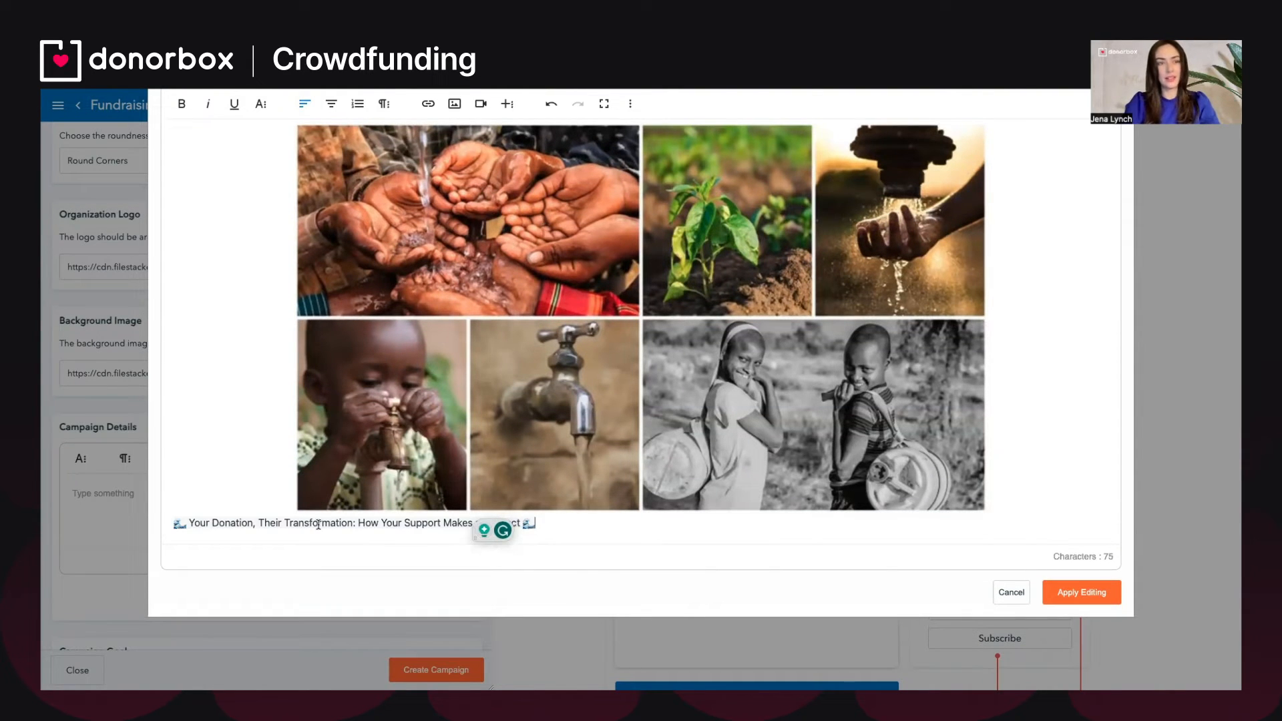
Center the line below the collage, make it bold and set its font size to 30.
{"action": "triple_click", "coordinate": [356, 526]}
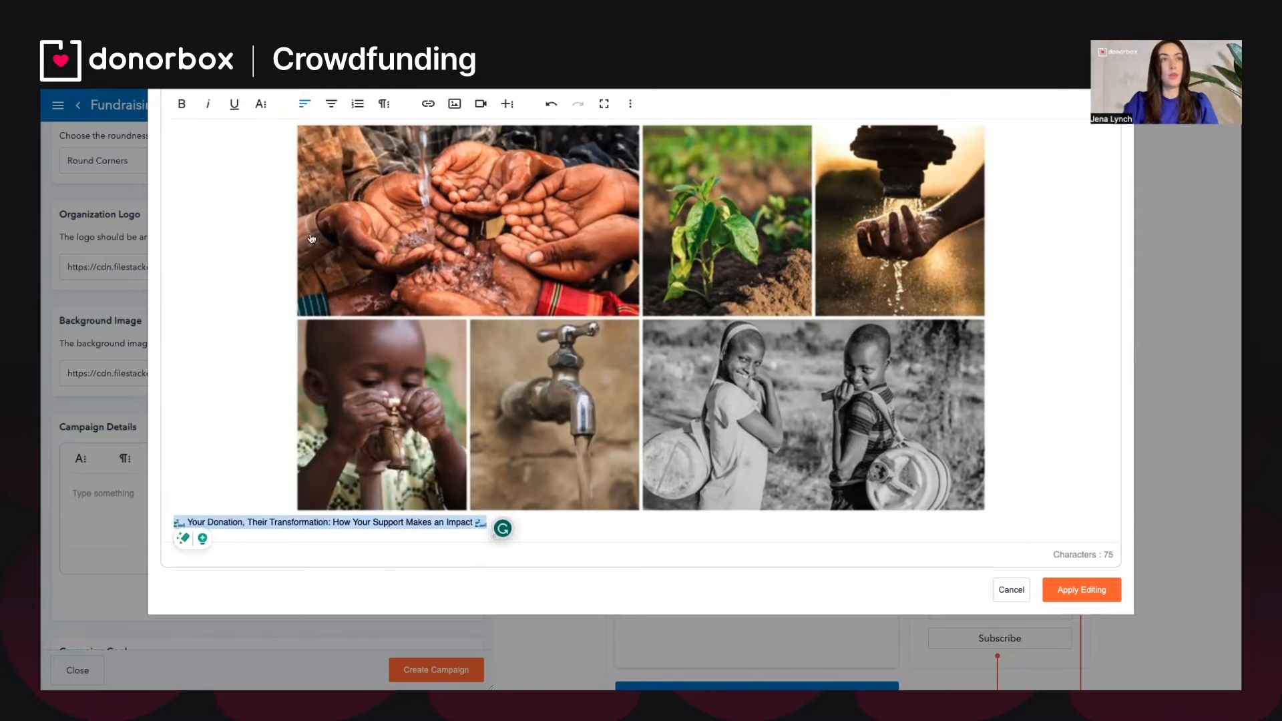
{"action": "left_click", "coordinate": [331, 103]}
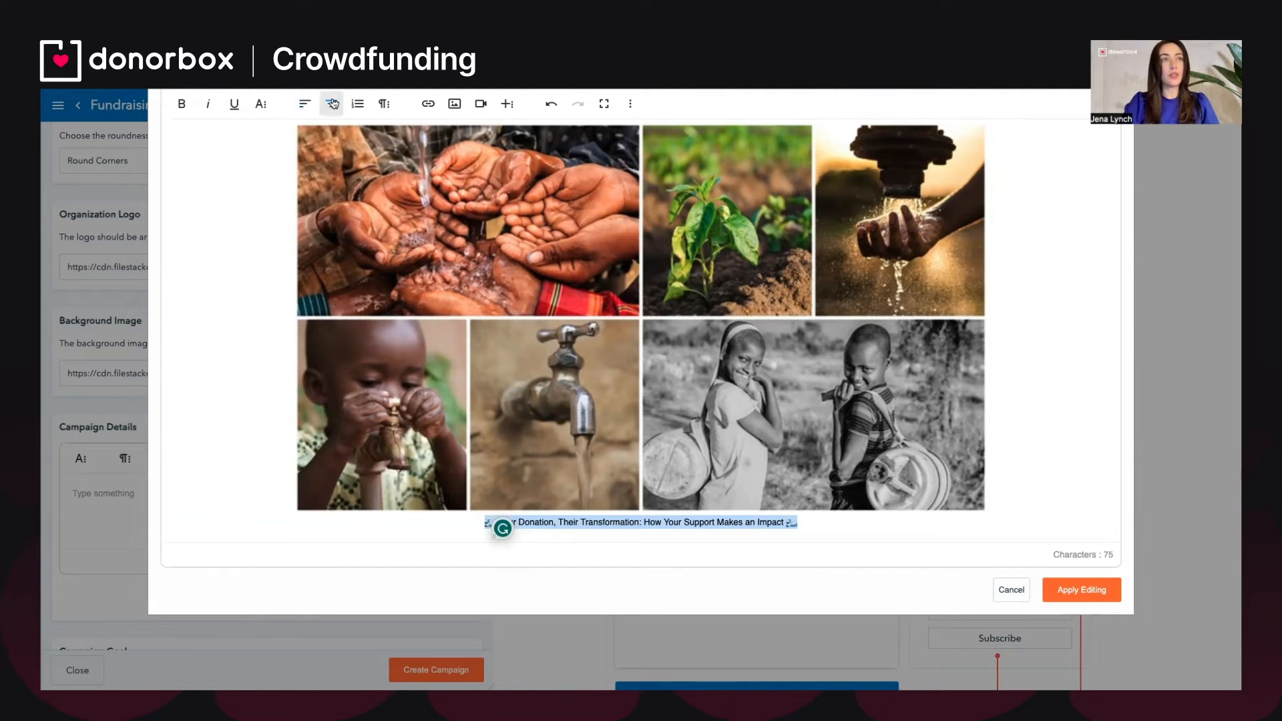
{"action": "left_click", "coordinate": [181, 103]}
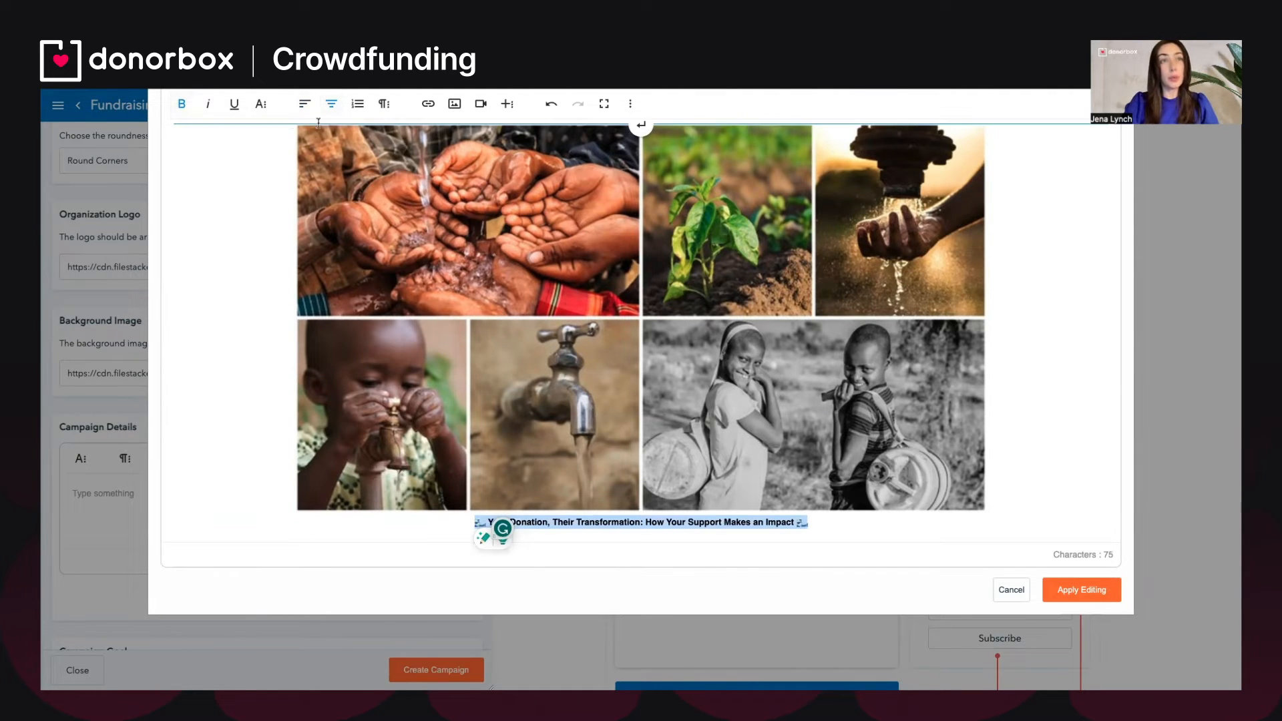
{"action": "left_click", "coordinate": [265, 109]}
{"action": "left_click", "coordinate": [300, 135]}
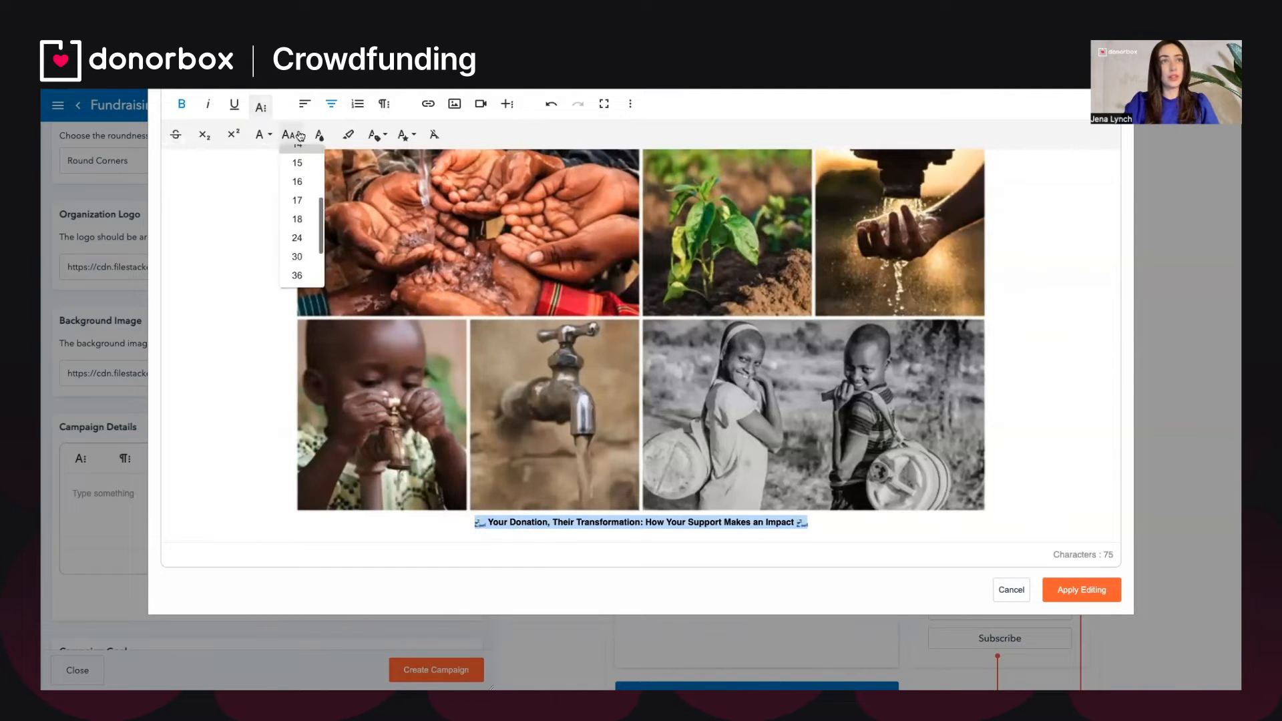
{"action": "left_click", "coordinate": [297, 256]}
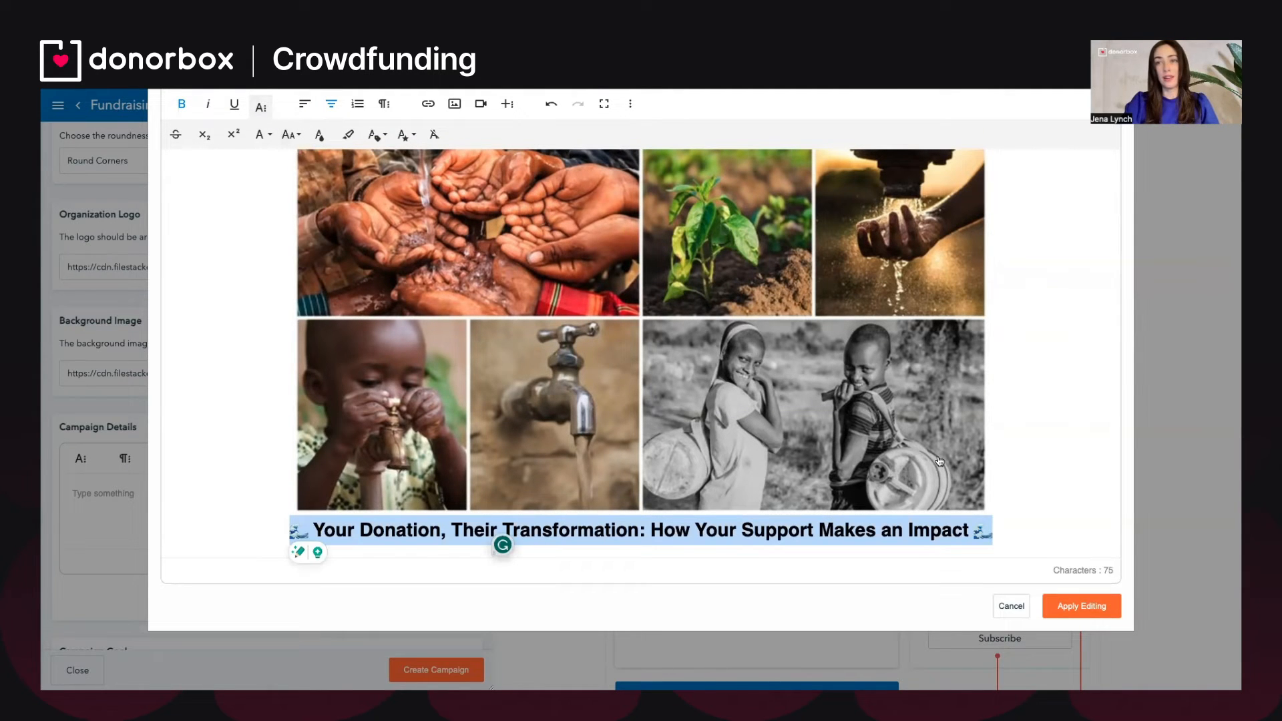
Add the text starting "When you contribute to The Fresh Water Fund's 2023 Year-End Campaign" with its four impact points, spaced below the heading.
{"action": "left_click", "coordinate": [1032, 509]}
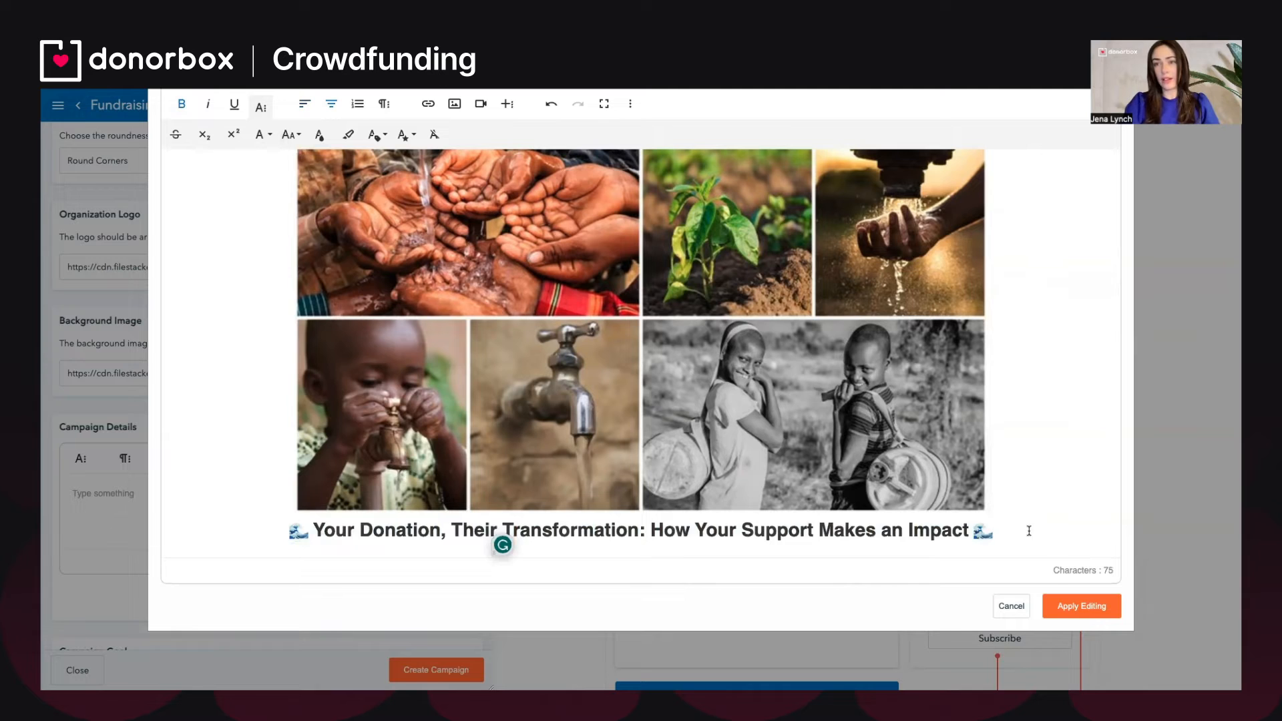
{"action": "key", "text": "Return"}
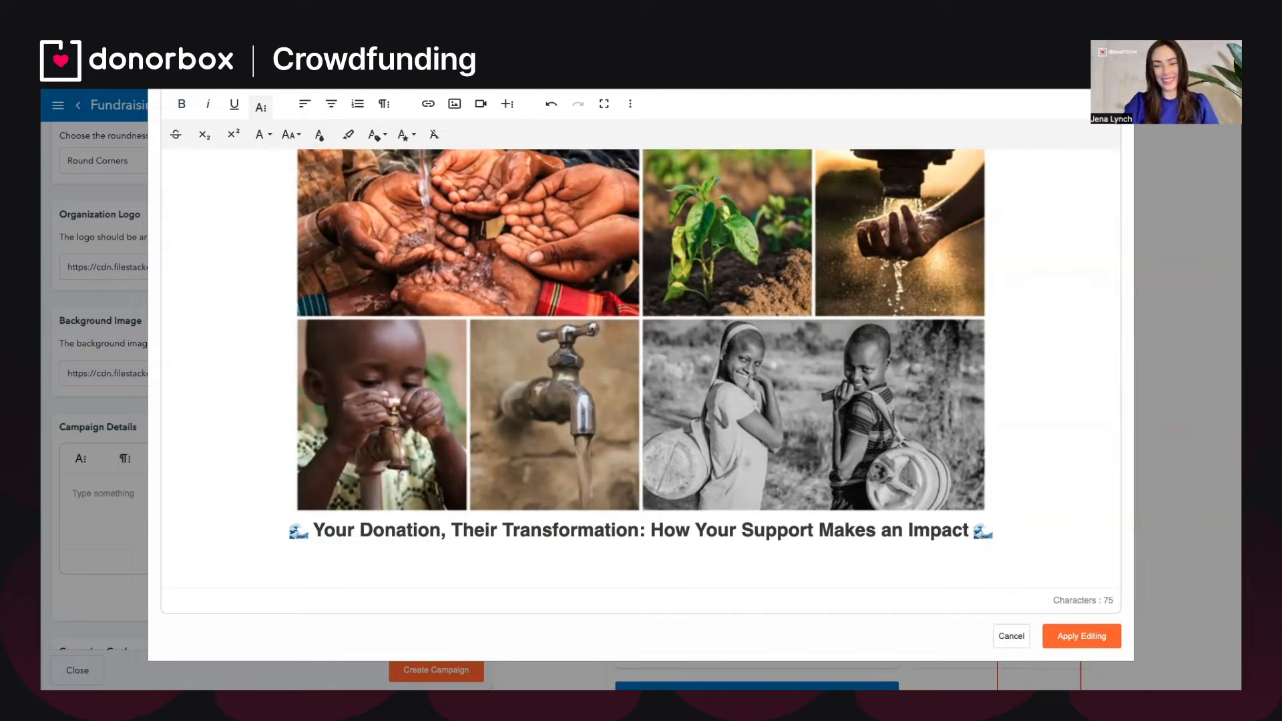
{"action": "left_click", "coordinate": [1017, 542]}
{"action": "type", "text": "When you contribute to The Fresh Water Fund's 2023 Year-End Campaign, you're making an immediate and profound difference. Here's how:  💧 Empower Communities: Your donation provides clean water access, improving health, education, and economic opportunities.  🌊 Restore Vital Ecosystems: Your support helps revive damaged habitats, preserving biodiversity and protecting our planet.  📚 Educate and Advocate: You fund educational initiatives that empower communities to become water stewards, raising awareness and inspiring action.  🌍 Champion Sustainability: Your contribution backs innovative solutions for responsible water management and conservation."}
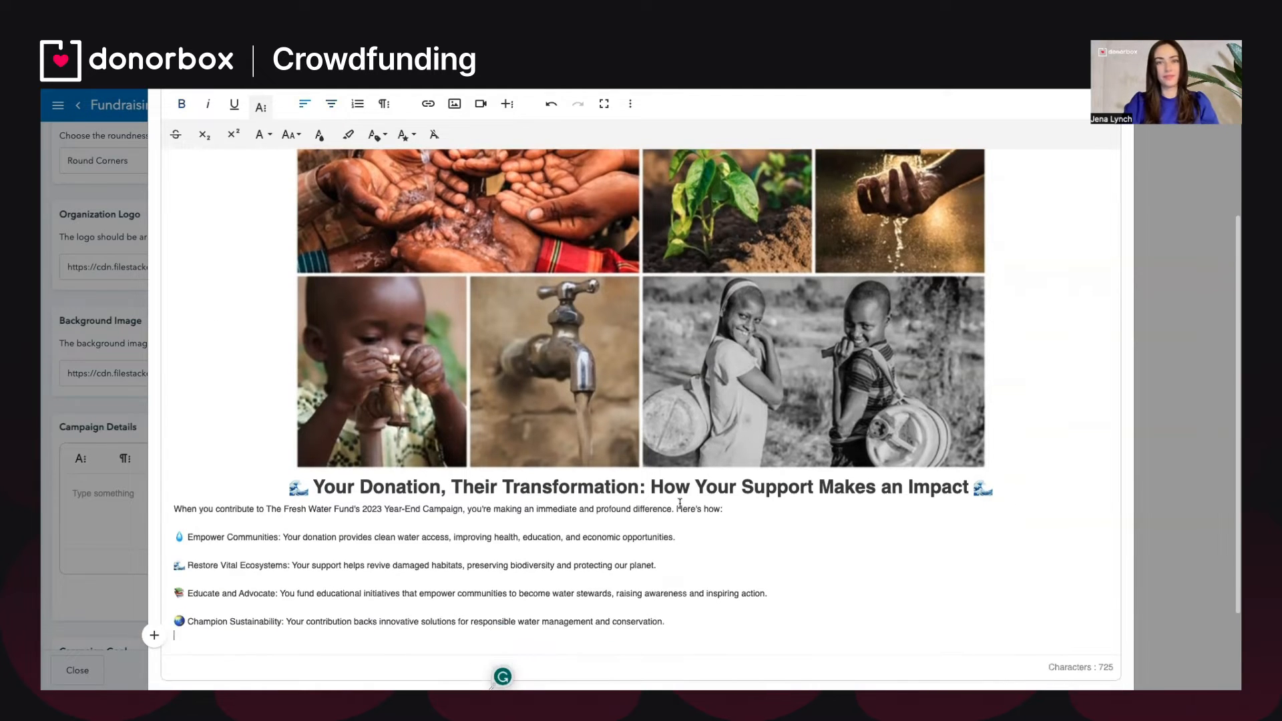
{"action": "left_click", "coordinate": [1012, 490]}
{"action": "key", "text": "Return"}
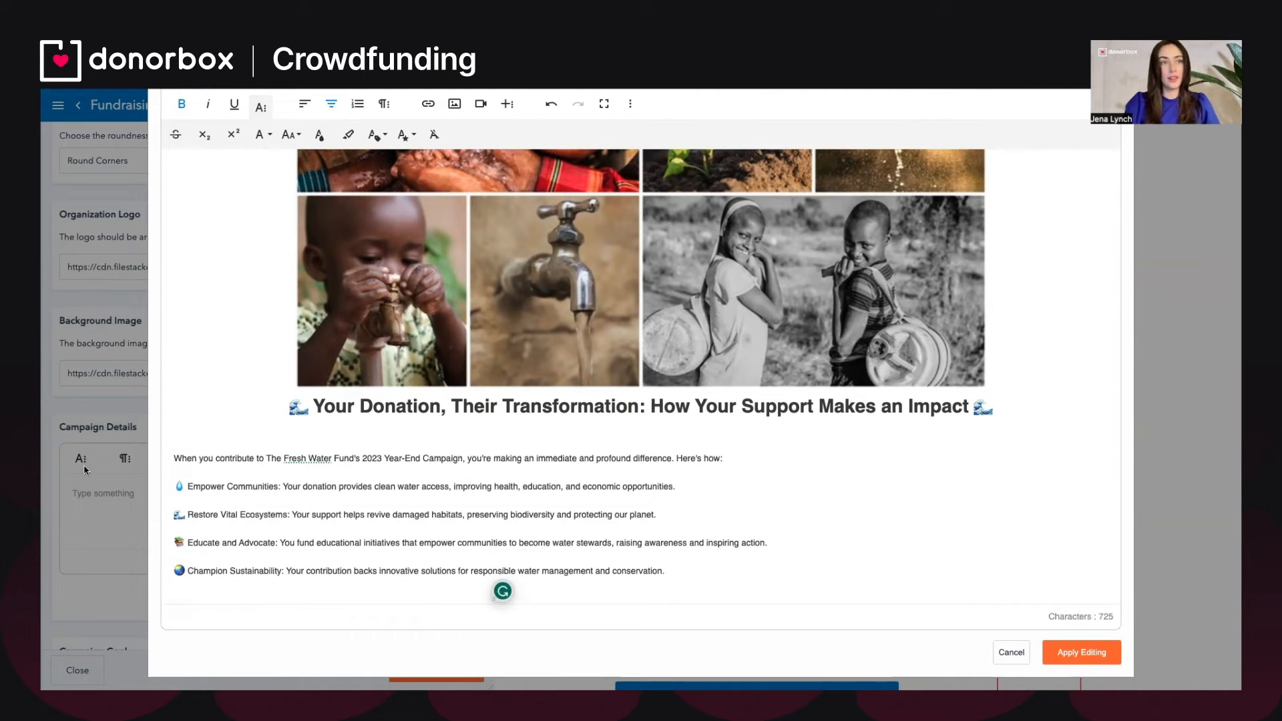
{"action": "key", "text": "Delete"}
Make the lead phrases "Empower Communities", "Restore Vital Ecosystems:", "Educate and Advocate:" and "Champion Sustainability:" bold.
{"action": "left_click_drag", "start_coordinate": [278, 470], "coordinate": [187, 471]}
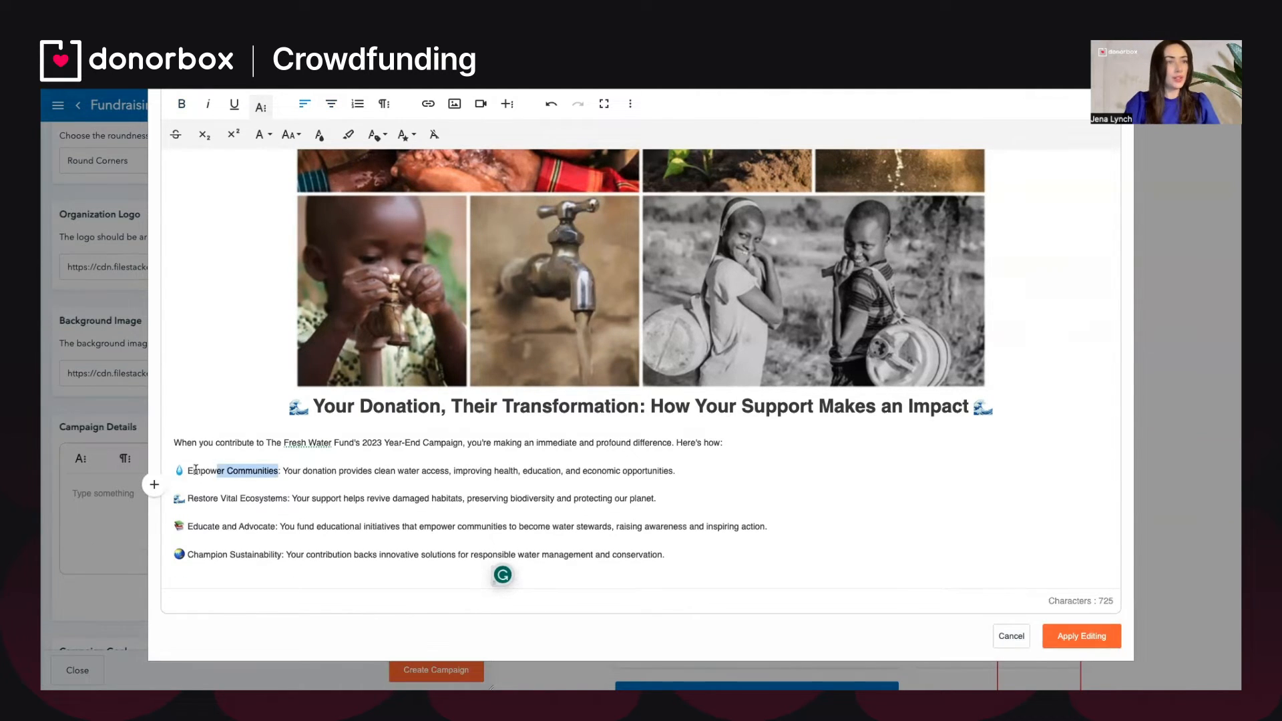
{"action": "left_click", "coordinate": [179, 106]}
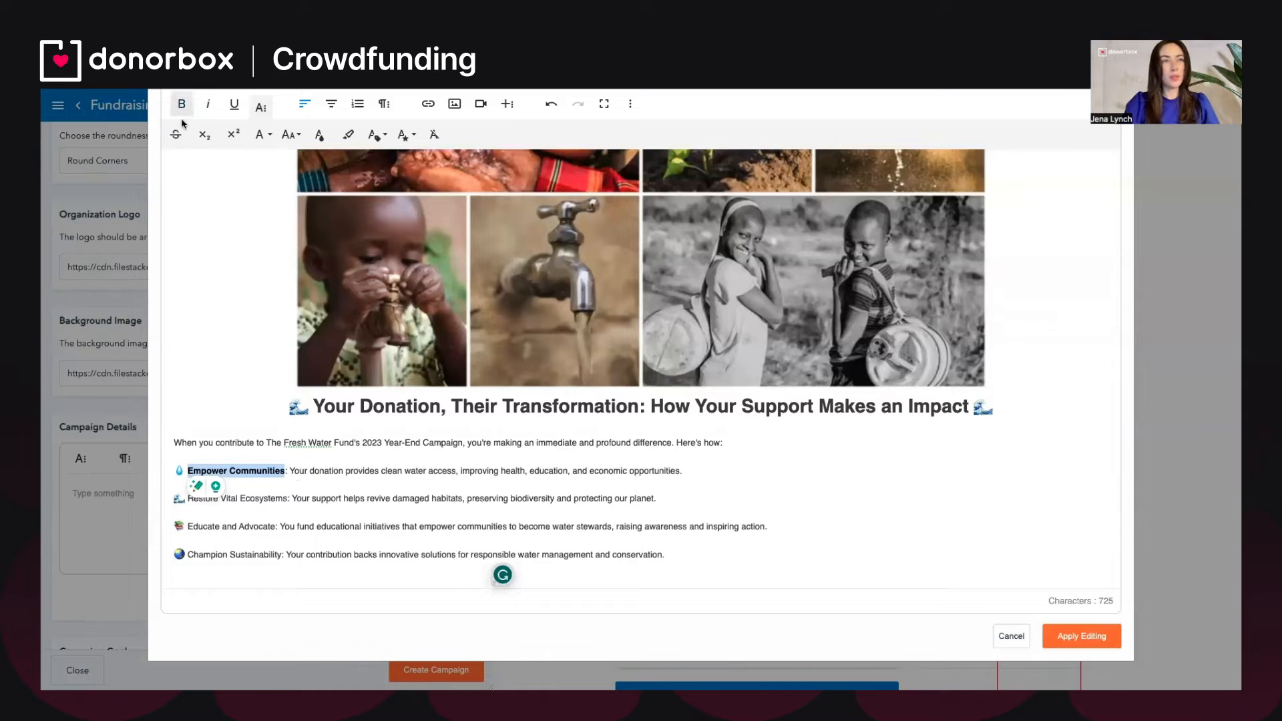
{"action": "left_click", "coordinate": [285, 525]}
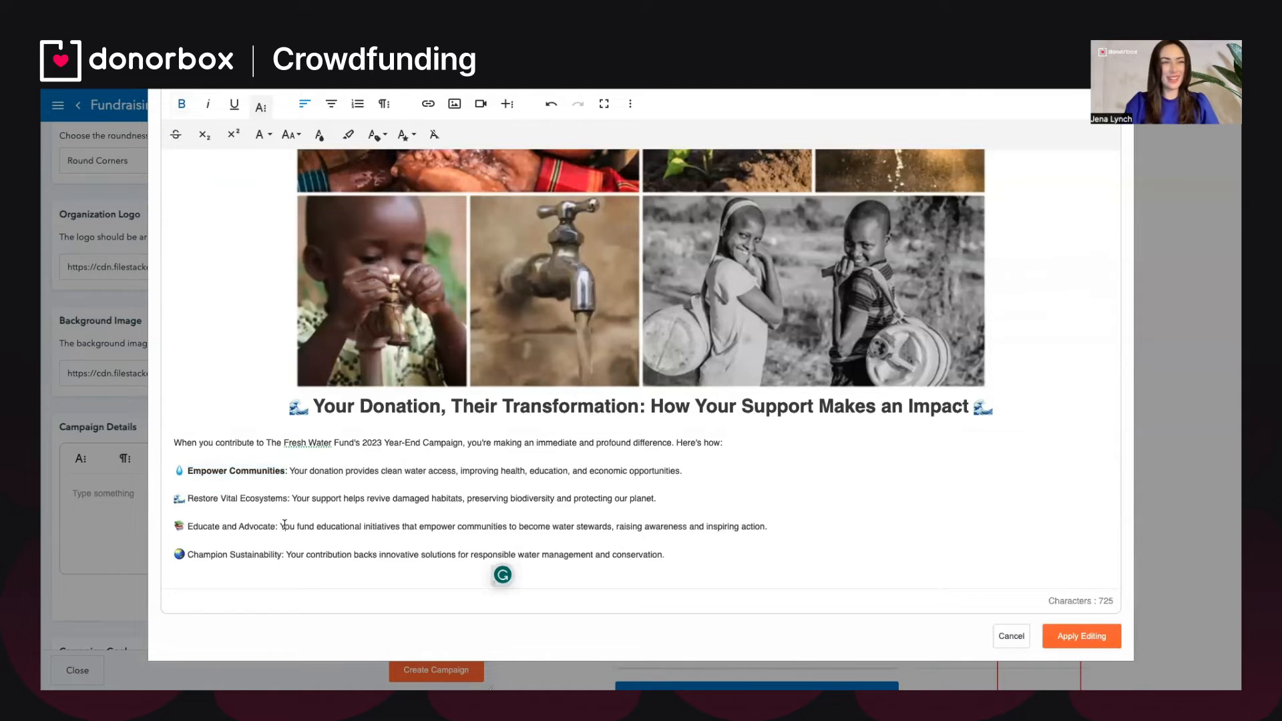
{"action": "left_click_drag", "start_coordinate": [290, 498], "coordinate": [189, 498]}
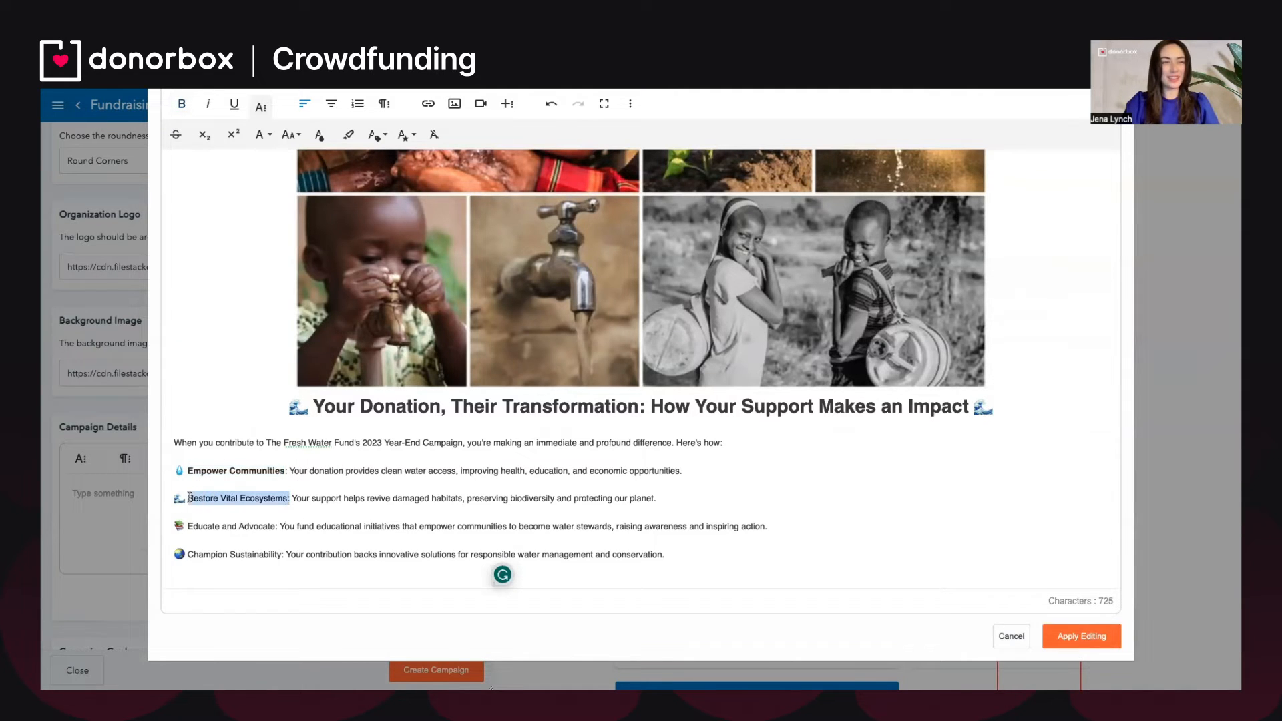
{"action": "left_click", "coordinate": [180, 106]}
{"action": "left_click_drag", "start_coordinate": [278, 526], "coordinate": [188, 526]}
{"action": "left_click", "coordinate": [182, 105]}
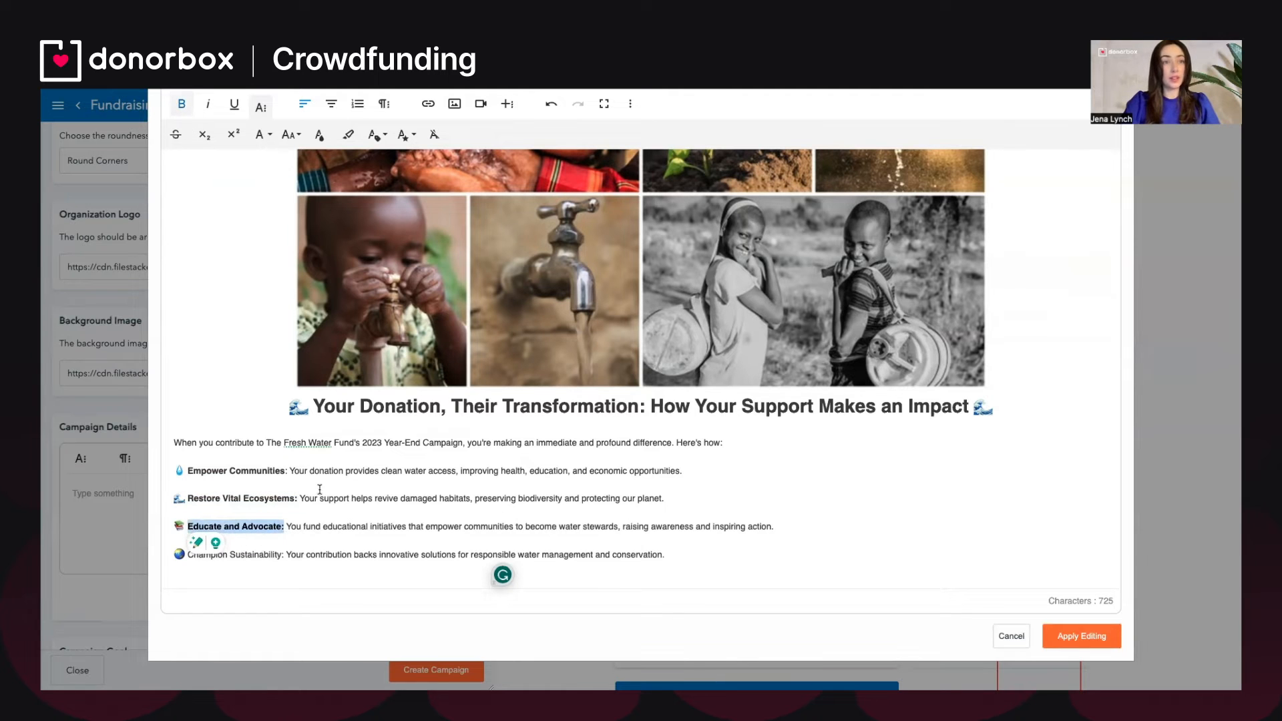
{"action": "left_click_drag", "start_coordinate": [284, 555], "coordinate": [186, 557]}
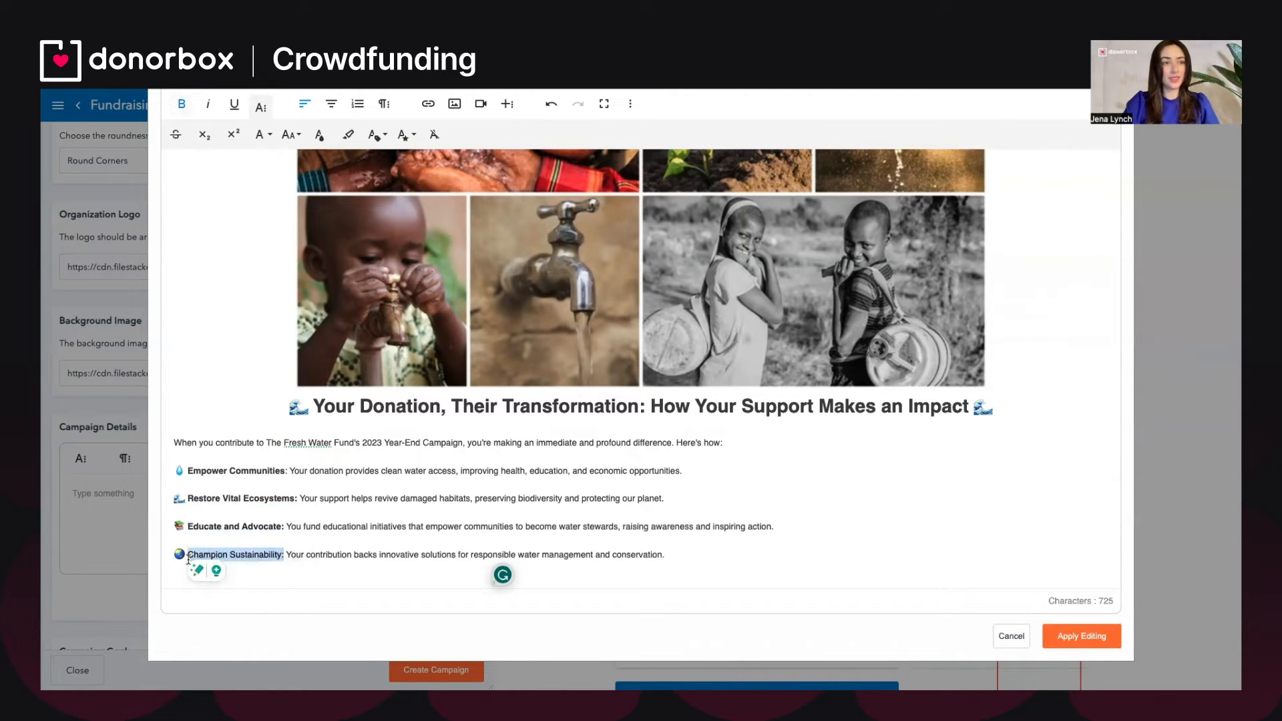
{"action": "left_click", "coordinate": [181, 105]}
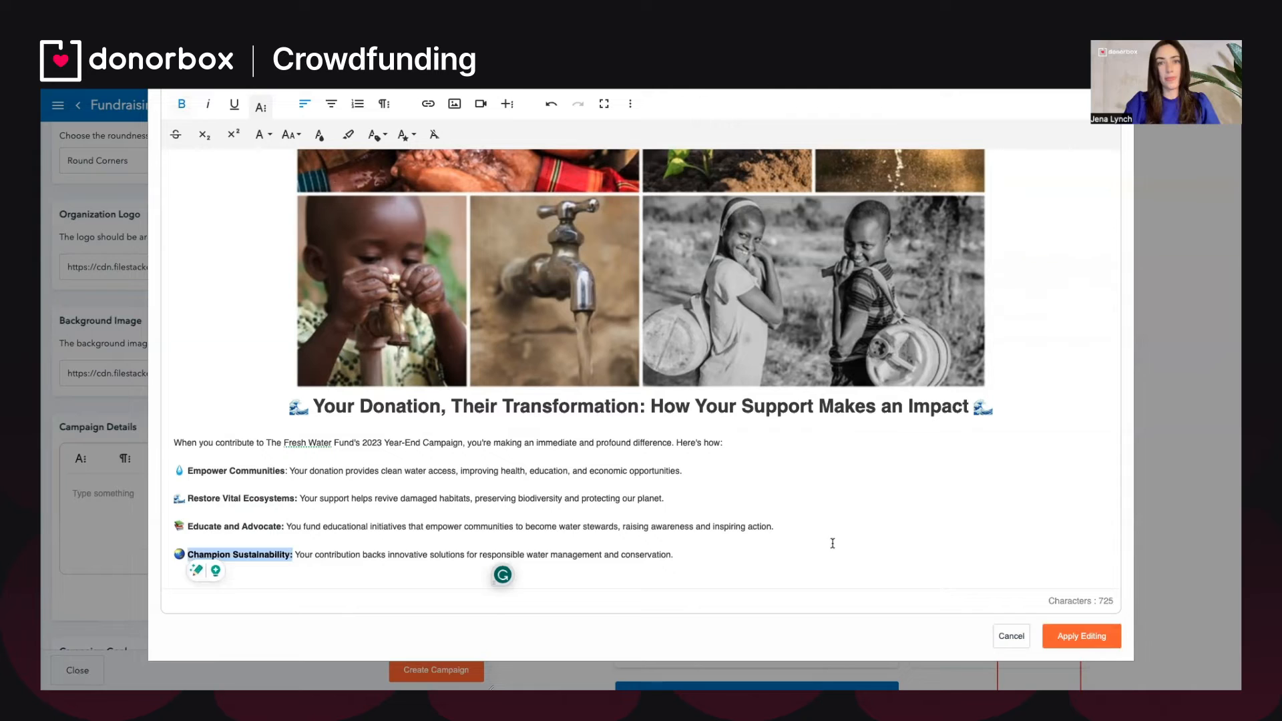
Insert the image of children at the water taps below the impact points and enlarge it to about the collage's width.
{"action": "left_click", "coordinate": [737, 553]}
{"action": "key", "text": "Return"}
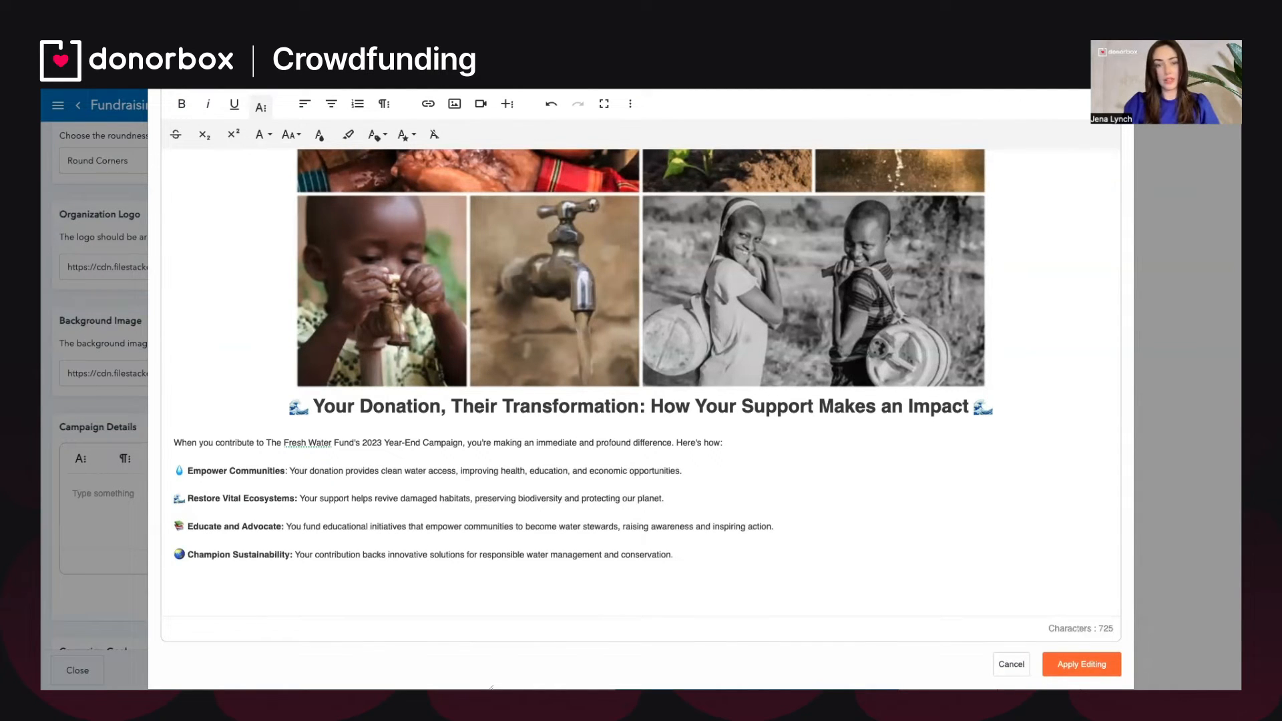
{"action": "left_click_drag", "start_coordinate": [172, 375], "coordinate": [479, 595]}
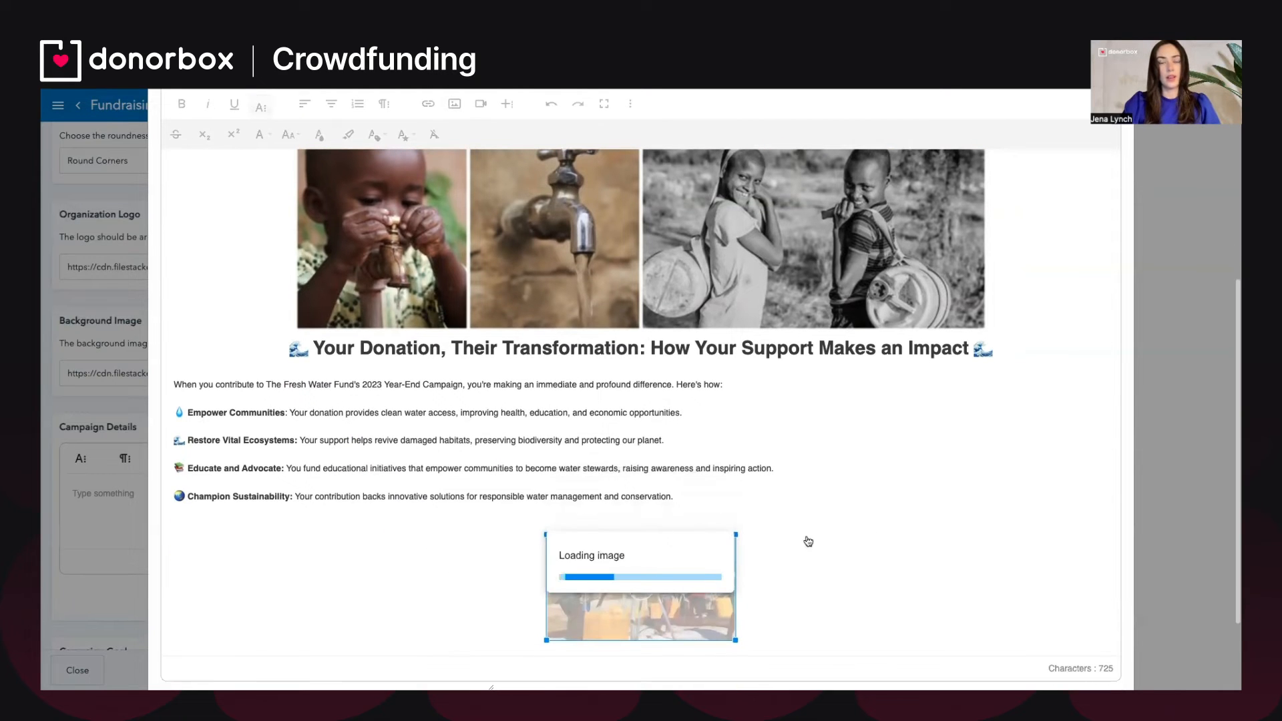
{"action": "left_click_drag", "start_coordinate": [735, 535], "coordinate": [1194, 478]}
{"action": "scroll", "coordinate": [963, 459], "scroll_direction": "down", "scroll_amount": 2}
{"action": "scroll", "coordinate": [963, 459], "scroll_direction": "down", "scroll_amount": 3}
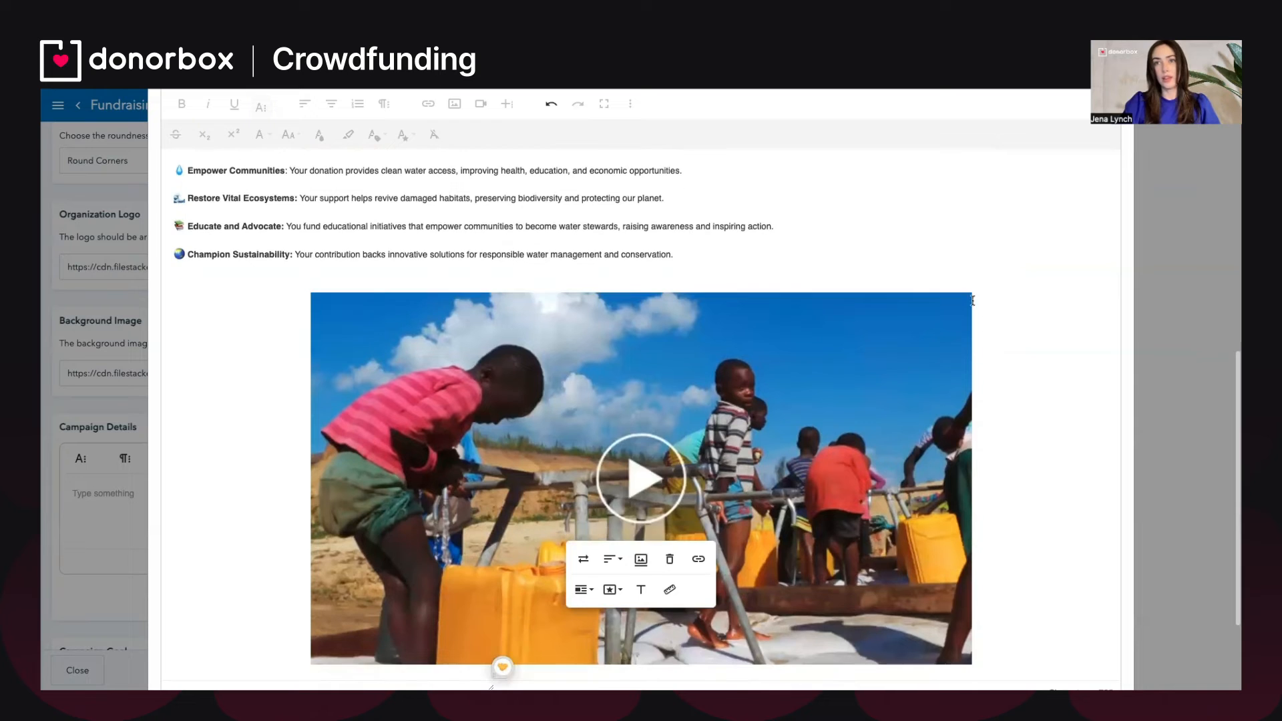
{"action": "left_click_drag", "start_coordinate": [973, 292], "coordinate": [1001, 292]}
{"action": "scroll", "coordinate": [988, 467], "scroll_direction": "down", "scroll_amount": 3}
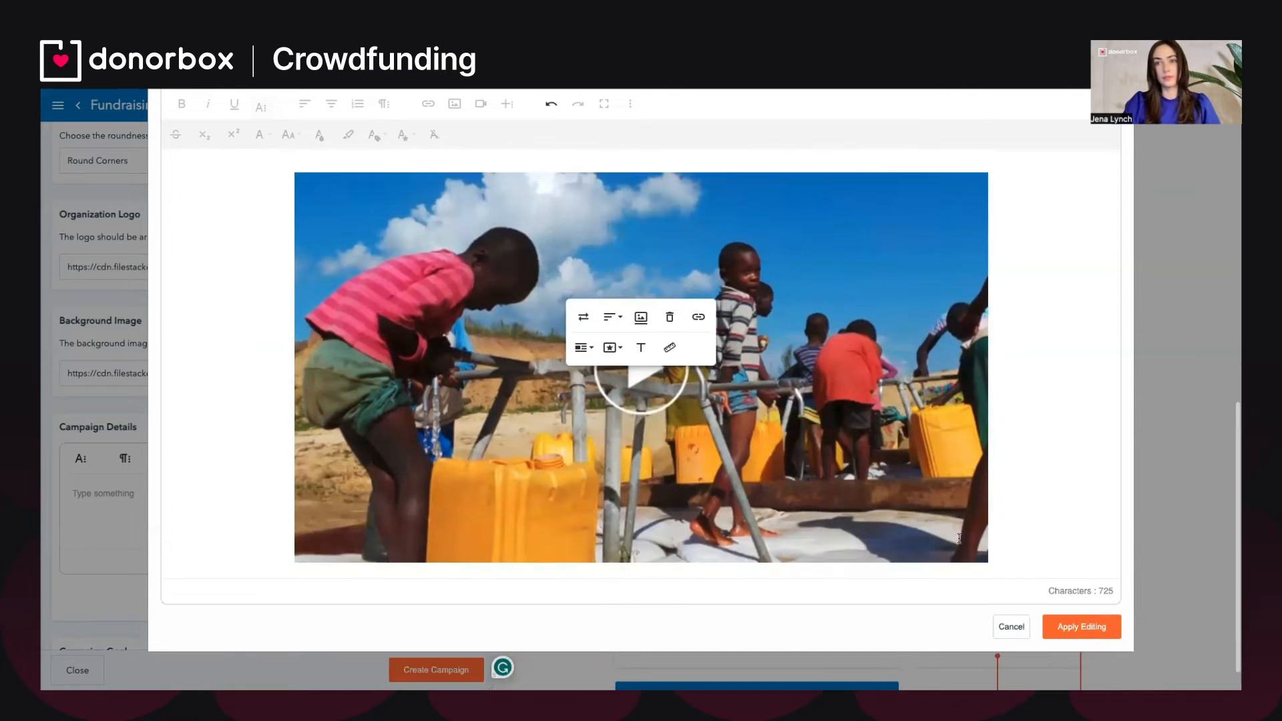
Add a closing paragraph below the image, from "Join us in this mission." to "Donate now and be part of the change. 🌊💙".
{"action": "left_click", "coordinate": [1005, 530]}
{"action": "key", "text": "Return"}
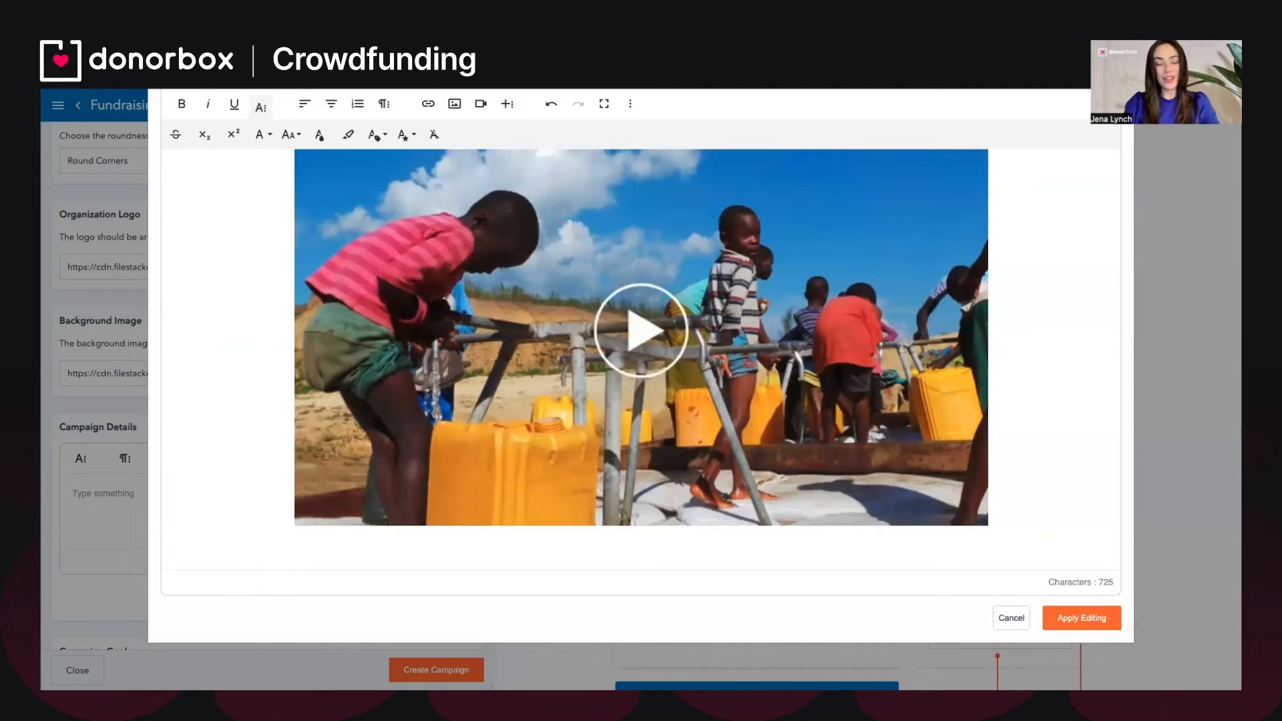
{"action": "left_click", "coordinate": [524, 552]}
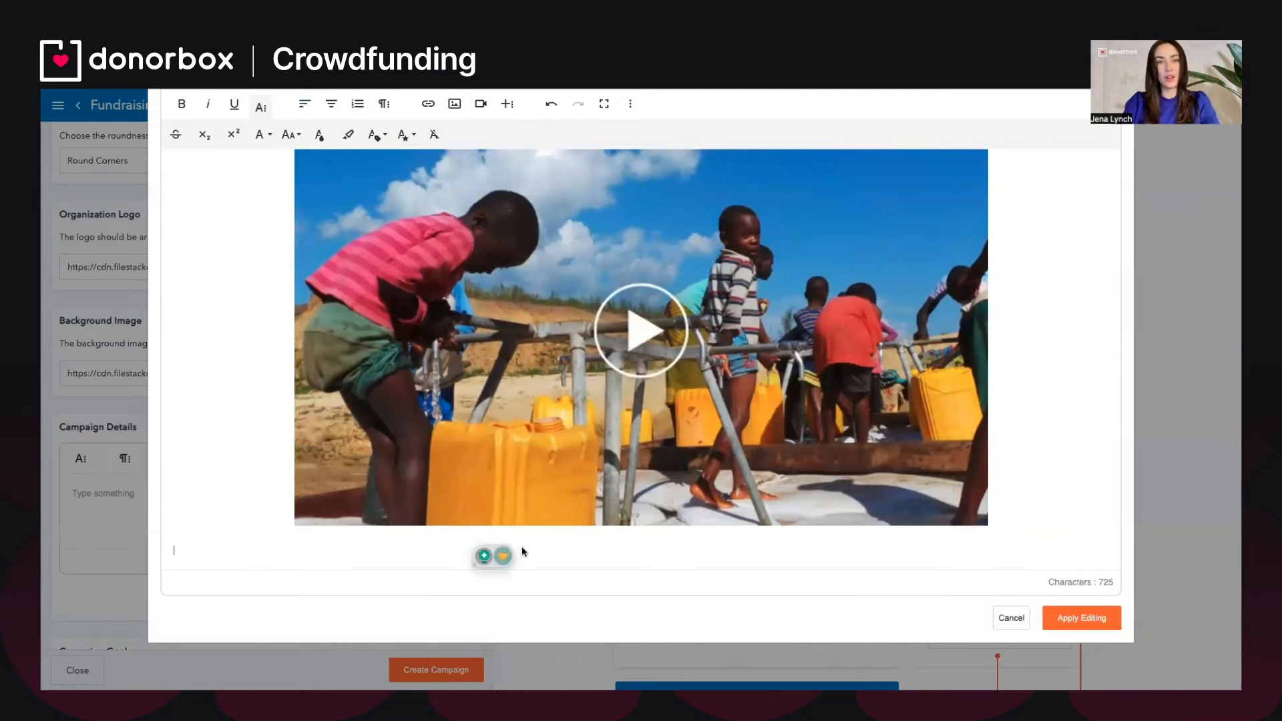
{"action": "type", "text": "Join us in this mission. Your donation, no matter the size, creates a world where clean water flows freely and sustains life. Donate now and be part of the change. 🌊💙"}
Format the closing paragraph below the image as size 30, bold and centred, and apply the edits to the campaign details.
{"action": "left_click_drag", "start_coordinate": [857, 549], "coordinate": [158, 553]}
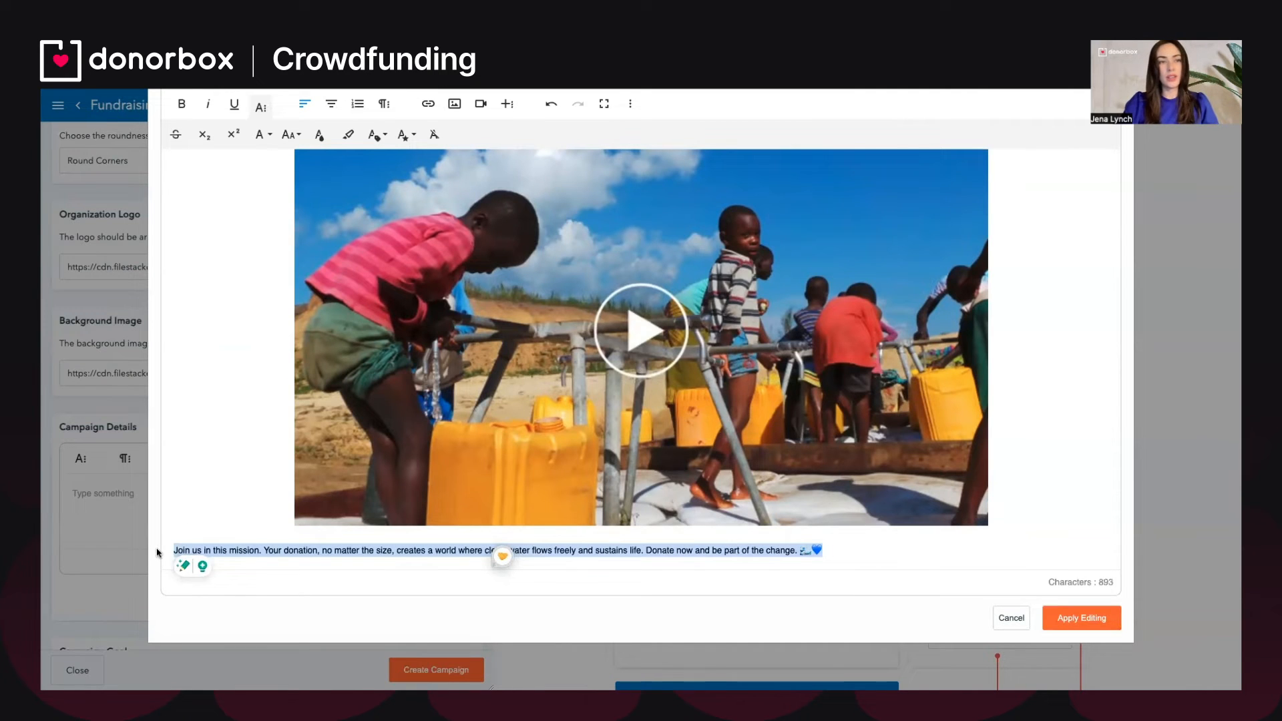
{"action": "left_click", "coordinate": [300, 135]}
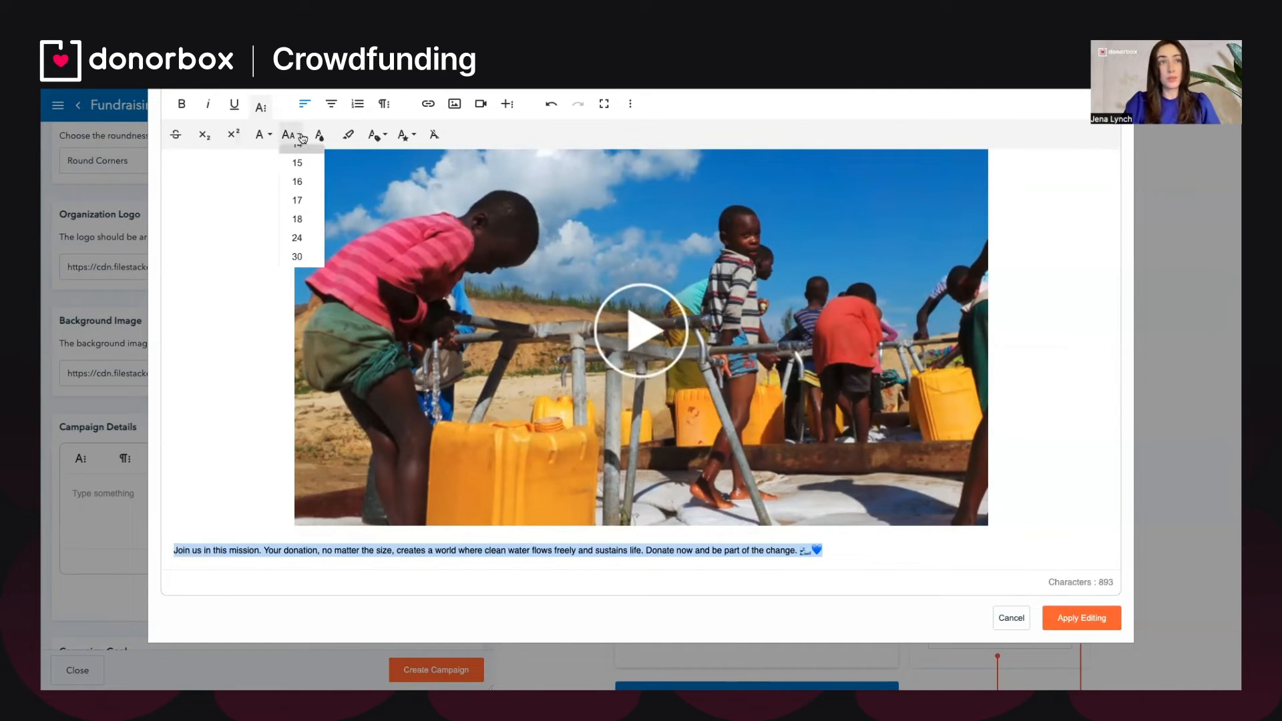
{"action": "left_click", "coordinate": [297, 258]}
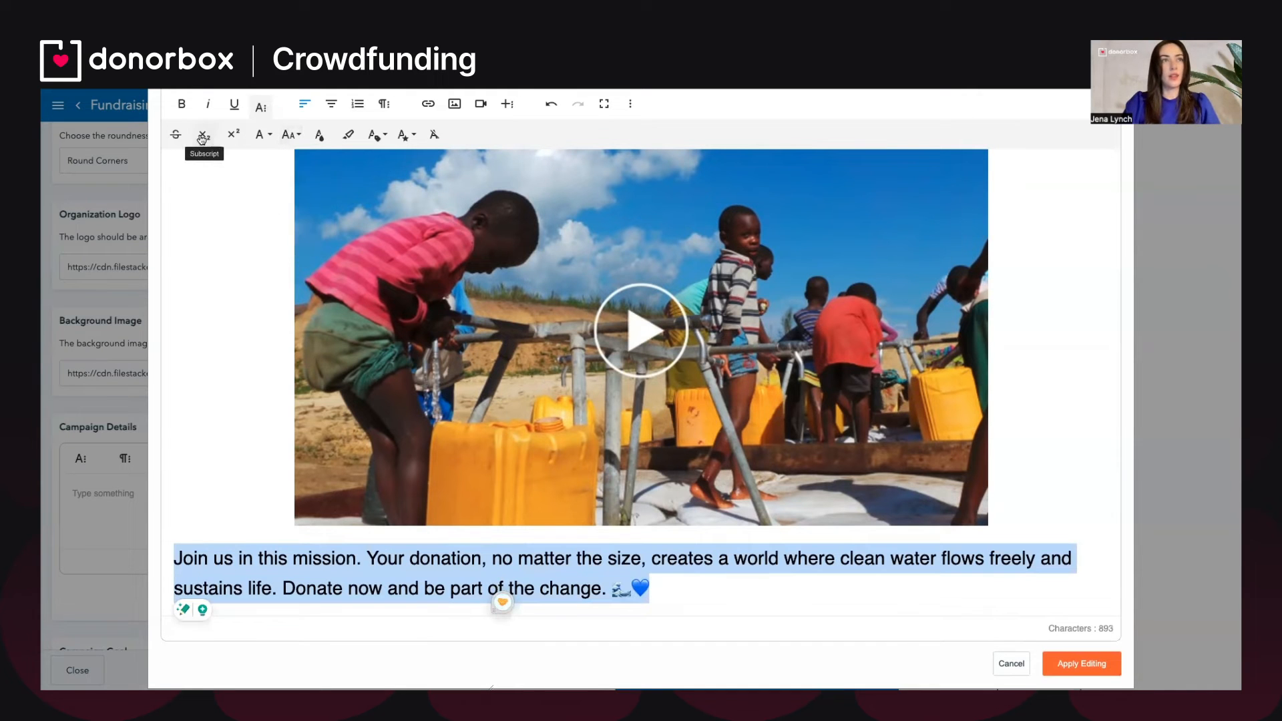
{"action": "left_click", "coordinate": [181, 104]}
{"action": "left_click", "coordinate": [330, 109]}
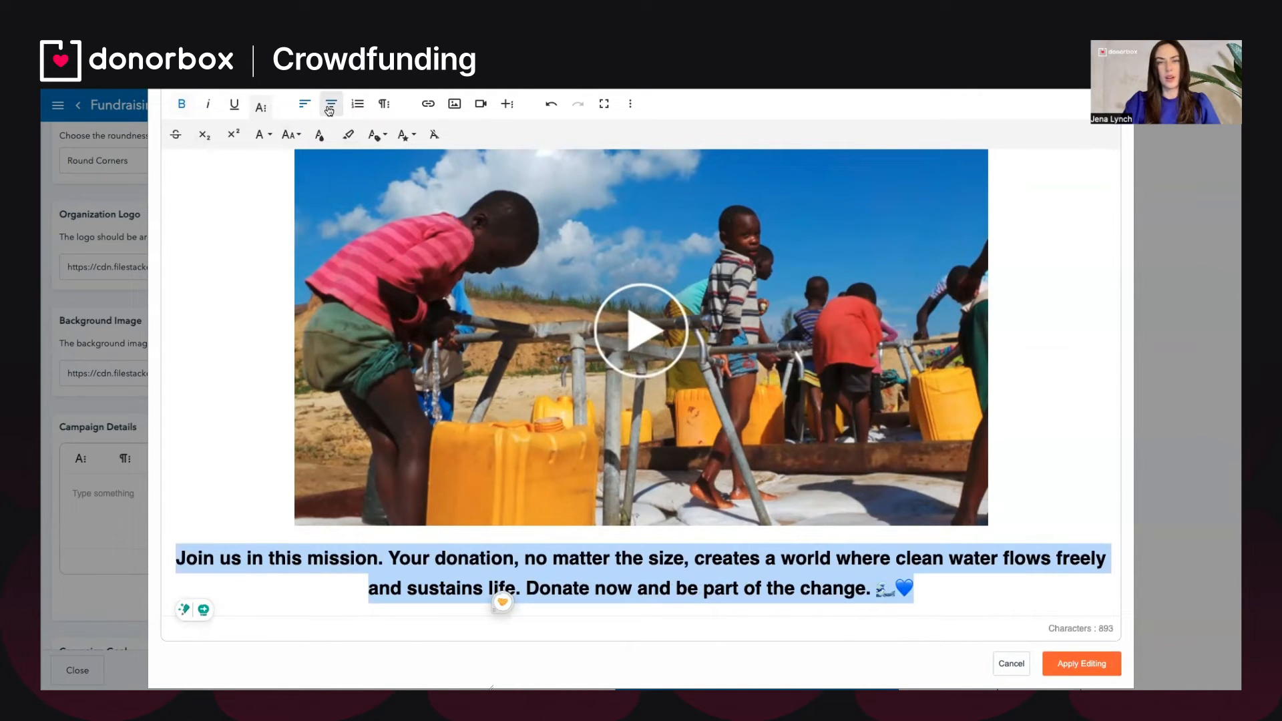
{"action": "left_click", "coordinate": [979, 595]}
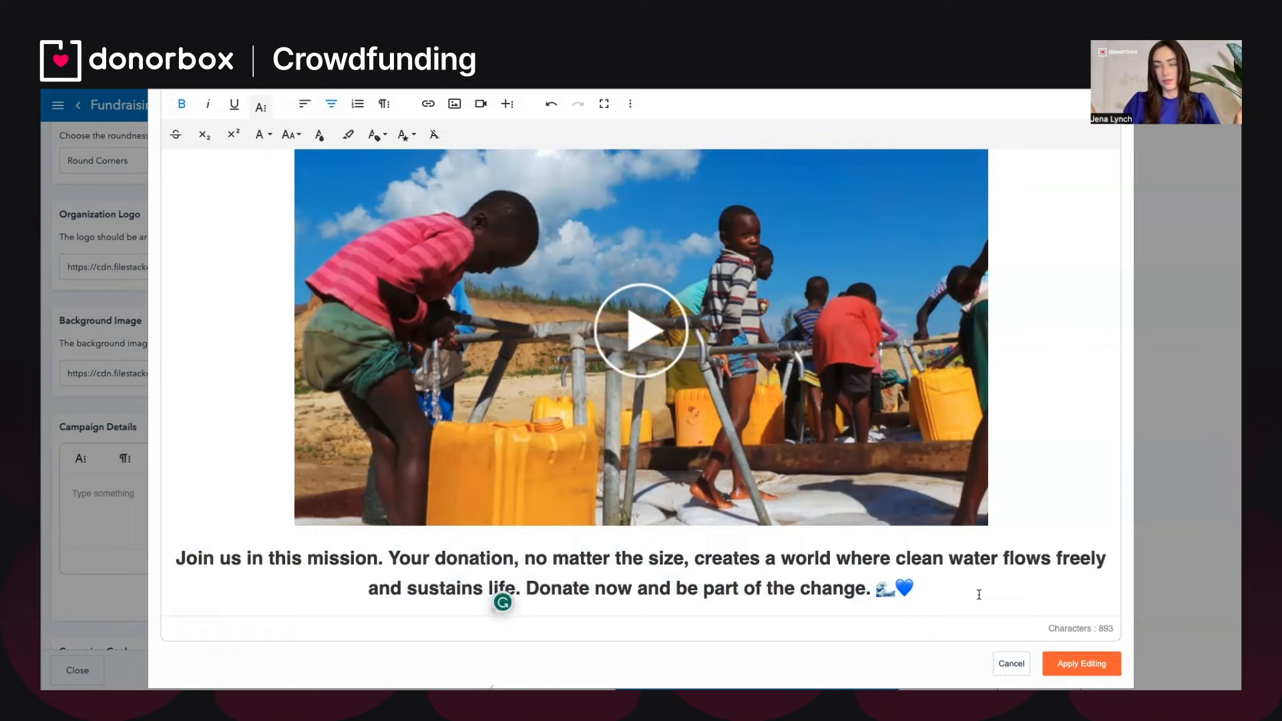
{"action": "scroll", "coordinate": [979, 594], "scroll_direction": "down", "scroll_amount": 1}
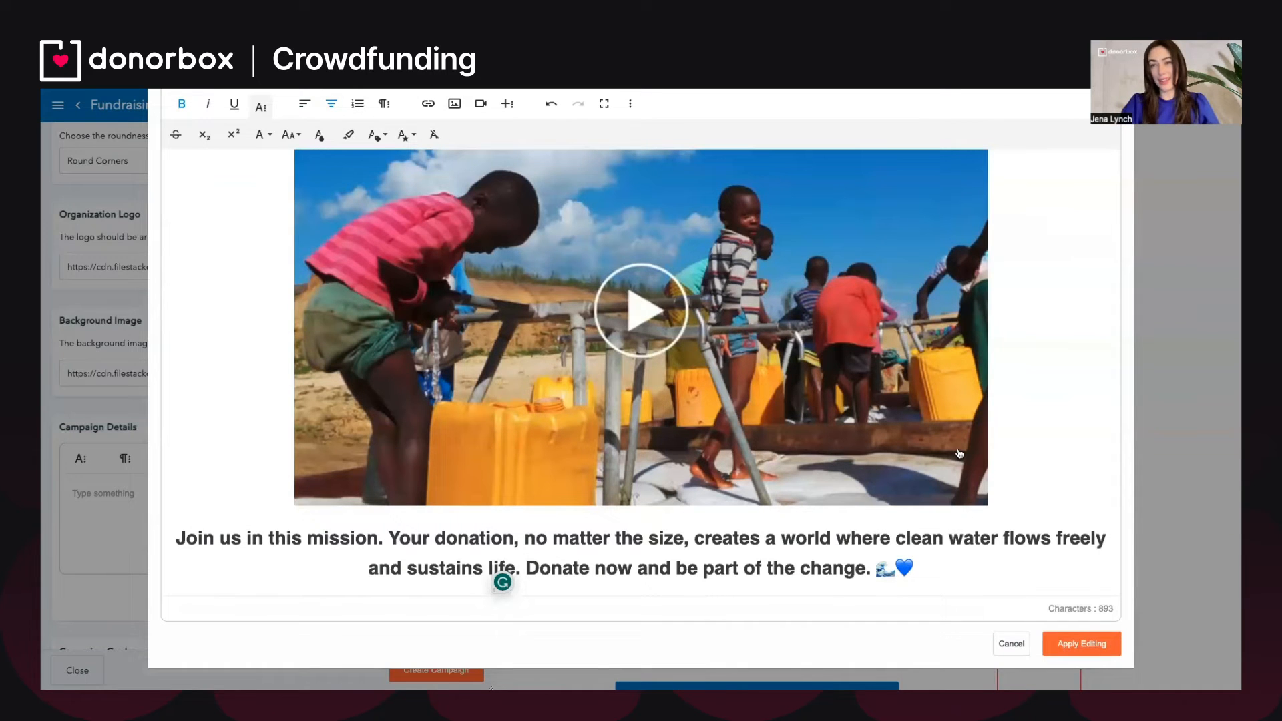
{"action": "left_click", "coordinate": [1099, 651]}
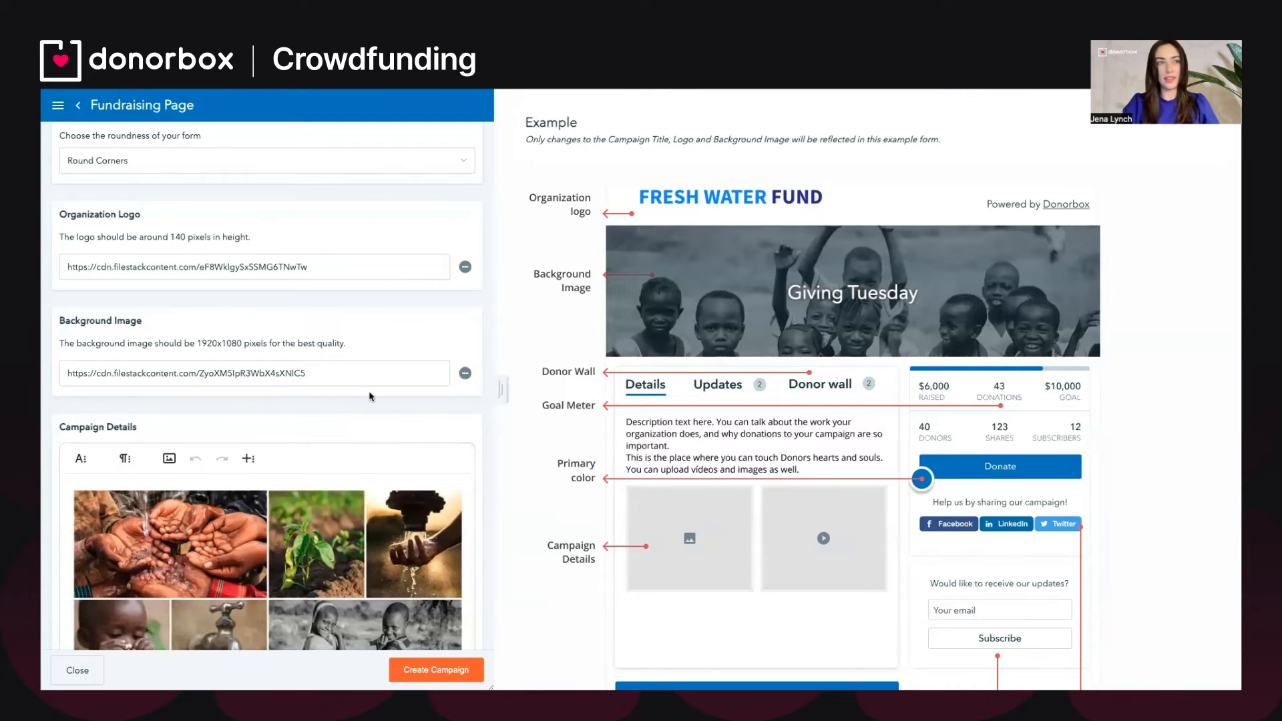
Enable the donor comment wall for the campaign page.
{"action": "scroll", "coordinate": [373, 429], "scroll_direction": "down", "scroll_amount": 6}
{"action": "scroll", "coordinate": [371, 398], "scroll_direction": "down", "scroll_amount": 10}
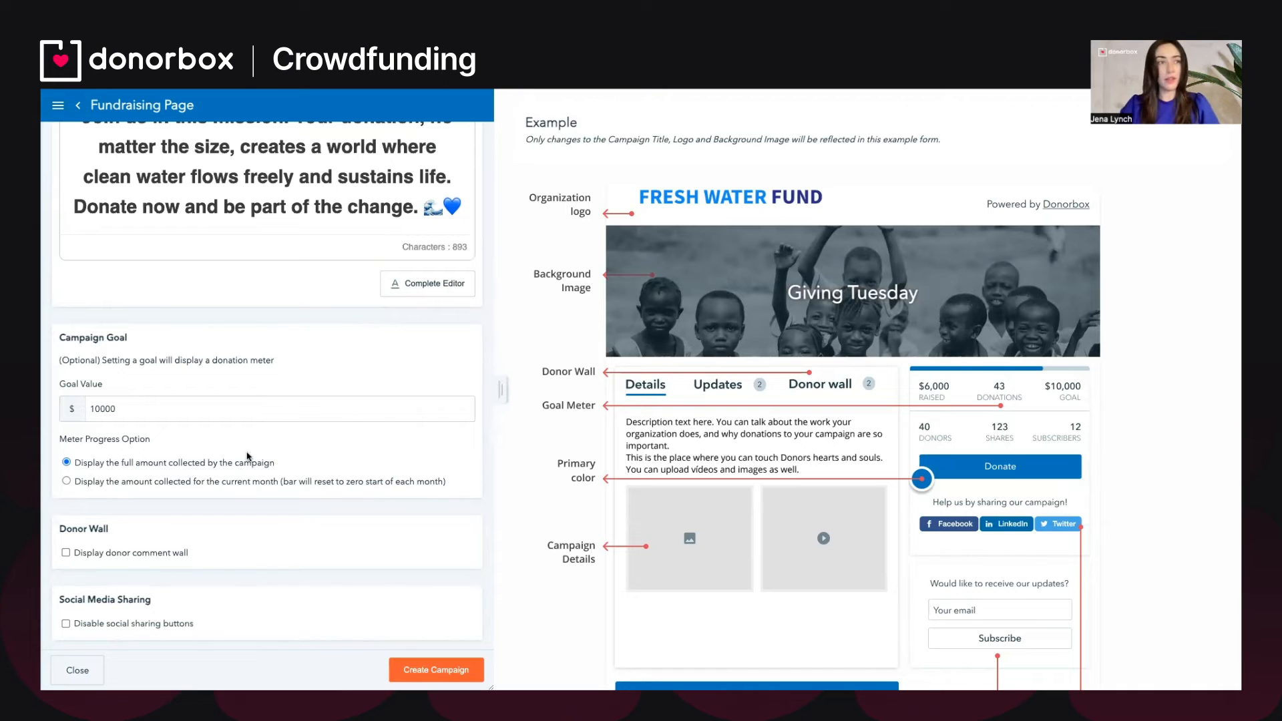
{"action": "left_click", "coordinate": [66, 553]}
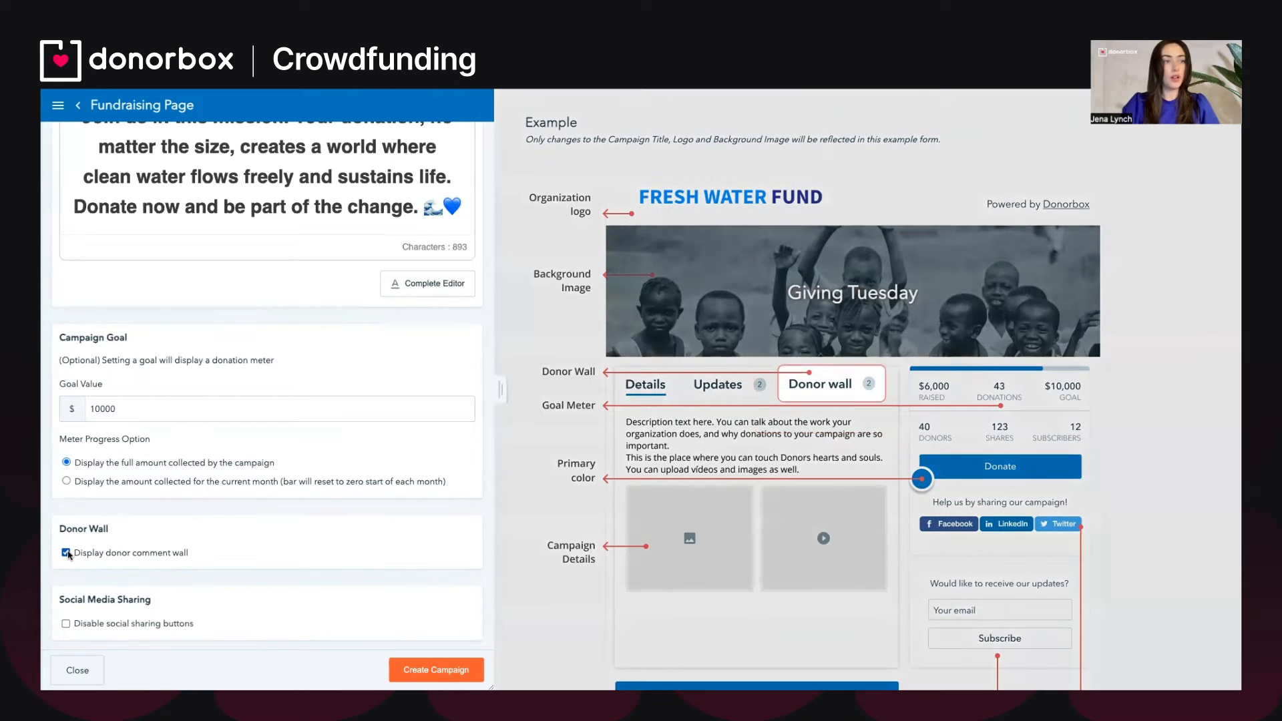
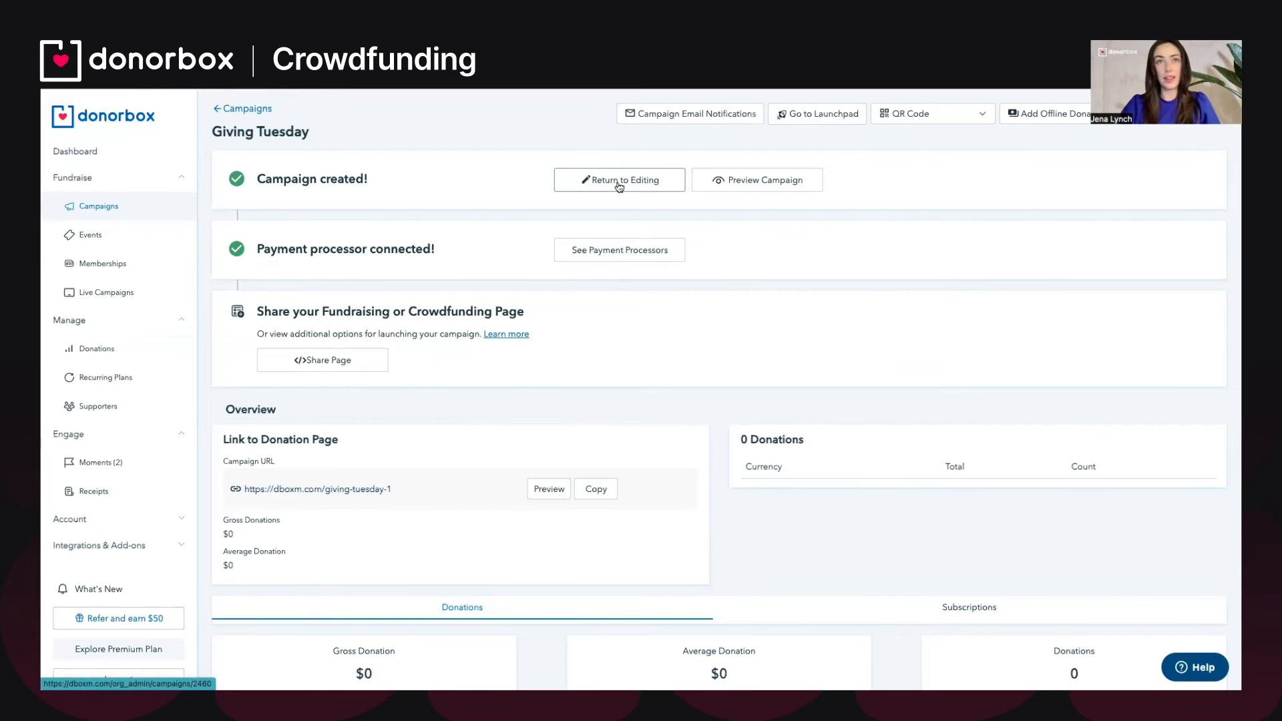
Return to editing the Giving Tuesday campaign and open the donation form's Essential settings.
{"action": "left_click", "coordinate": [619, 185]}
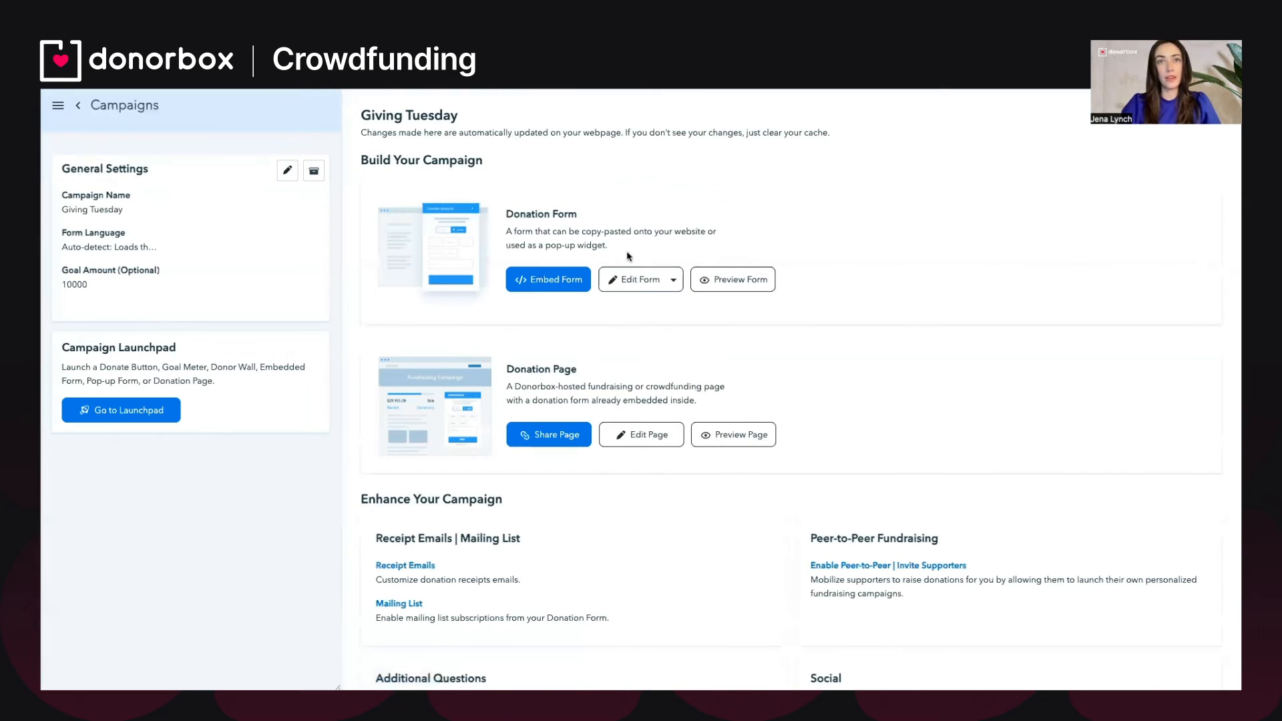
{"action": "left_click", "coordinate": [636, 287]}
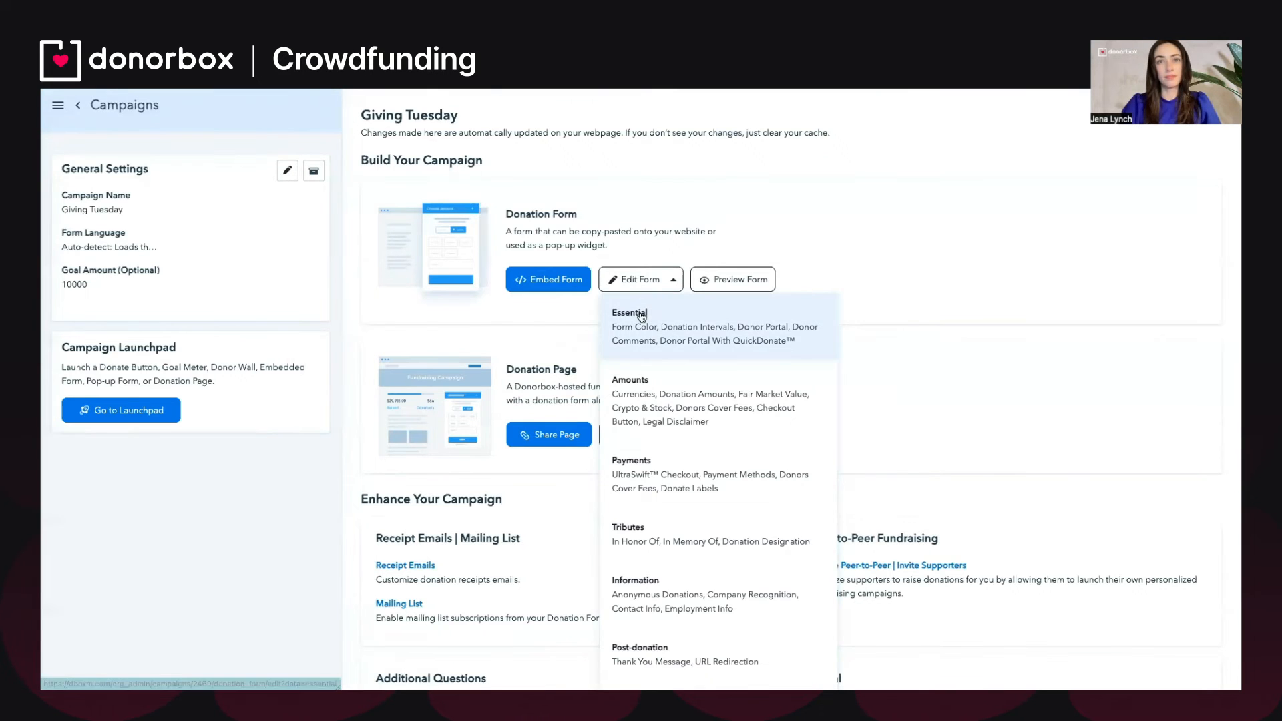
{"action": "left_click", "coordinate": [640, 315]}
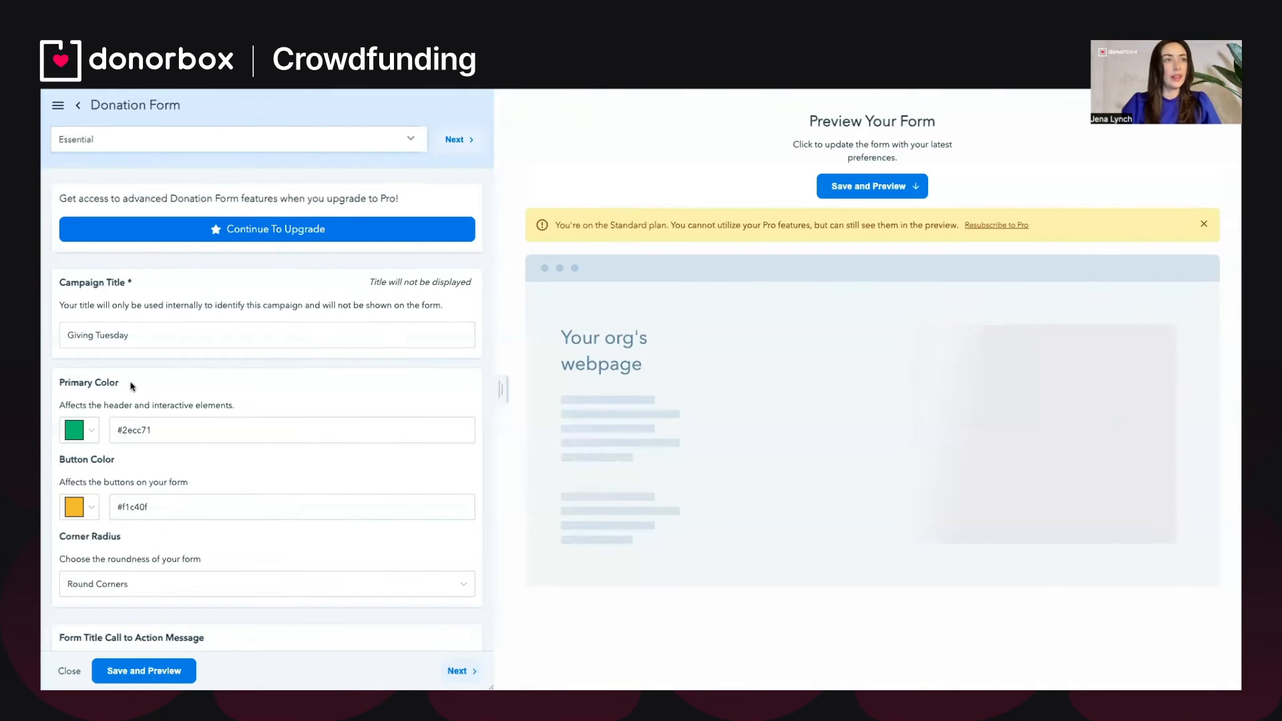
Set the form title text to "Take action now – donate to protect our freshwater sources and ensure a brighter future for all.".
{"action": "scroll", "coordinate": [268, 389], "scroll_direction": "down", "scroll_amount": 1}
{"action": "scroll", "coordinate": [267, 389], "scroll_direction": "down", "scroll_amount": 5}
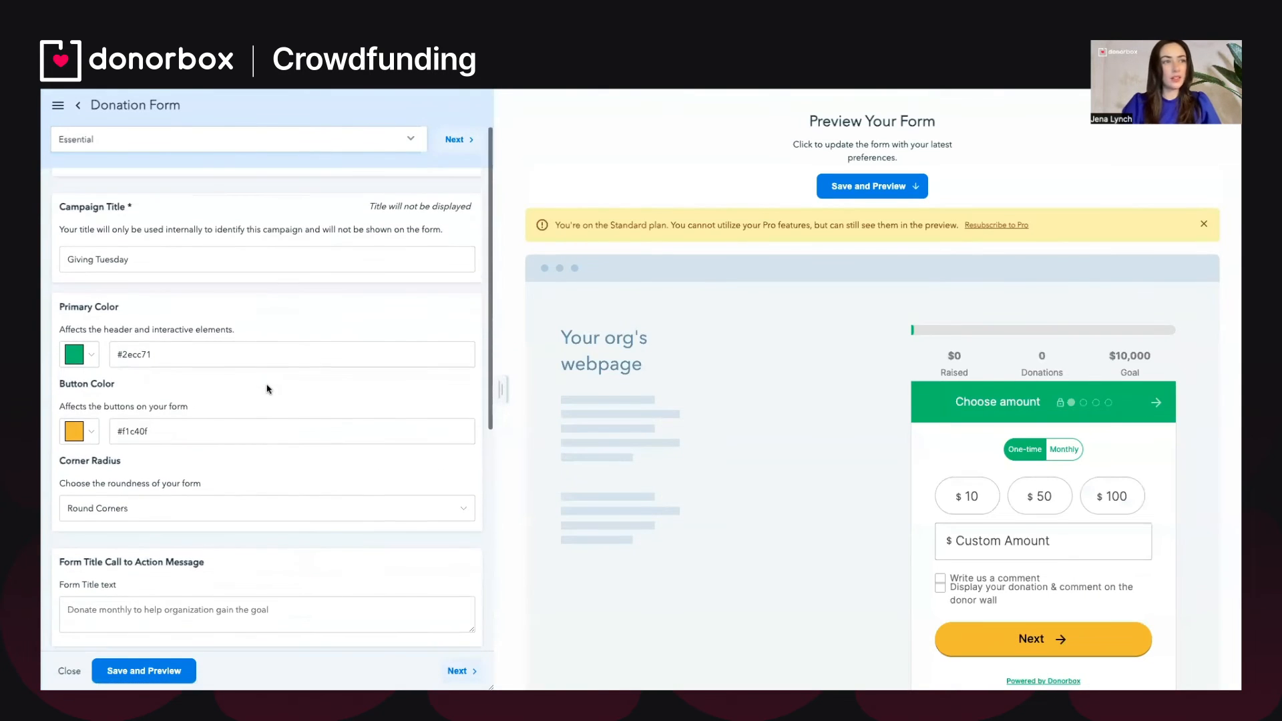
{"action": "left_click", "coordinate": [199, 414]}
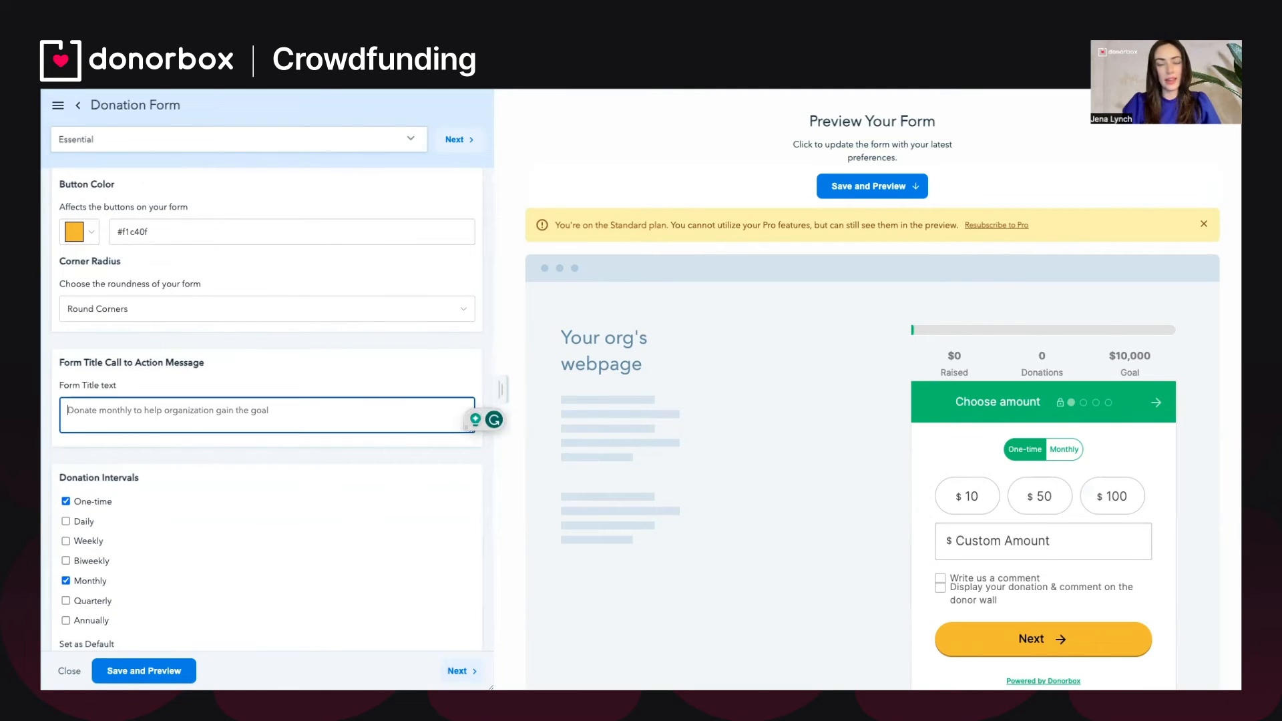
{"action": "left_click", "coordinate": [277, 480]}
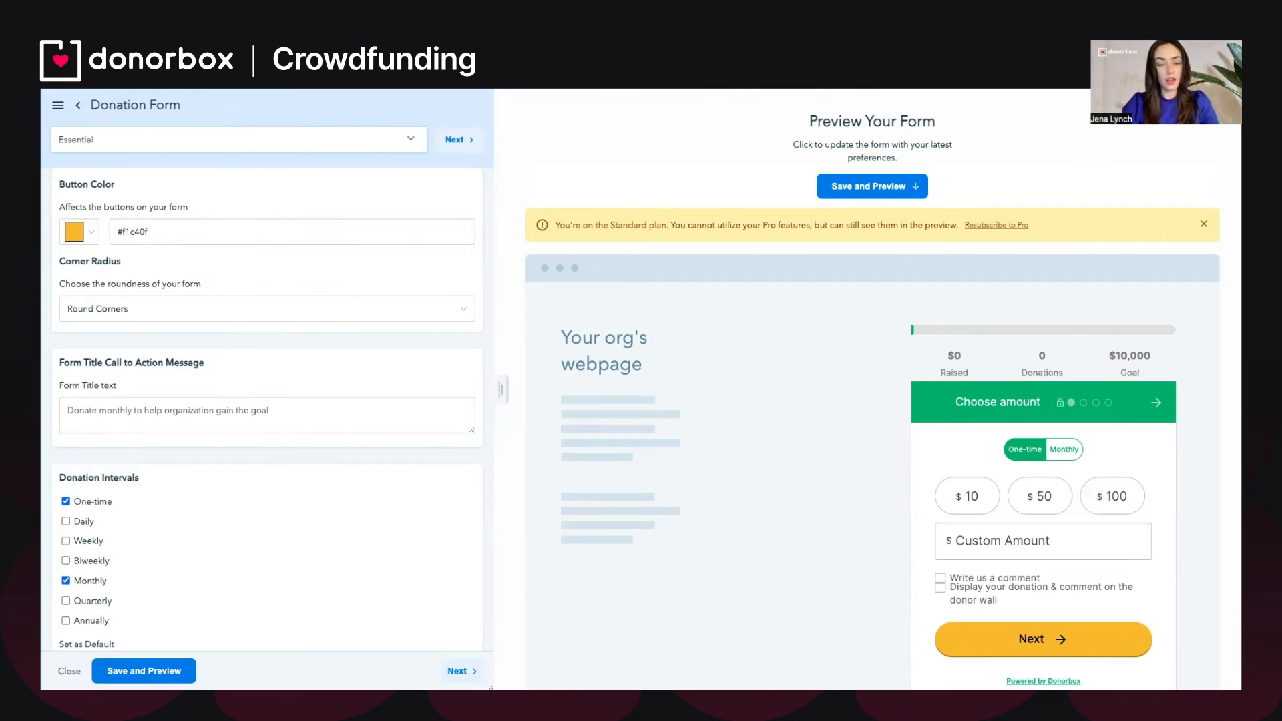
{"action": "triple_click", "coordinate": [206, 414]}
{"action": "type", "text": "Take action now – donate to protect our freshwater sources and ensure a brighter future for all."}
Set both the default and the recommended donation interval to Monthly, and close the form editor.
{"action": "scroll", "coordinate": [267, 431], "scroll_direction": "down", "scroll_amount": 2}
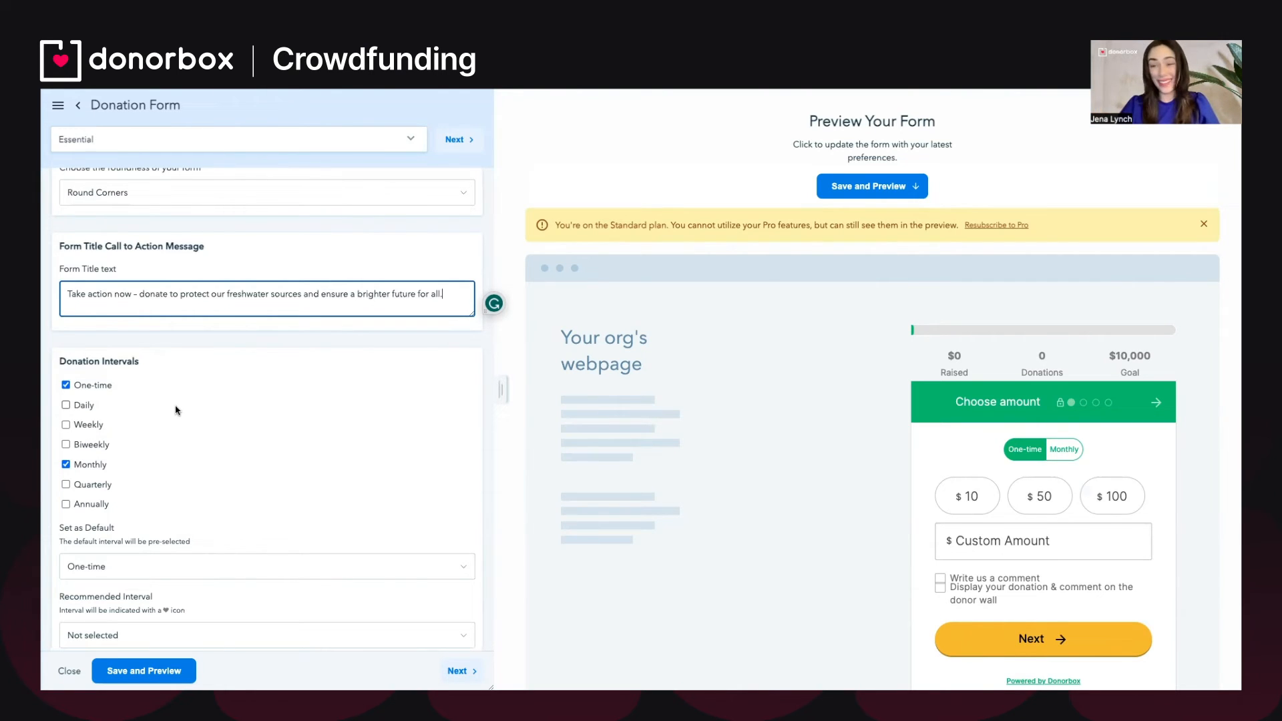
{"action": "scroll", "coordinate": [177, 411], "scroll_direction": "down", "scroll_amount": 2}
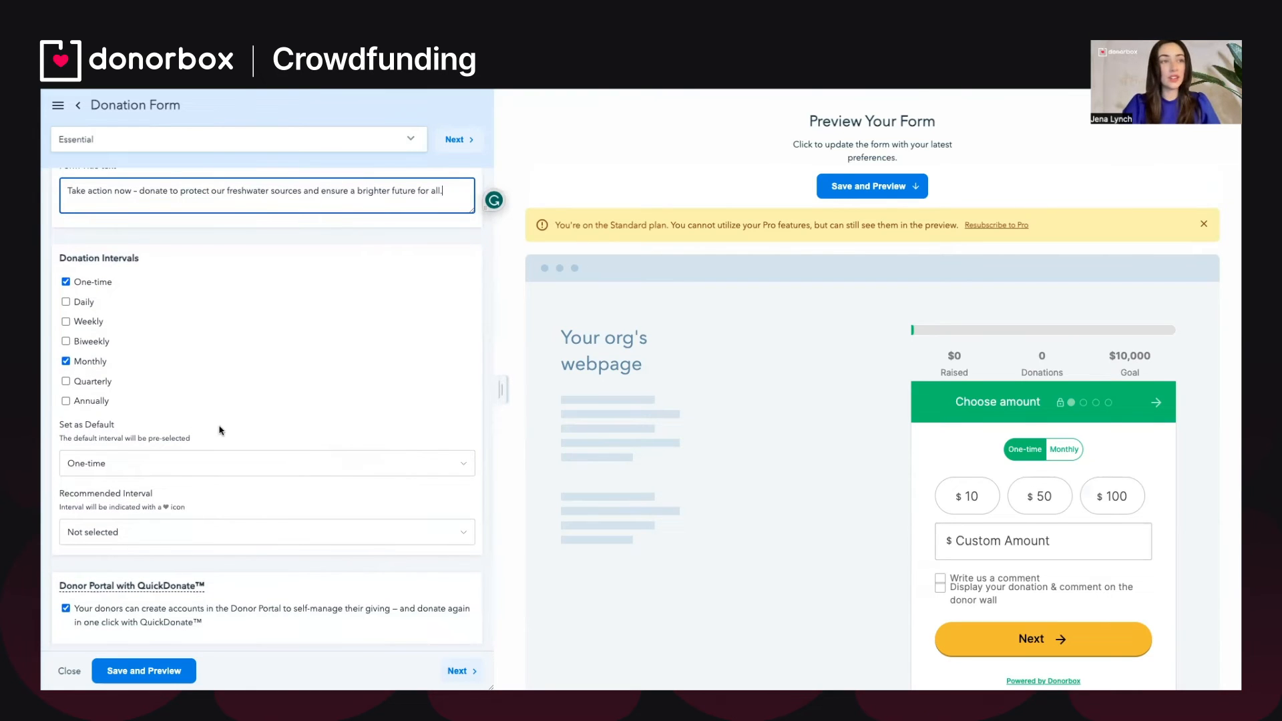
{"action": "left_click", "coordinate": [239, 466]}
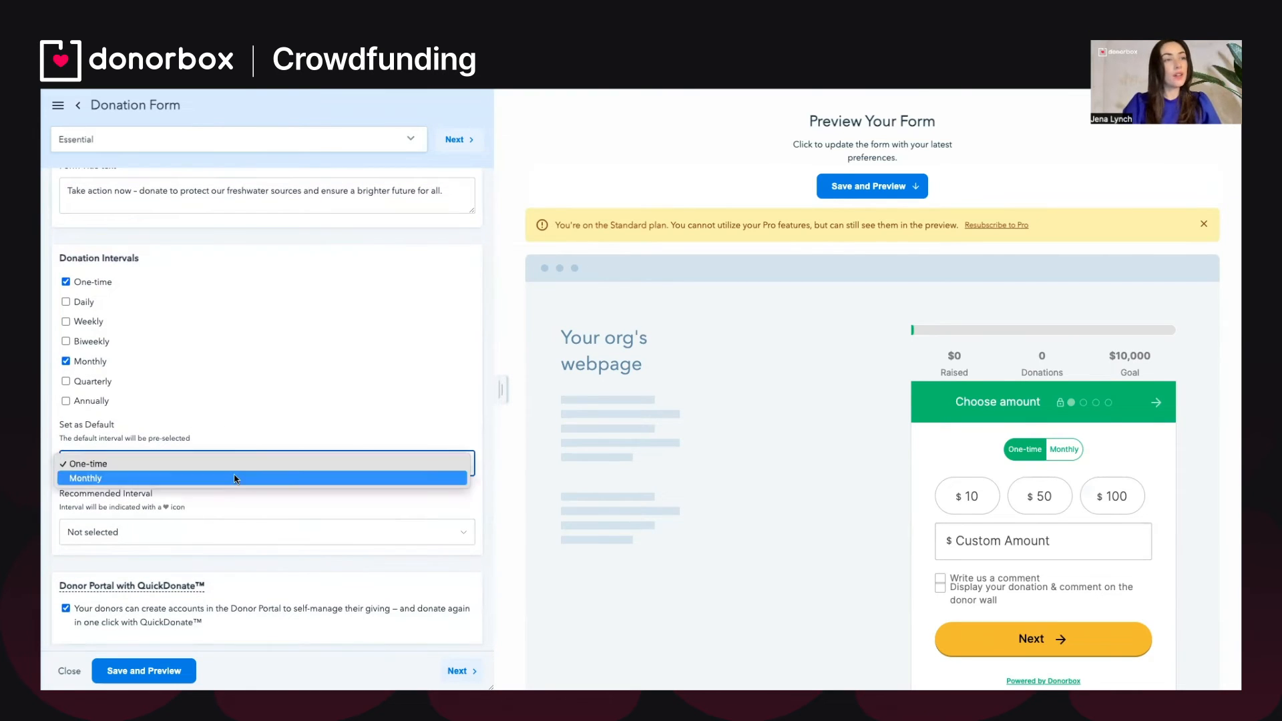
{"action": "left_click", "coordinate": [235, 477]}
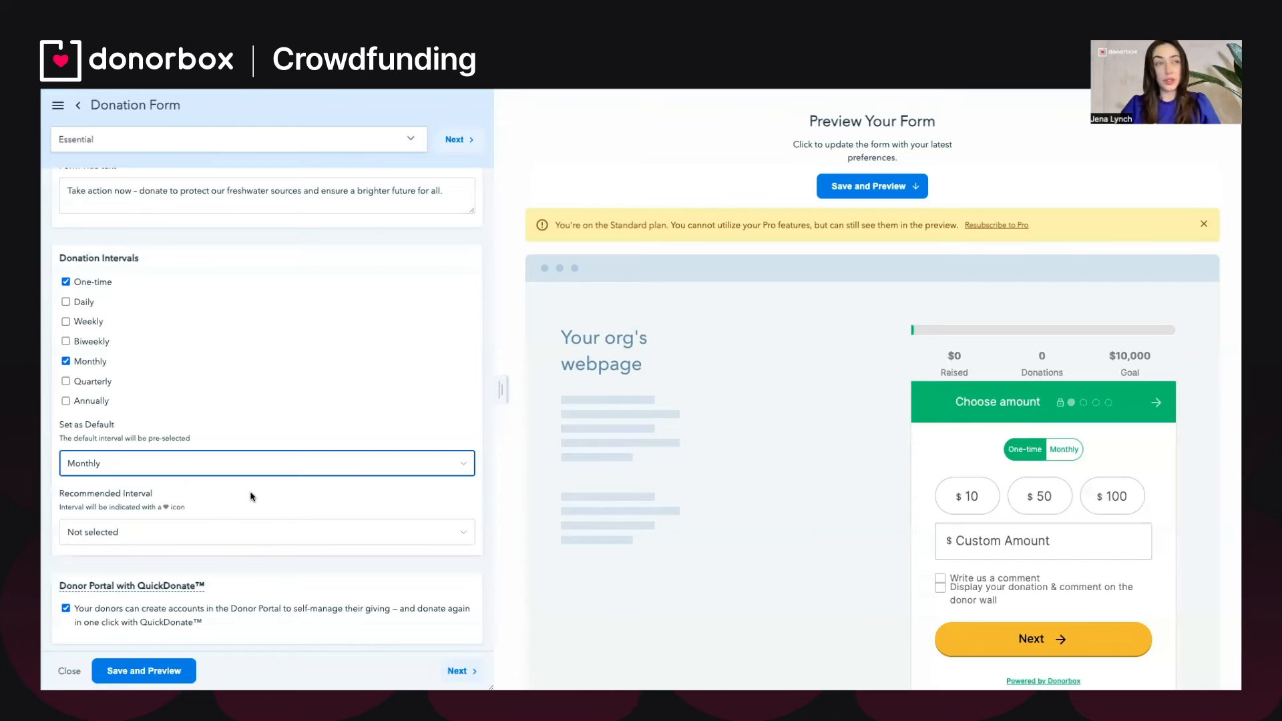
{"action": "left_click", "coordinate": [202, 533]}
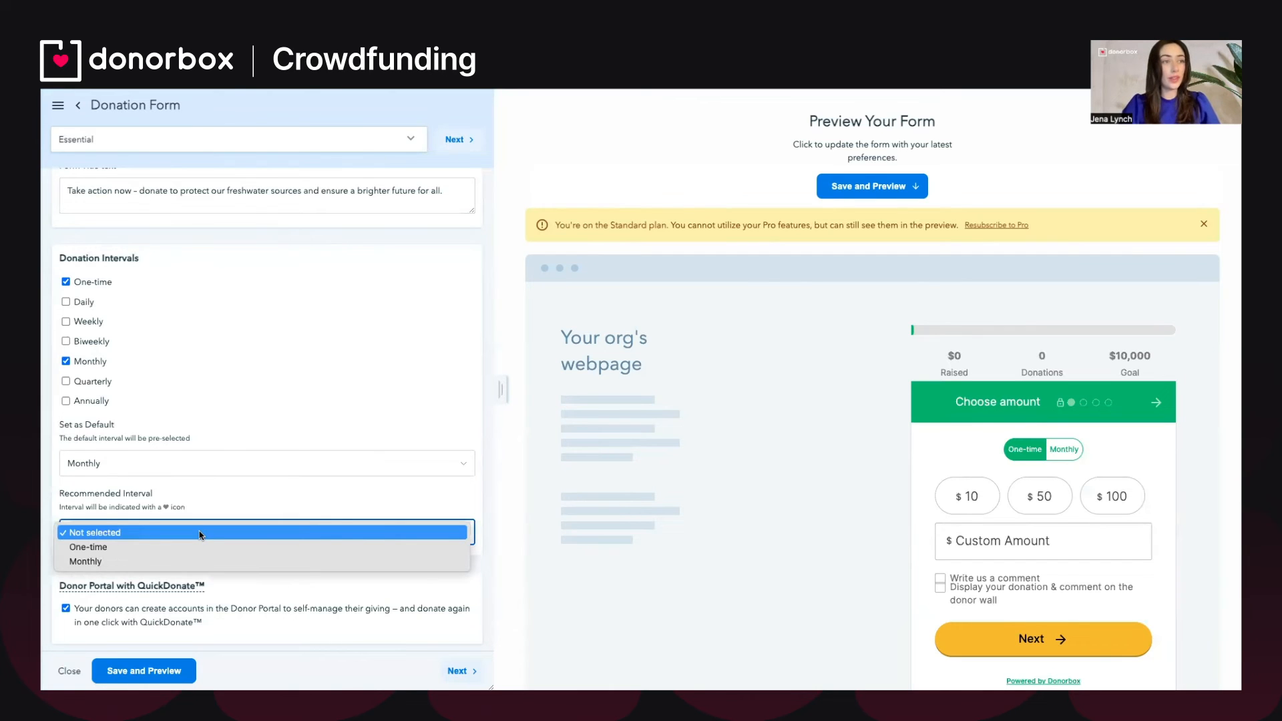
{"action": "left_click", "coordinate": [200, 561]}
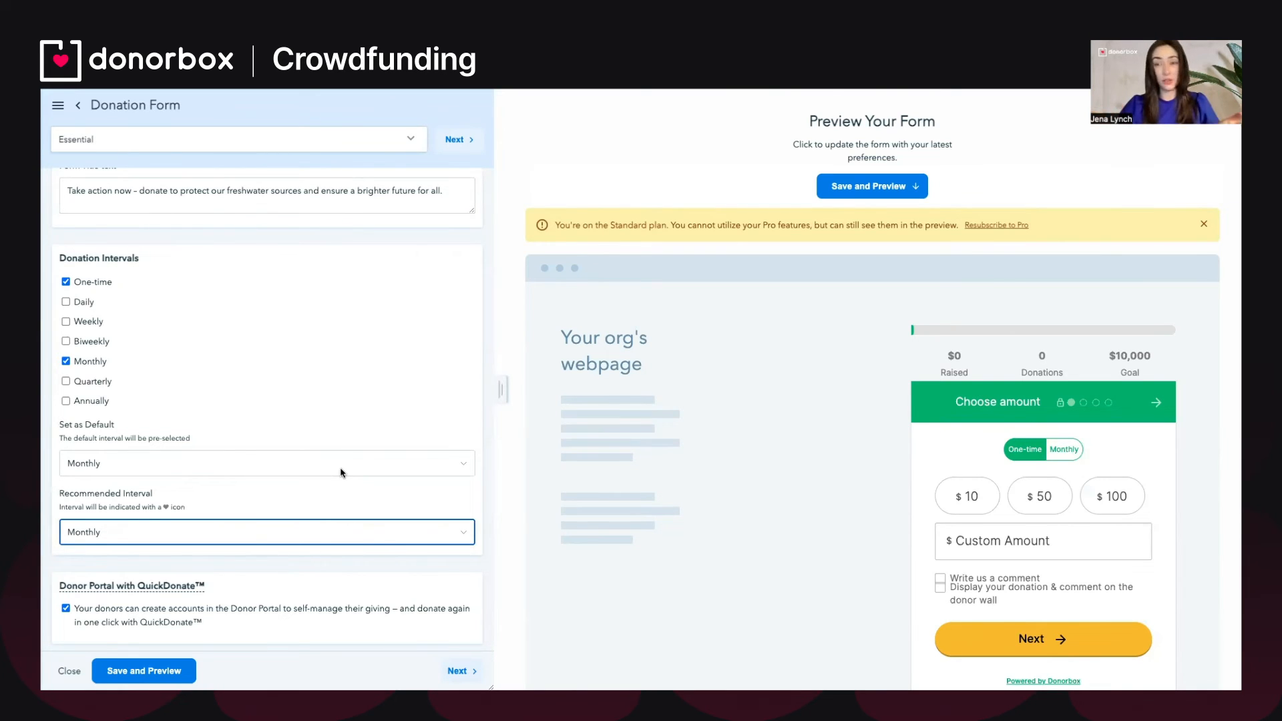
{"action": "scroll", "coordinate": [341, 473], "scroll_direction": "down", "scroll_amount": 1}
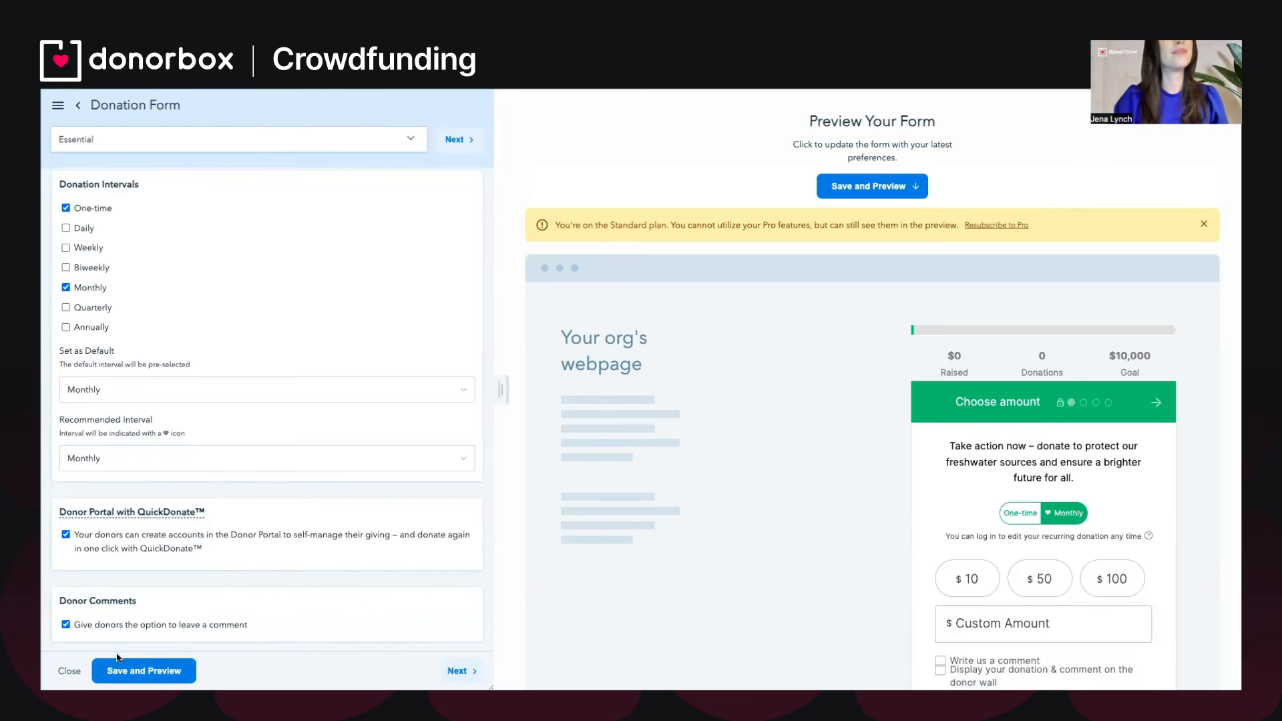
{"action": "left_click", "coordinate": [69, 671]}
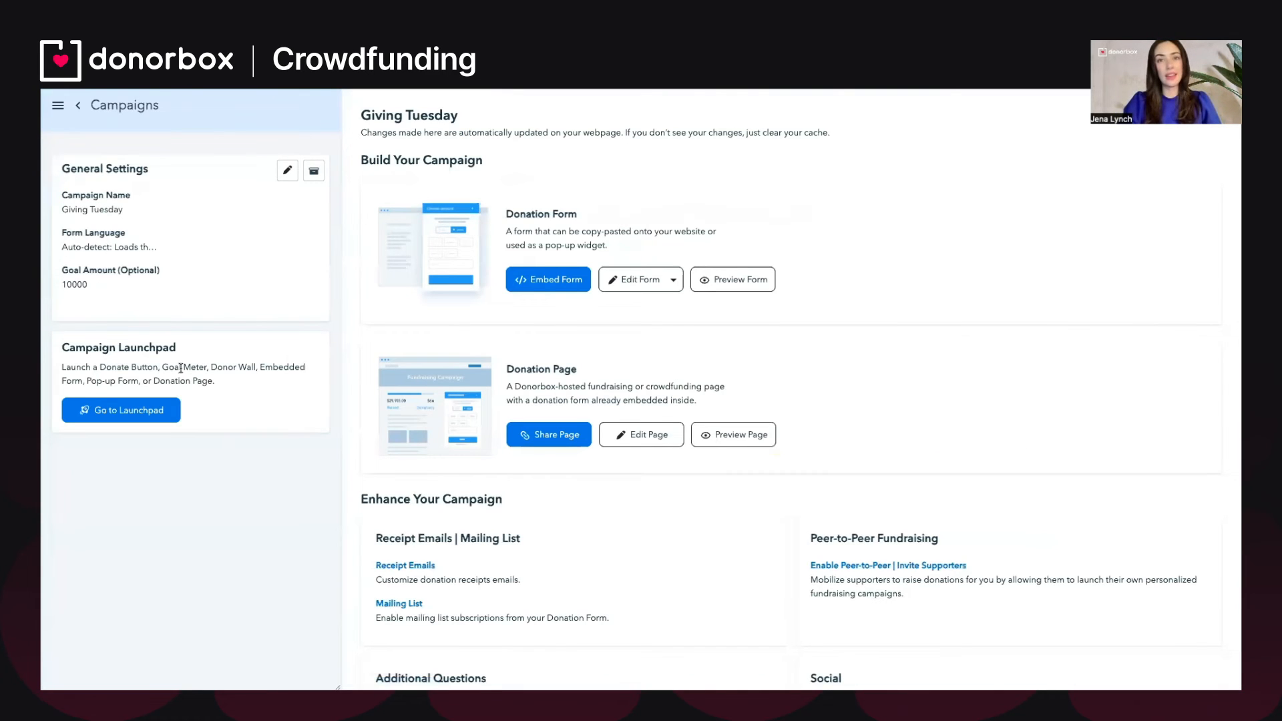
Preview the donation page and review its banner, campaign details and social media footer.
{"action": "left_click", "coordinate": [770, 435]}
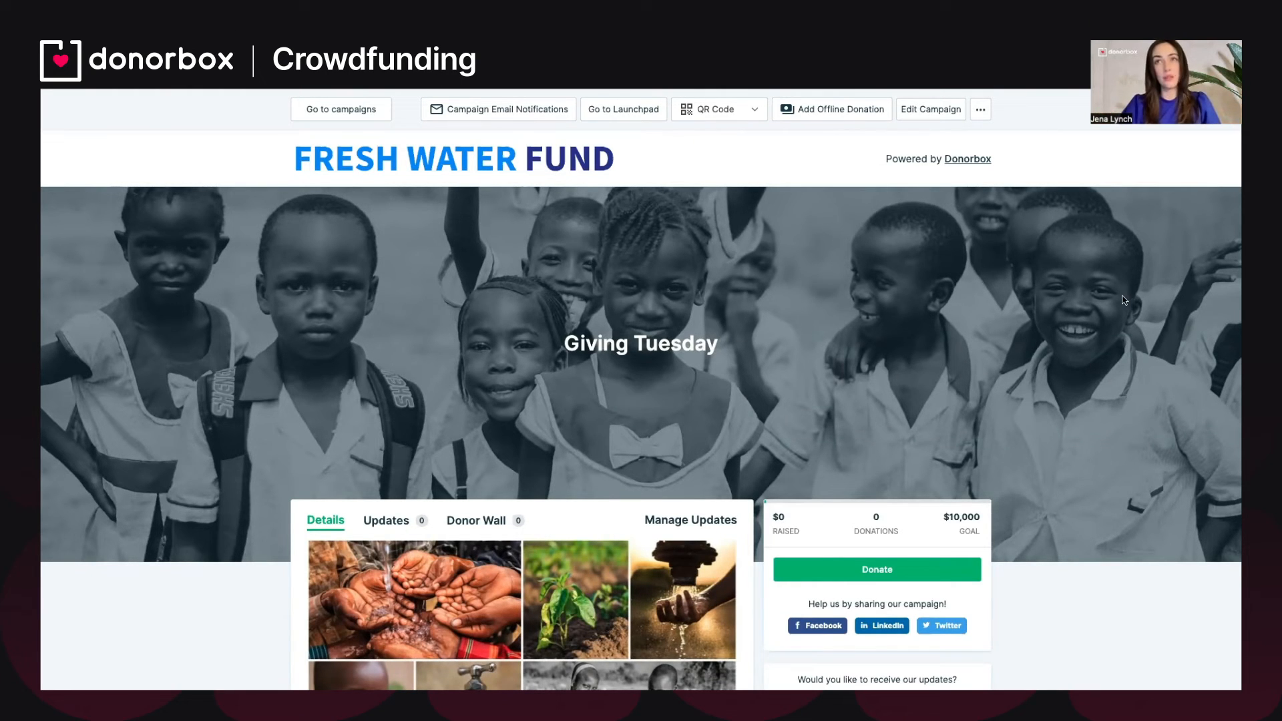
{"action": "scroll", "coordinate": [1100, 339], "scroll_direction": "down", "scroll_amount": 5}
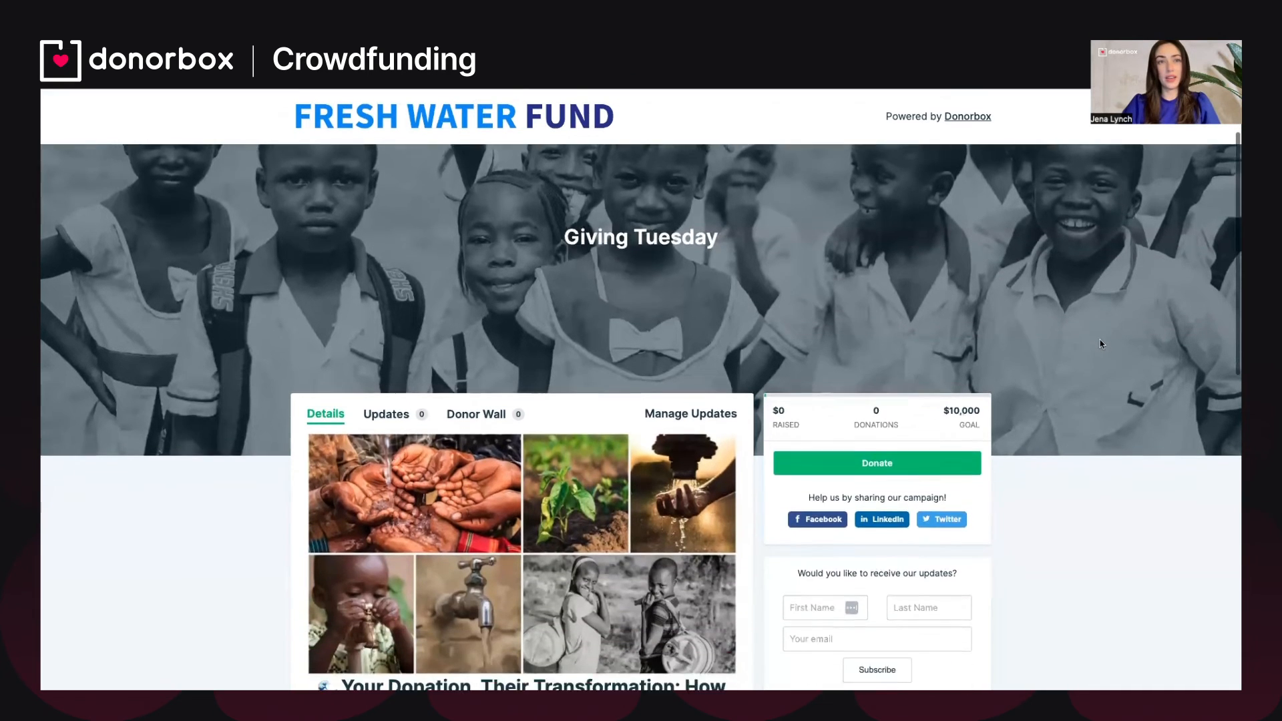
{"action": "scroll", "coordinate": [731, 554], "scroll_direction": "down", "scroll_amount": 2}
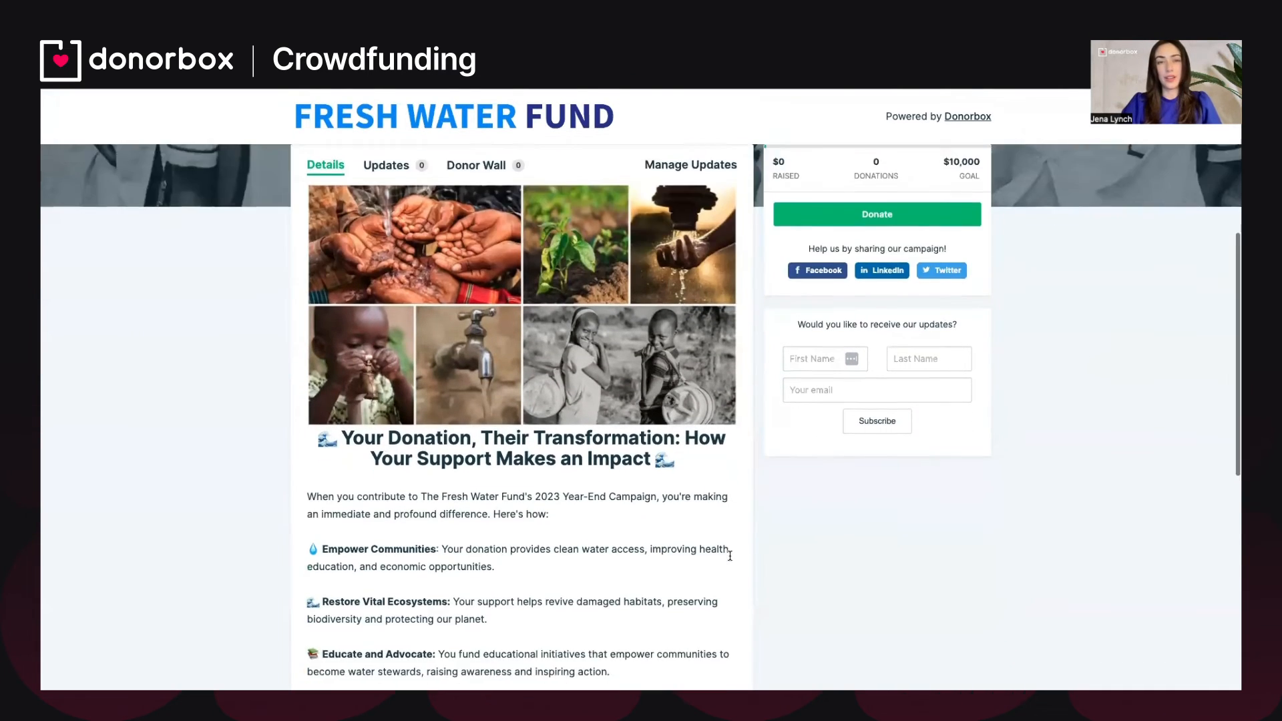
{"action": "scroll", "coordinate": [742, 554], "scroll_direction": "down", "scroll_amount": 6}
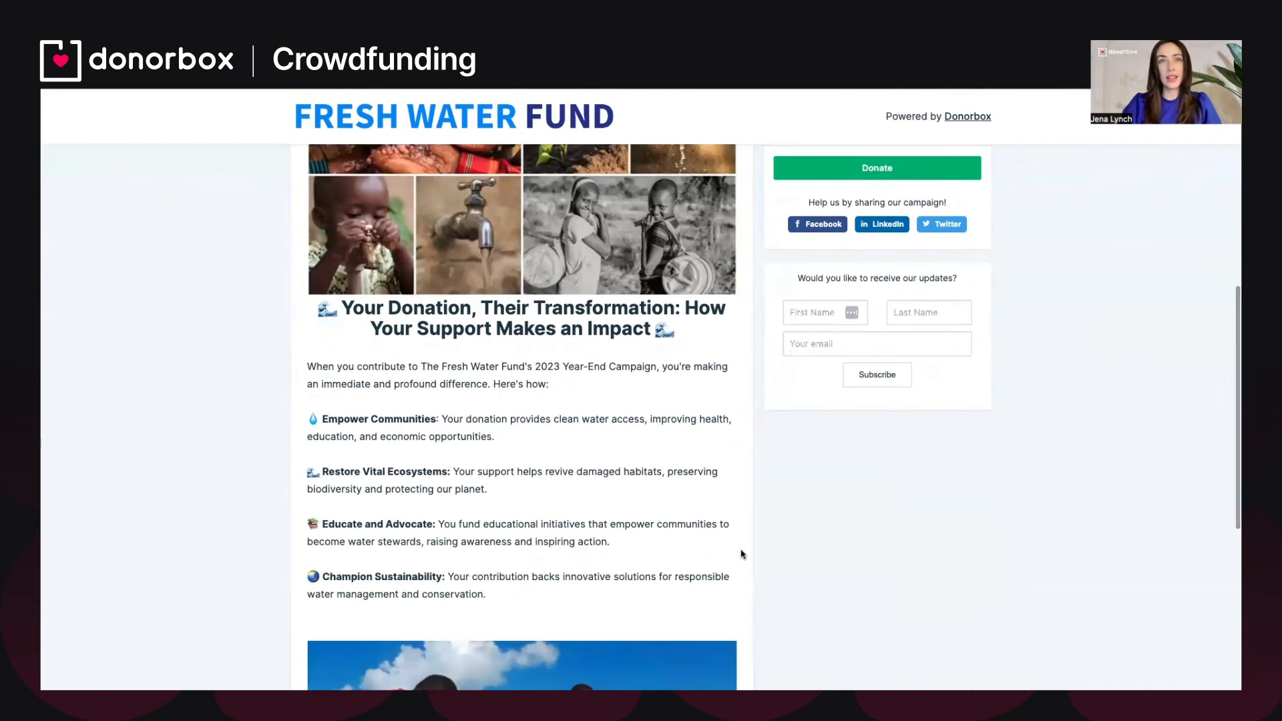
{"action": "scroll", "coordinate": [780, 478], "scroll_direction": "down", "scroll_amount": 2}
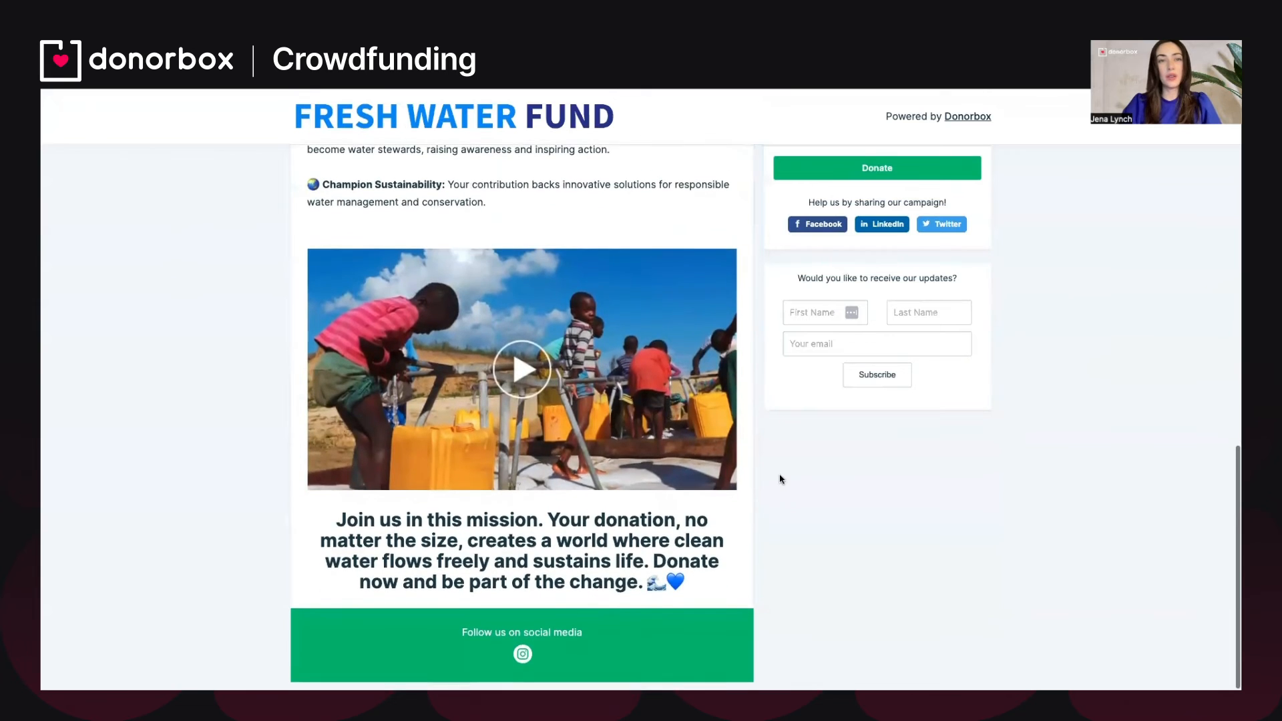
Open the donation form from the previewed page to check its message and intervals, and close it.
{"action": "scroll", "coordinate": [780, 479], "scroll_direction": "up", "scroll_amount": 3}
{"action": "scroll", "coordinate": [780, 479], "scroll_direction": "up", "scroll_amount": 5}
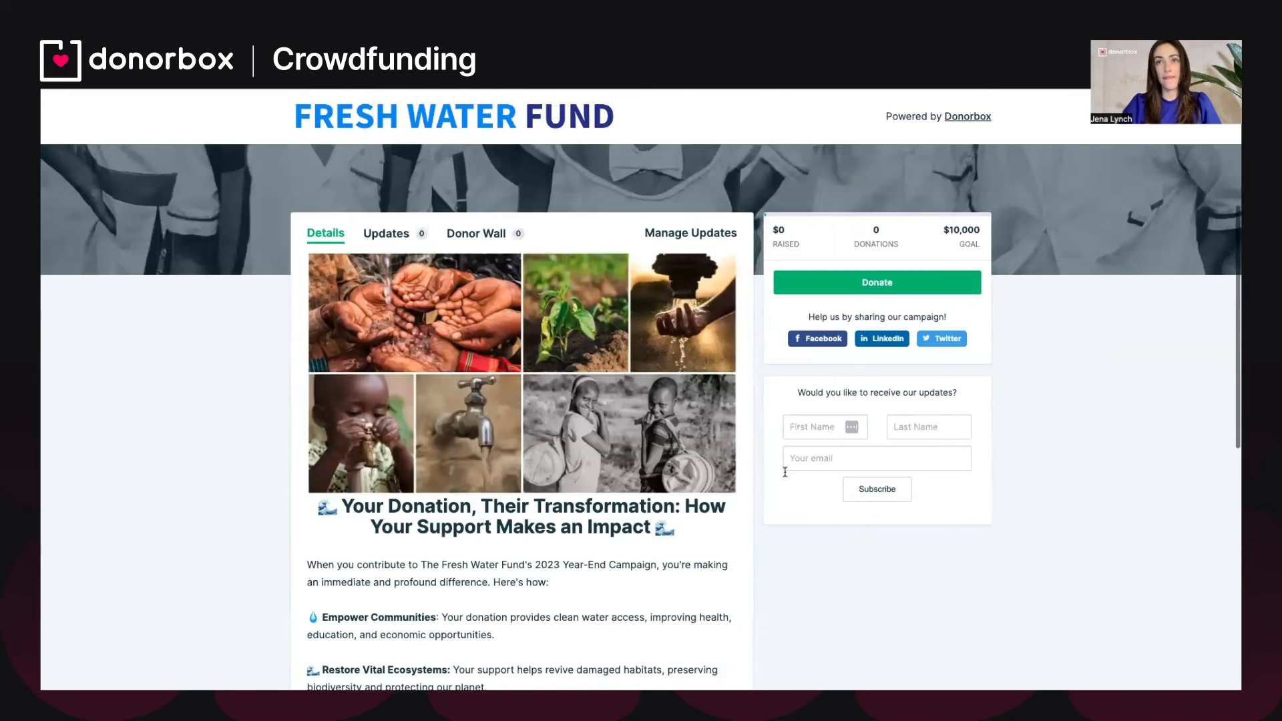
{"action": "scroll", "coordinate": [900, 304], "scroll_direction": "up", "scroll_amount": 1}
{"action": "left_click", "coordinate": [900, 305]}
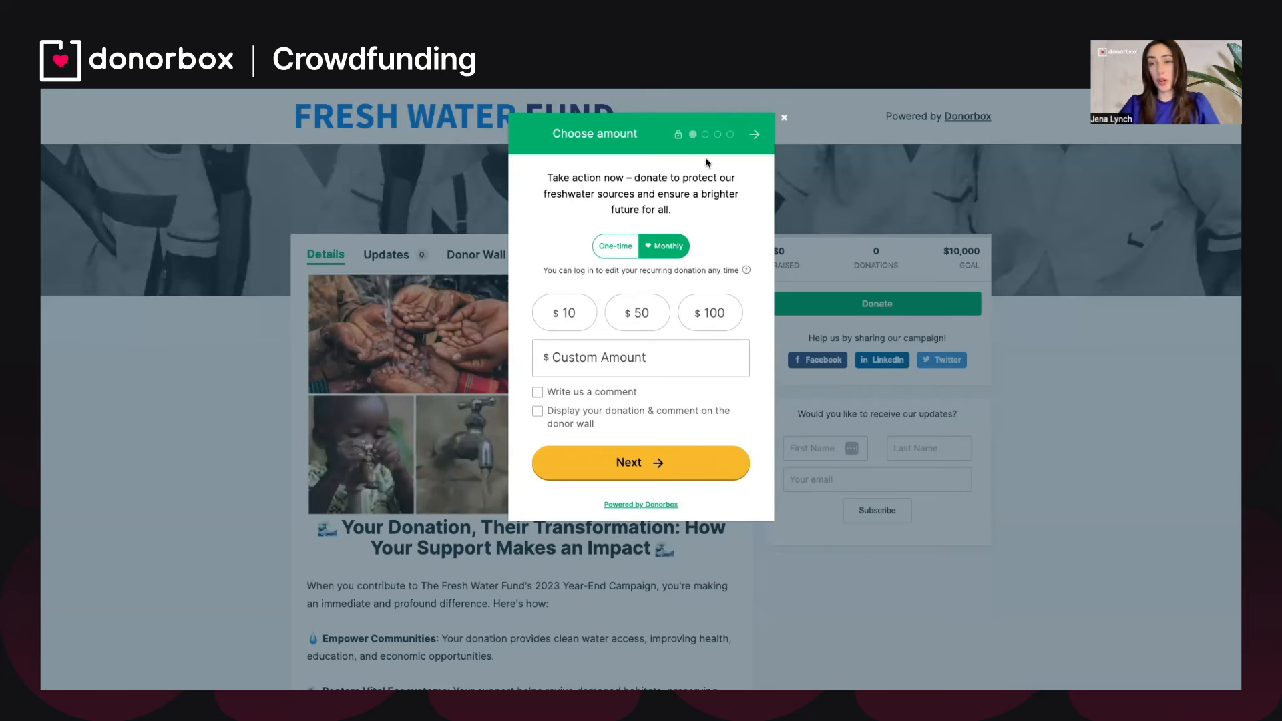
{"action": "left_click", "coordinate": [784, 117]}
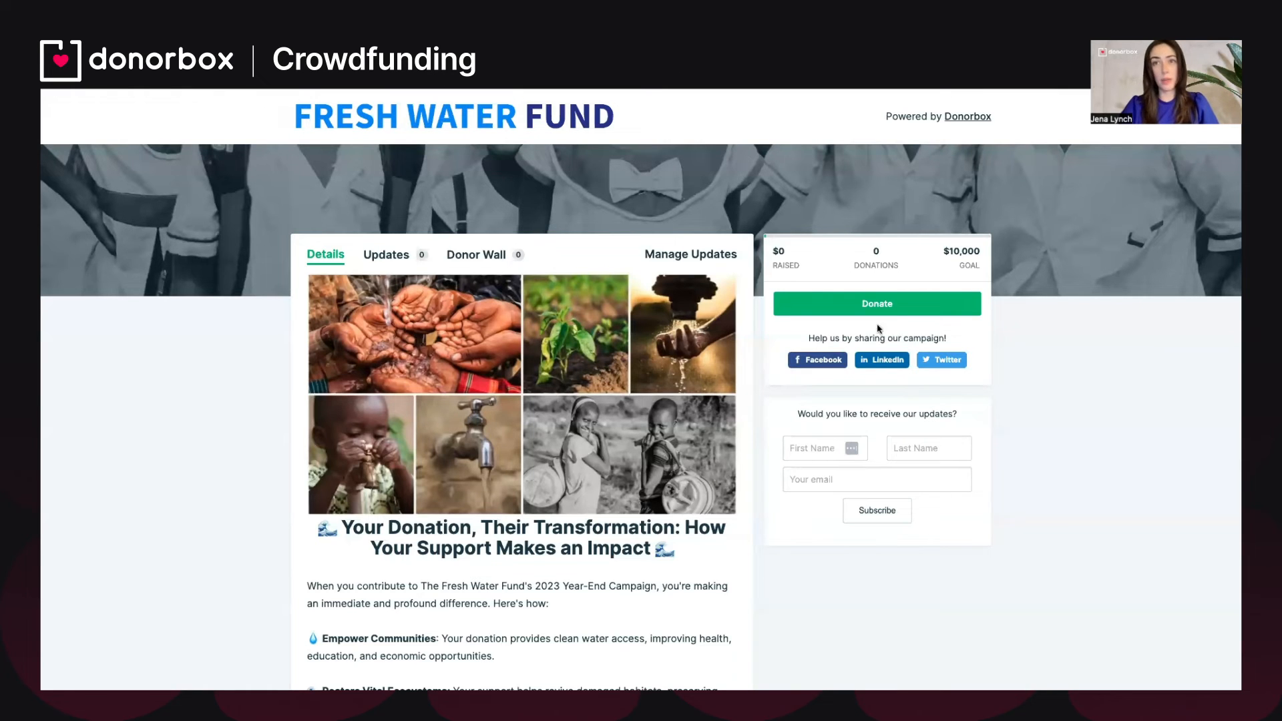
Examine the updates subscription form with its name and email fields beside the campaign details.
{"action": "scroll", "coordinate": [983, 480], "scroll_direction": "down", "scroll_amount": 2}
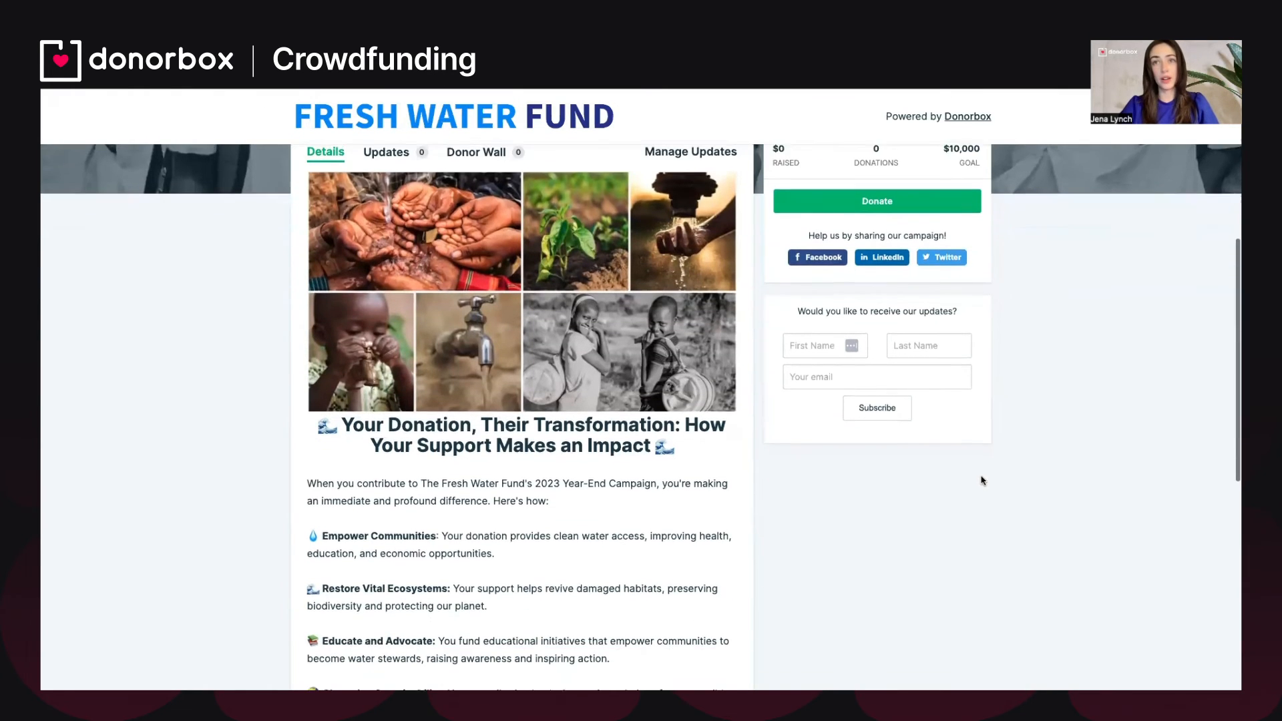
{"action": "left_click", "coordinate": [895, 345]}
{"action": "left_click", "coordinate": [882, 371]}
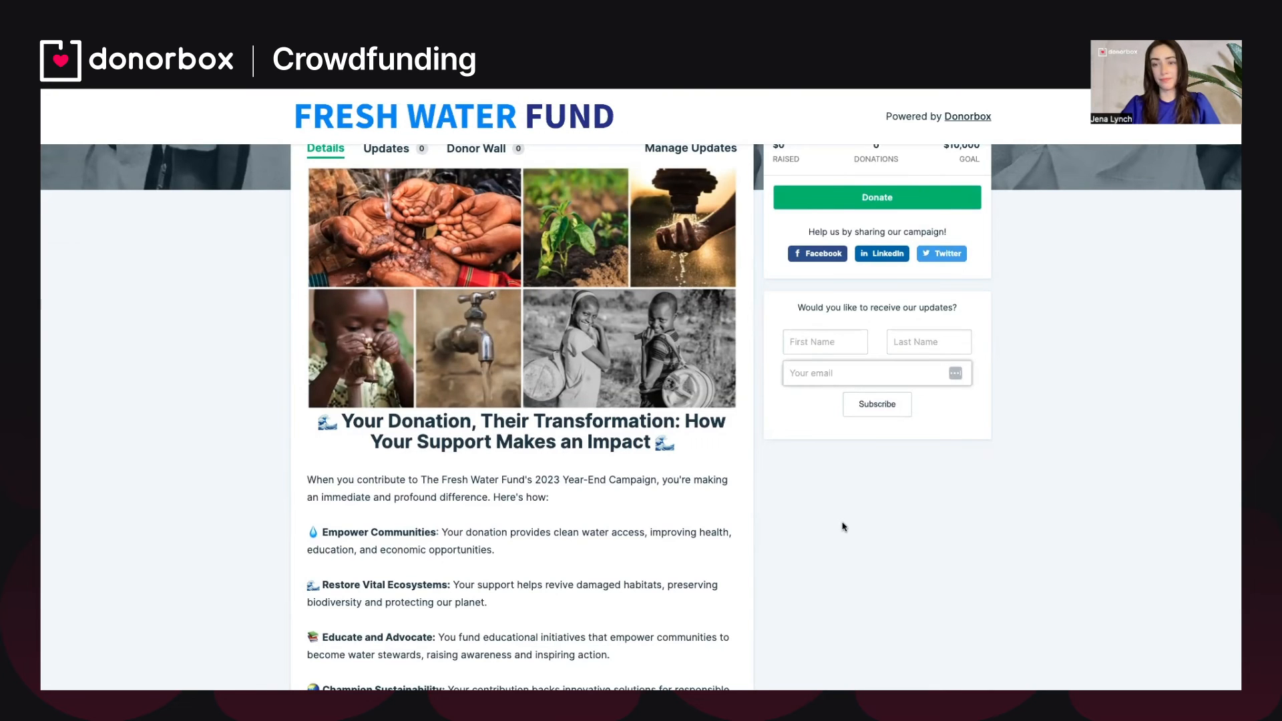
{"action": "scroll", "coordinate": [842, 526], "scroll_direction": "down", "scroll_amount": 3}
{"action": "scroll", "coordinate": [842, 527], "scroll_direction": "up", "scroll_amount": 2}
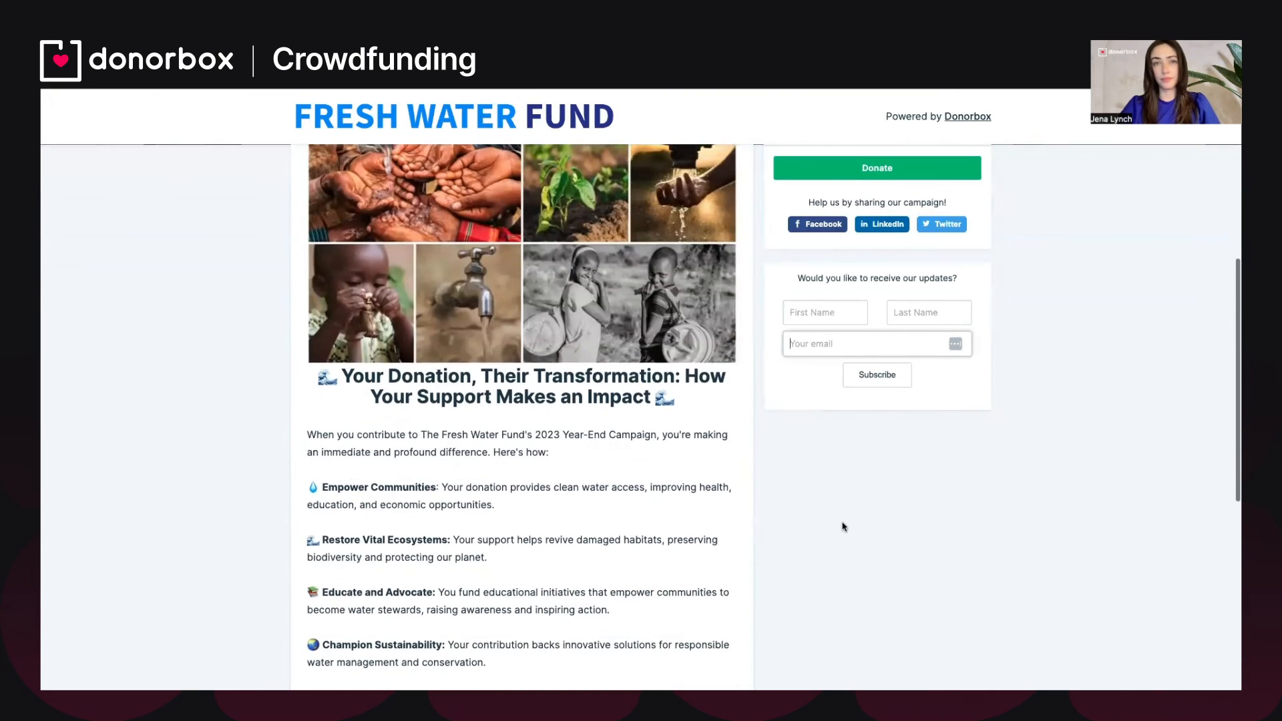
Open the campaign's update manager and title a new update "🌊 Campaign Update - Week 1 🌊".
{"action": "scroll", "coordinate": [843, 527], "scroll_direction": "up", "scroll_amount": 6}
{"action": "scroll", "coordinate": [807, 588], "scroll_direction": "down", "scroll_amount": 2}
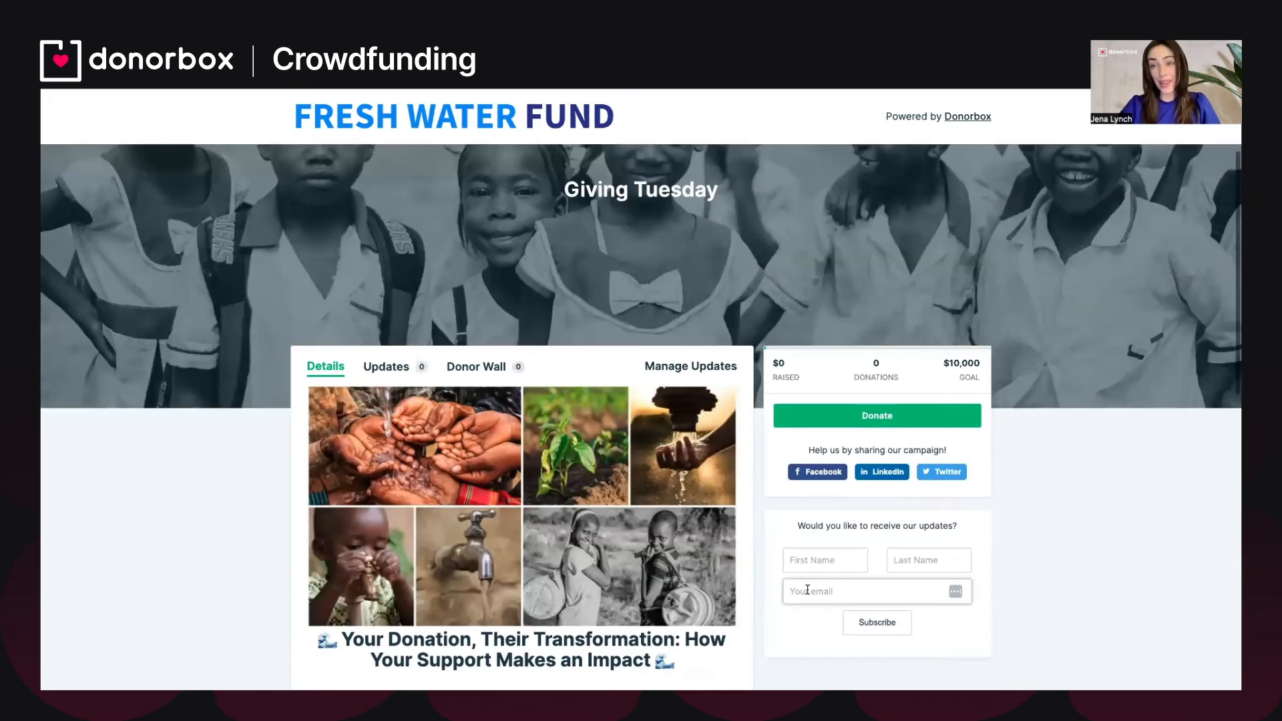
{"action": "left_click", "coordinate": [807, 590]}
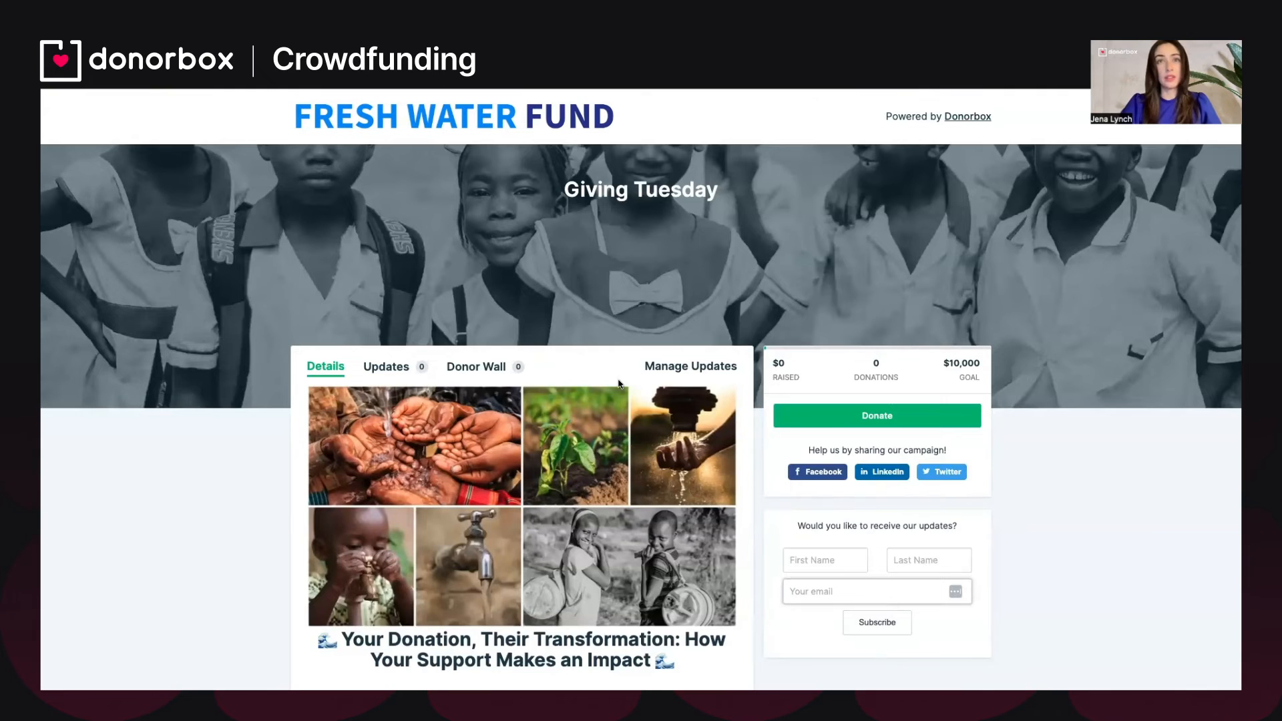
{"action": "scroll", "coordinate": [621, 385], "scroll_direction": "down", "scroll_amount": 1}
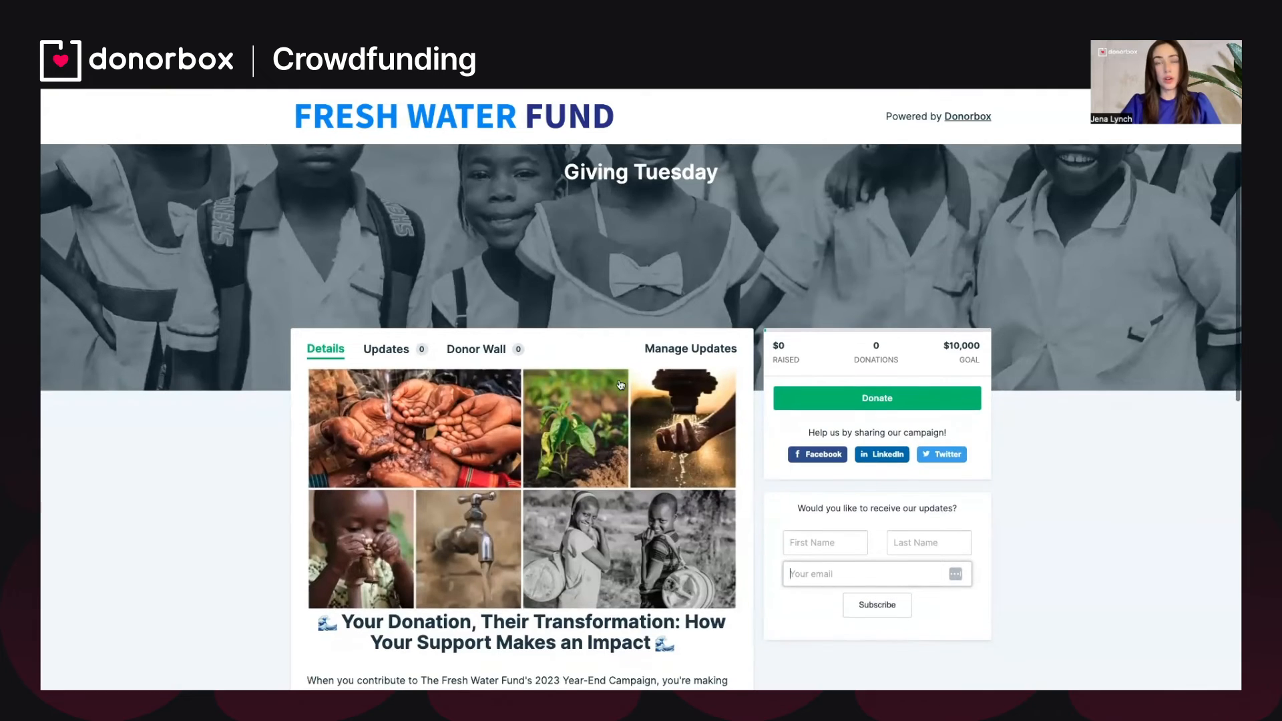
{"action": "left_click", "coordinate": [664, 351]}
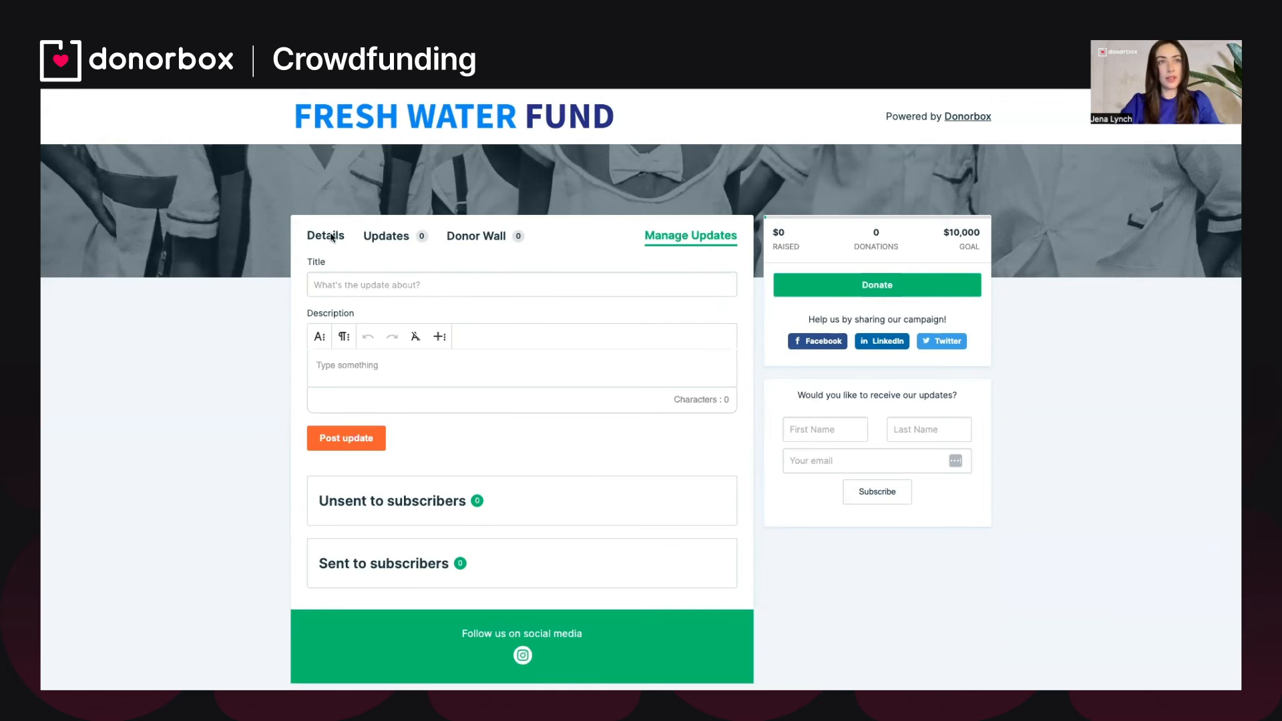
{"action": "left_click", "coordinate": [427, 285]}
{"action": "type", "text": "🌊 Campaign Update - Week 1 🌊"}
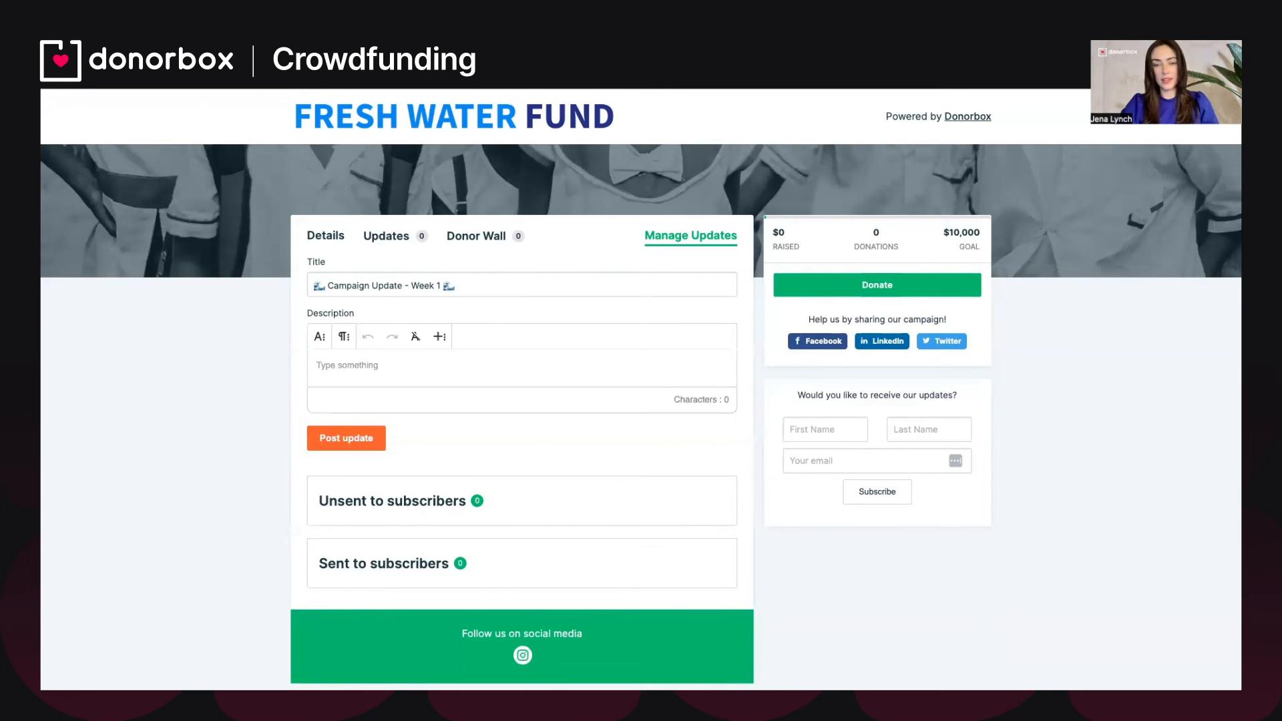
Fill the update's description with the text on the first week's accomplishments, and remove "2023" before "Year-End Campaign".
{"action": "left_click", "coordinate": [348, 365]}
{"action": "type", "text": "In our first week of The Fresh Water Fund's 2023 Year-End Campaign, we've achieved some modest yet meaningful accomplishments thanks to the generosity of our dedicated donors.  Your support has allowed us to kick-start clean water initiatives in several underserved communities, providing access to safe drinking water for hundreds of families.  Additionally, we've taken the initial steps towards habitat restoration in one of our precious freshwater ecosystems, helping to preserve its natural balance and protect vulnerable species.  While these accomplishments are indeed noteworthy, we still have a long way to go to reach our ultimate goal of safeguarding freshwater sources worldwide. Your continued support will enable us to extend our reach, impact more lives, and make even greater strides in preserving this vital resource.  Together, we can rise to the challenge and ensure a brighter, water-secure future for all. Thank you for being a part of this journey! 🌊💙  Help us reach our goal"}
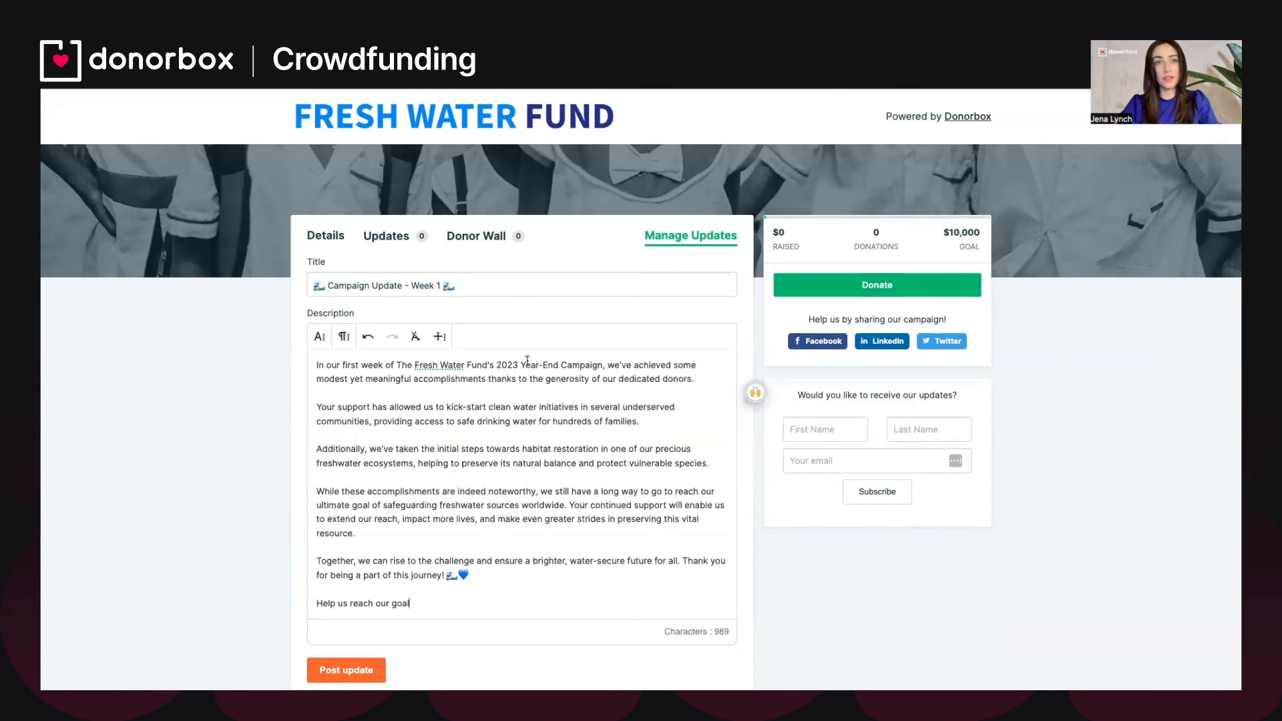
{"action": "left_click_drag", "start_coordinate": [519, 366], "coordinate": [499, 364]}
{"action": "key", "text": "BackSpace"}
{"action": "key", "text": "Delete"}
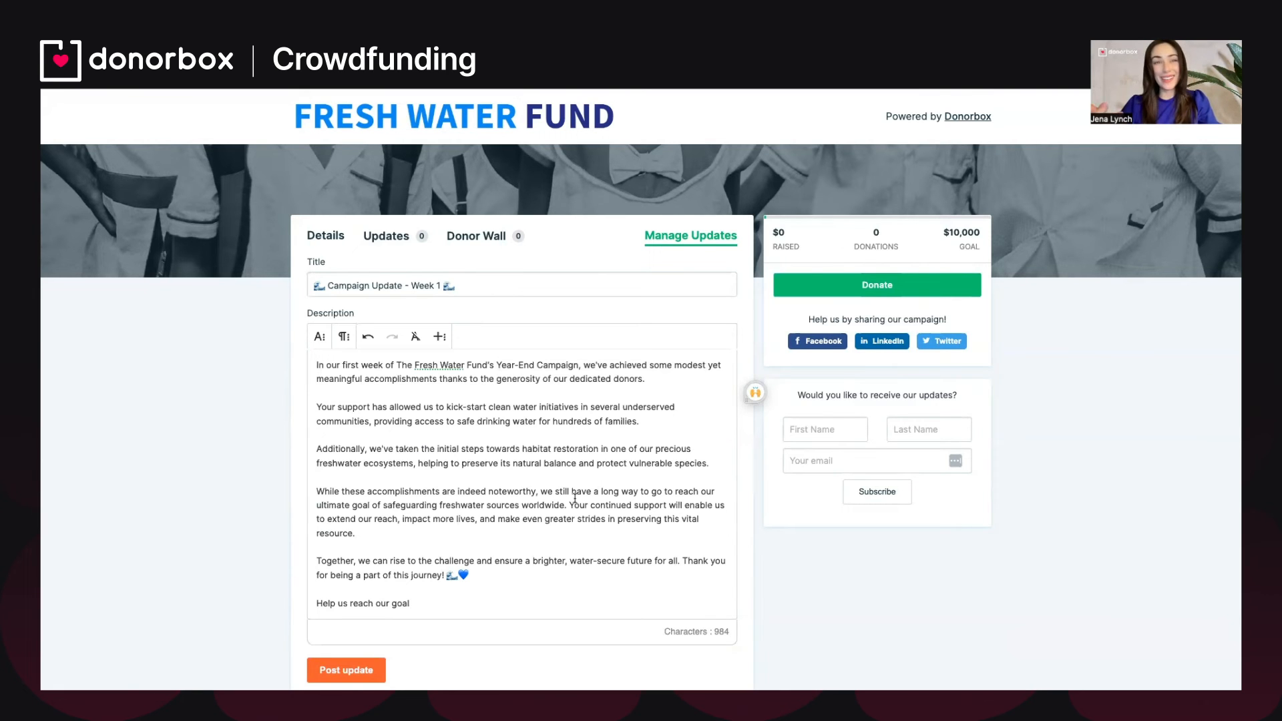
Extend the description's last line to "Help us reach our goal by donating!" and post the update.
{"action": "left_click", "coordinate": [441, 601]}
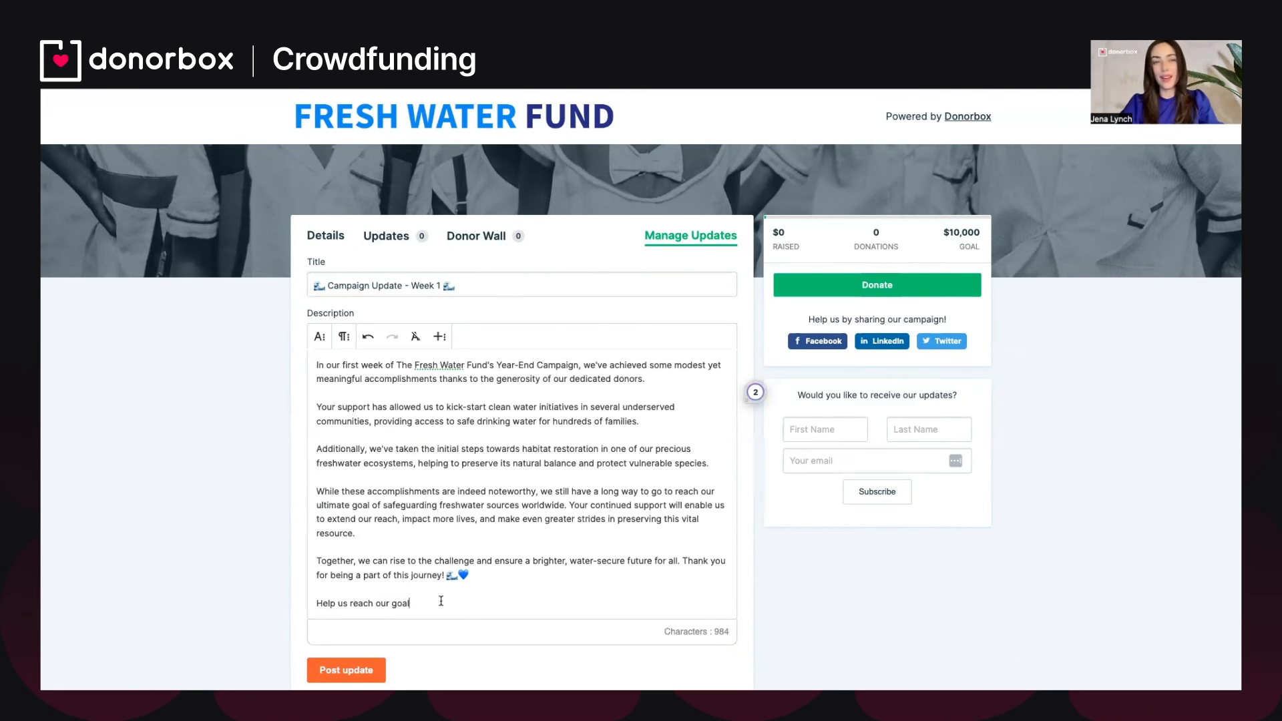
{"action": "type", "text": "by donating!"}
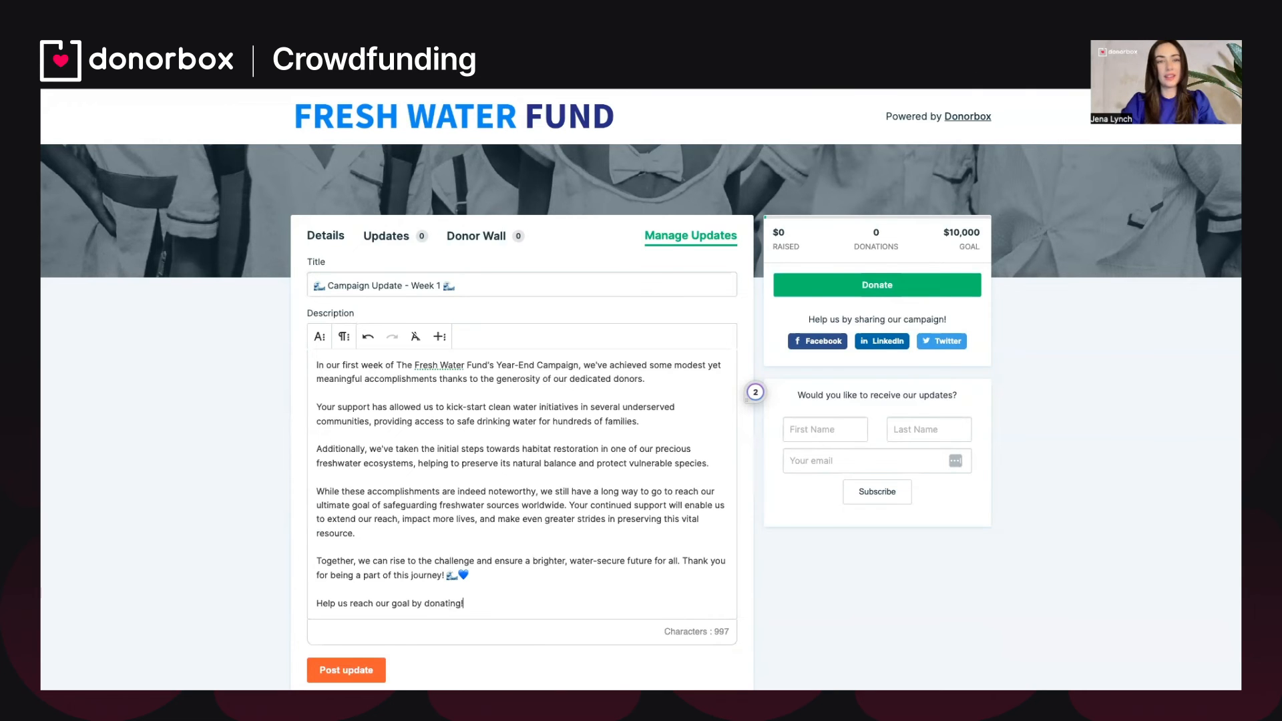
{"action": "scroll", "coordinate": [611, 464], "scroll_direction": "down", "scroll_amount": 1}
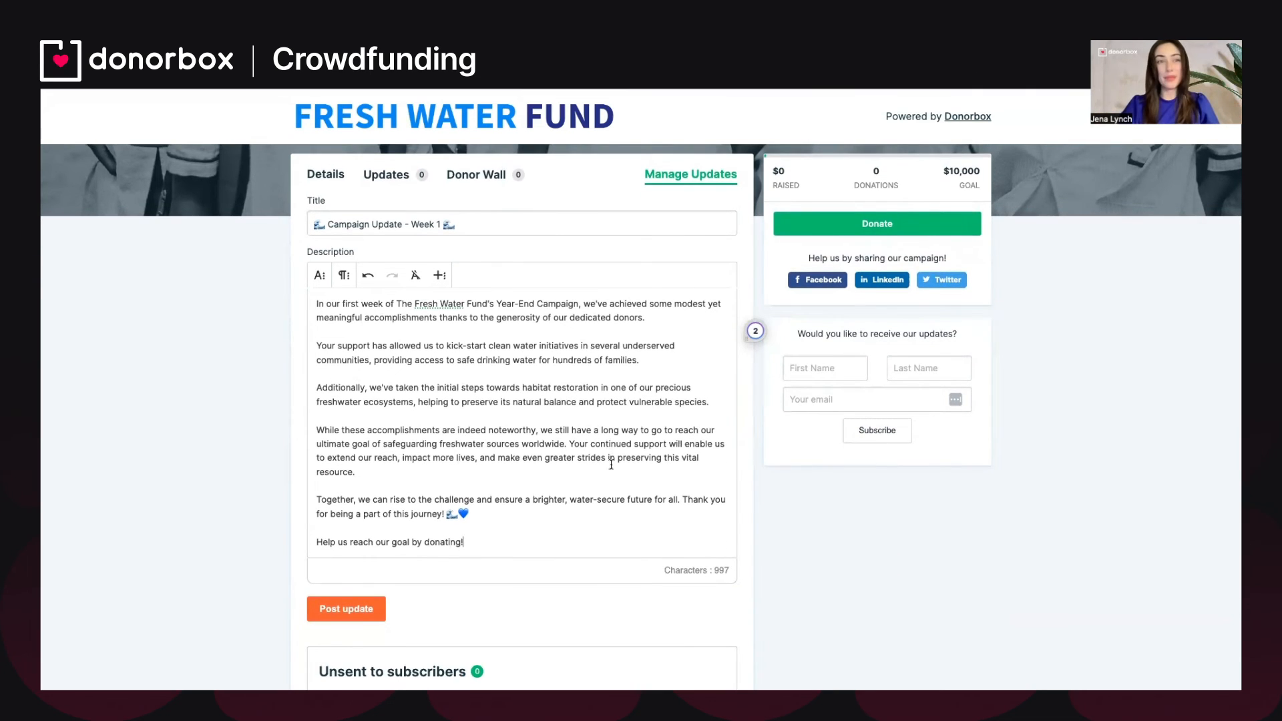
{"action": "scroll", "coordinate": [611, 464], "scroll_direction": "down", "scroll_amount": 1}
{"action": "left_click", "coordinate": [343, 534]}
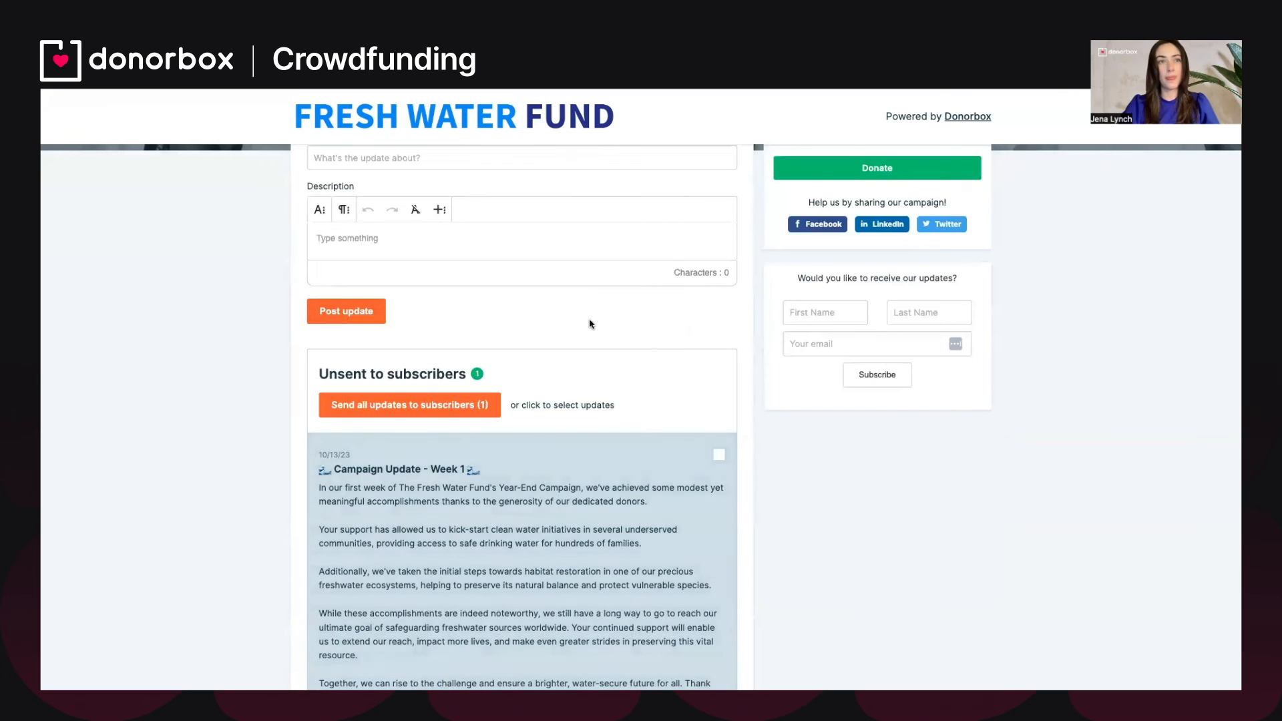
Examine the posted update among the unsent ones and its options for sending, editing and deleting.
{"action": "scroll", "coordinate": [585, 323], "scroll_direction": "up", "scroll_amount": 1}
{"action": "scroll", "coordinate": [584, 323], "scroll_direction": "down", "scroll_amount": 1}
{"action": "scroll", "coordinate": [585, 324], "scroll_direction": "up", "scroll_amount": 2}
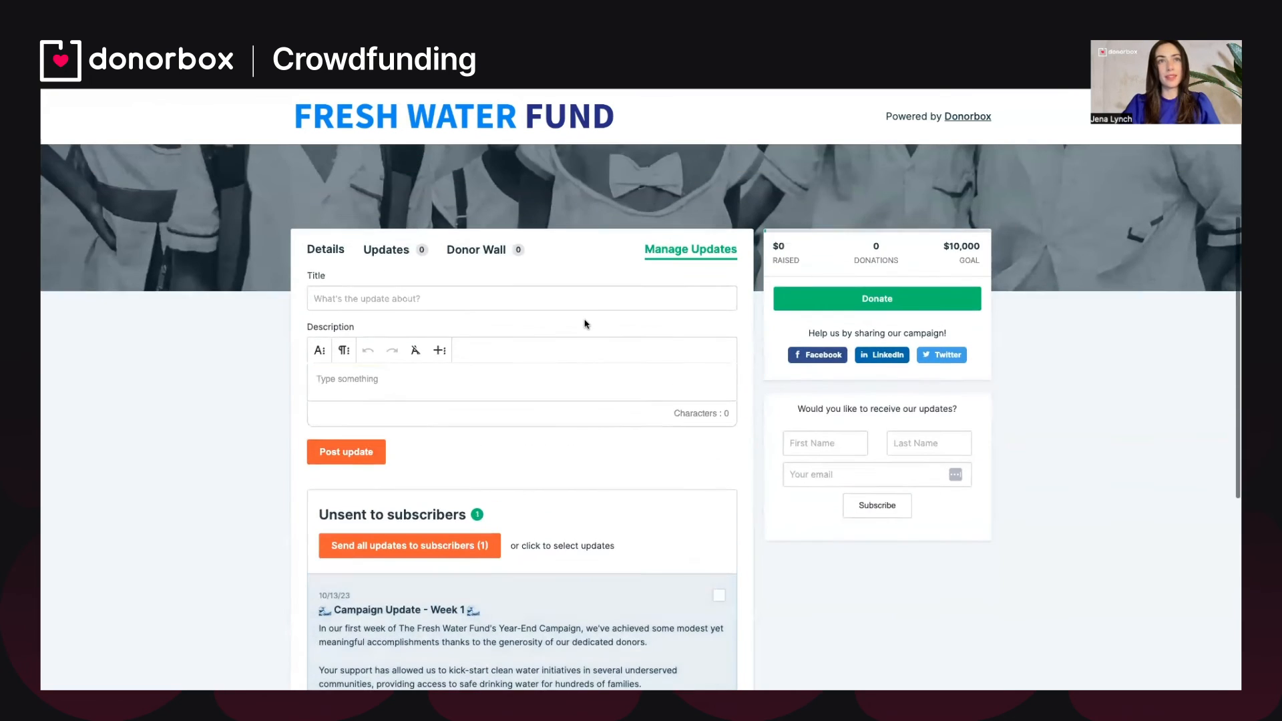
{"action": "scroll", "coordinate": [635, 439], "scroll_direction": "down", "scroll_amount": 2}
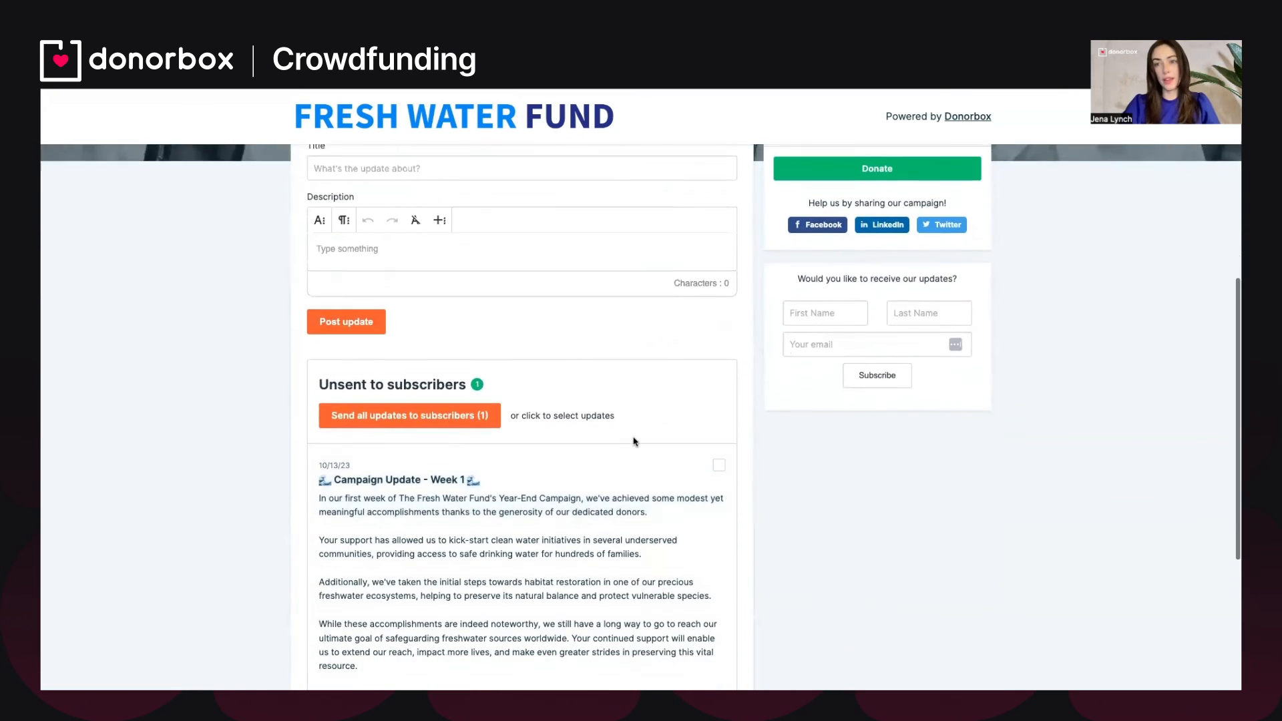
{"action": "scroll", "coordinate": [633, 441], "scroll_direction": "down", "scroll_amount": 2}
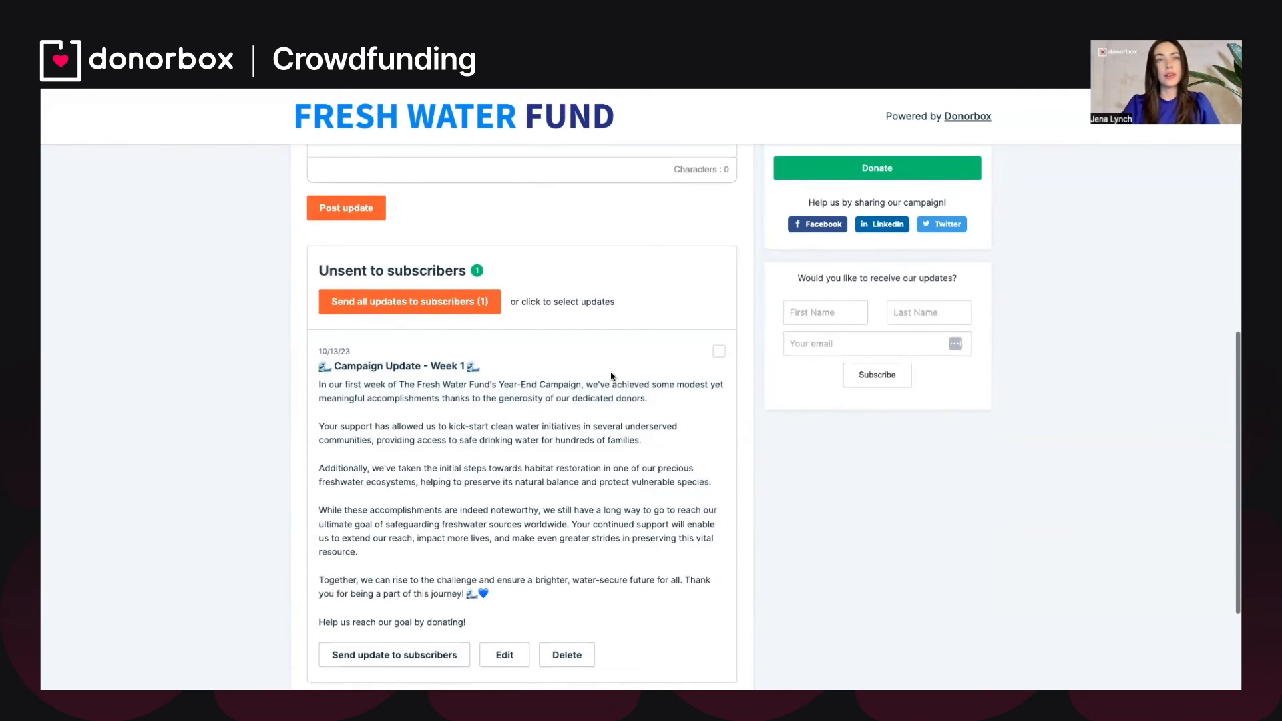
{"action": "scroll", "coordinate": [687, 360], "scroll_direction": "down", "scroll_amount": 1}
{"action": "scroll", "coordinate": [637, 442], "scroll_direction": "down", "scroll_amount": 2}
{"action": "scroll", "coordinate": [653, 289], "scroll_direction": "up", "scroll_amount": 1}
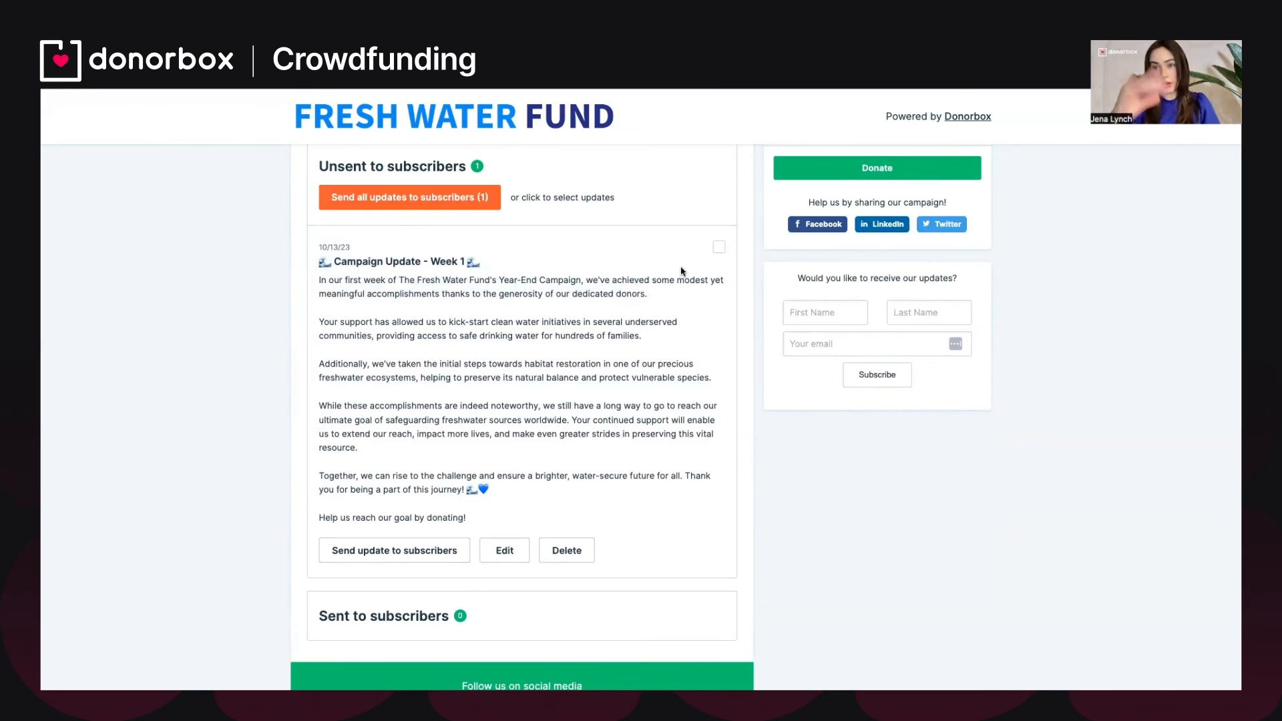
Select the Week 1 update for sending to subscribers and set the email subject to "Week 1 Update".
{"action": "left_click", "coordinate": [719, 247]}
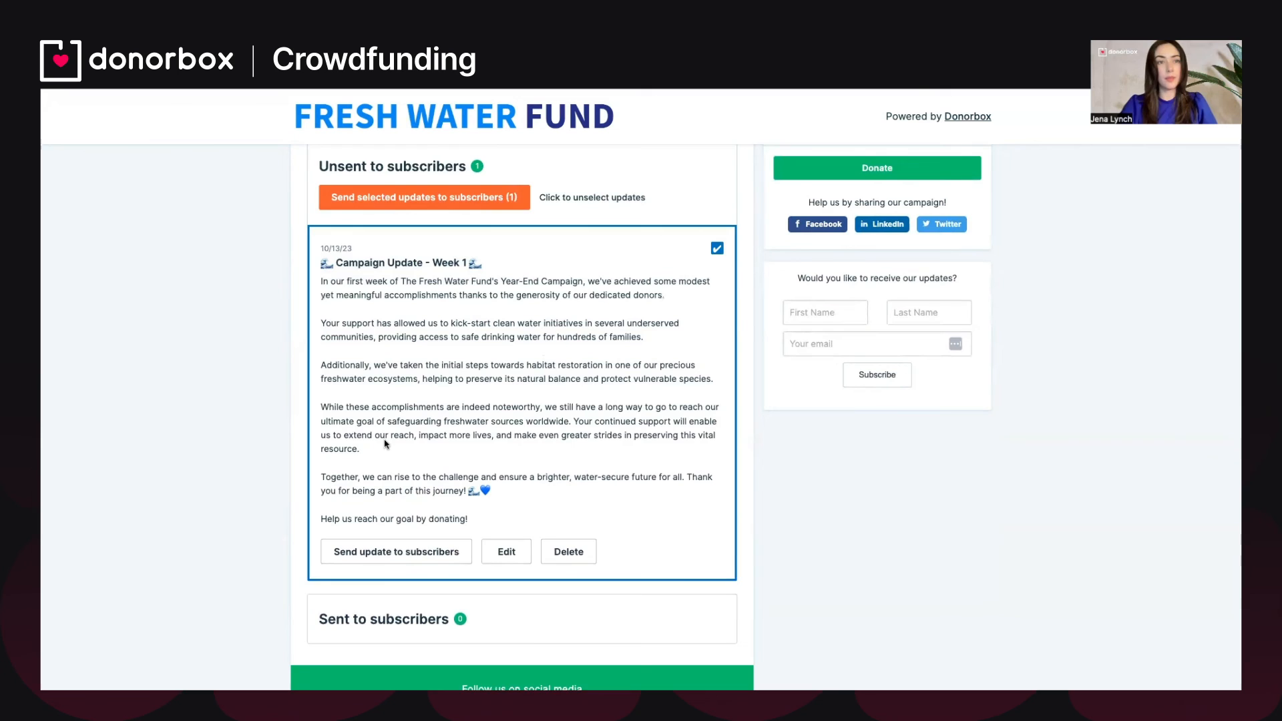
{"action": "scroll", "coordinate": [387, 444], "scroll_direction": "down", "scroll_amount": 1}
{"action": "left_click", "coordinate": [412, 514]}
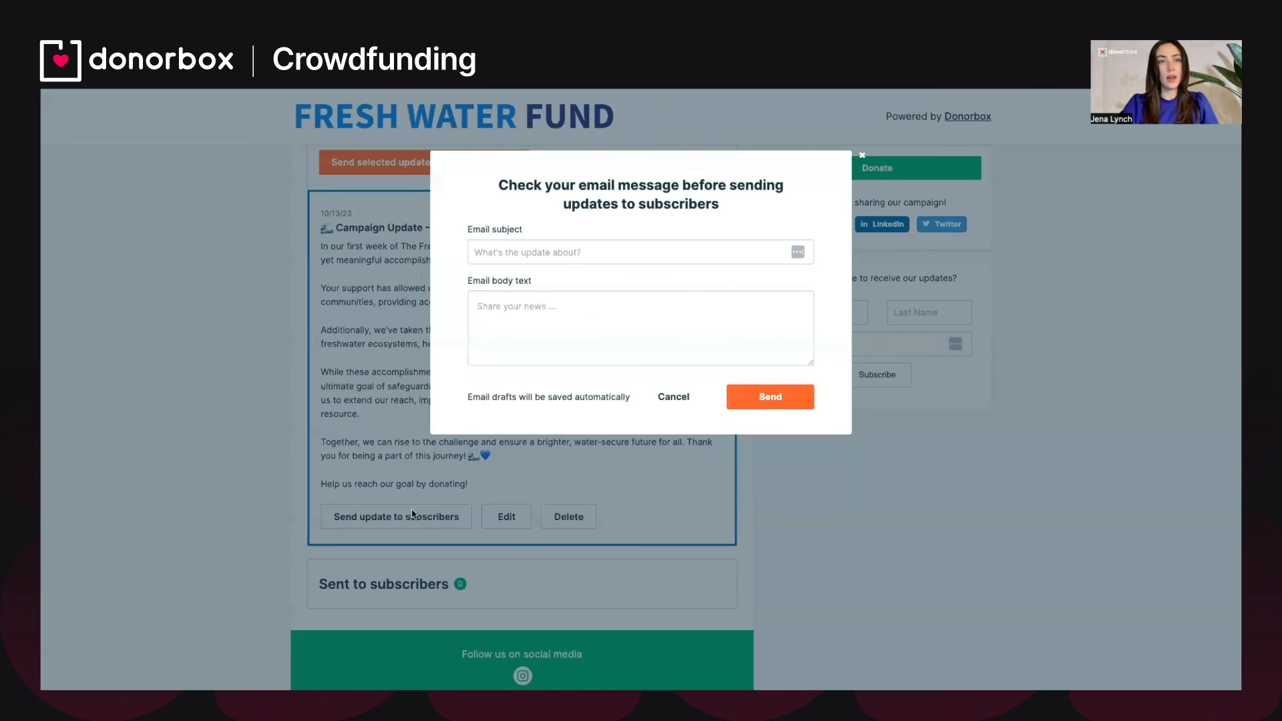
{"action": "left_click", "coordinate": [588, 251]}
{"action": "type", "text": "Week Update"}
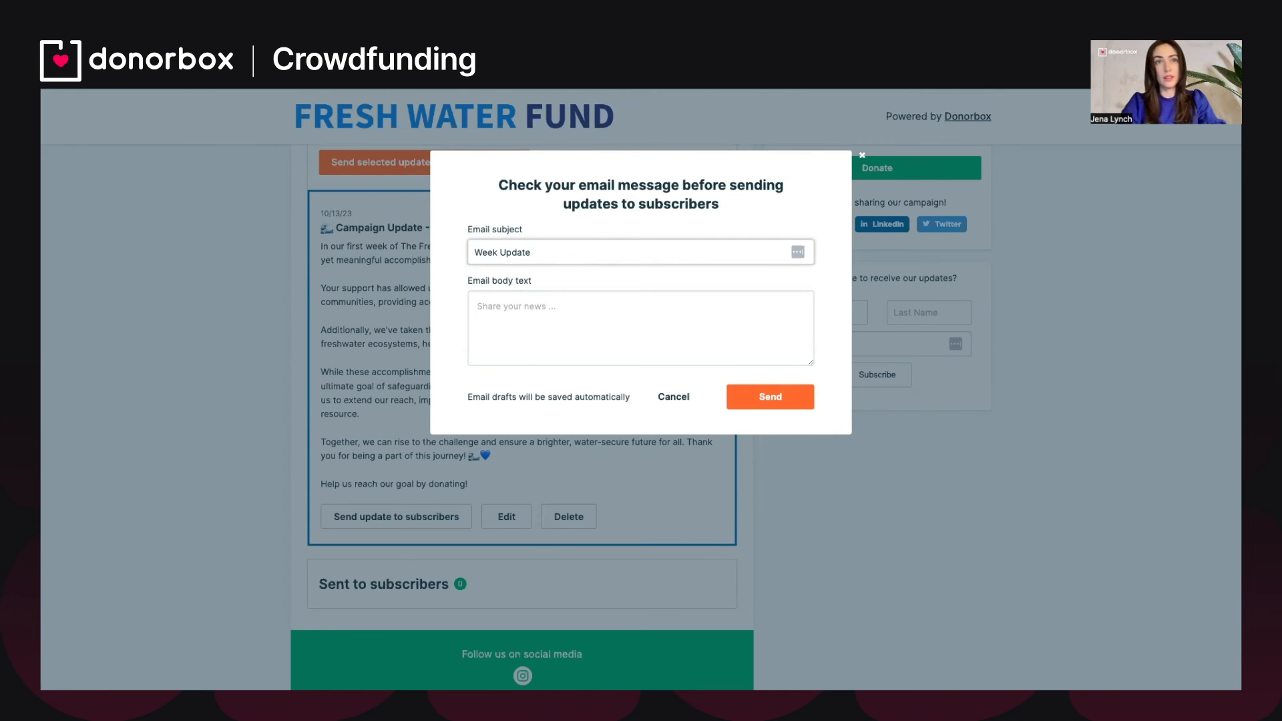
{"action": "left_click", "coordinate": [495, 249]}
{"action": "type", "text": "1"}
Write "Here's an update!" as the email body text and send the update to subscribers.
{"action": "left_click", "coordinate": [540, 299]}
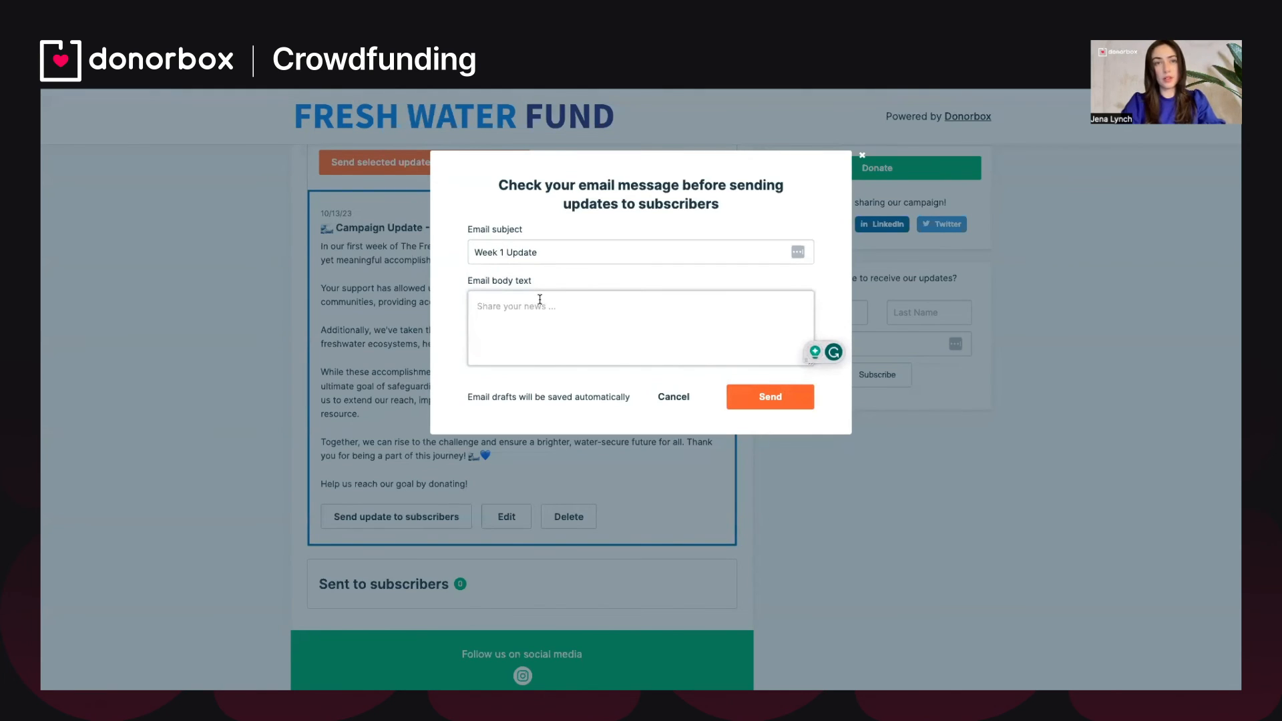
{"action": "type", "text": "Here's an update!"}
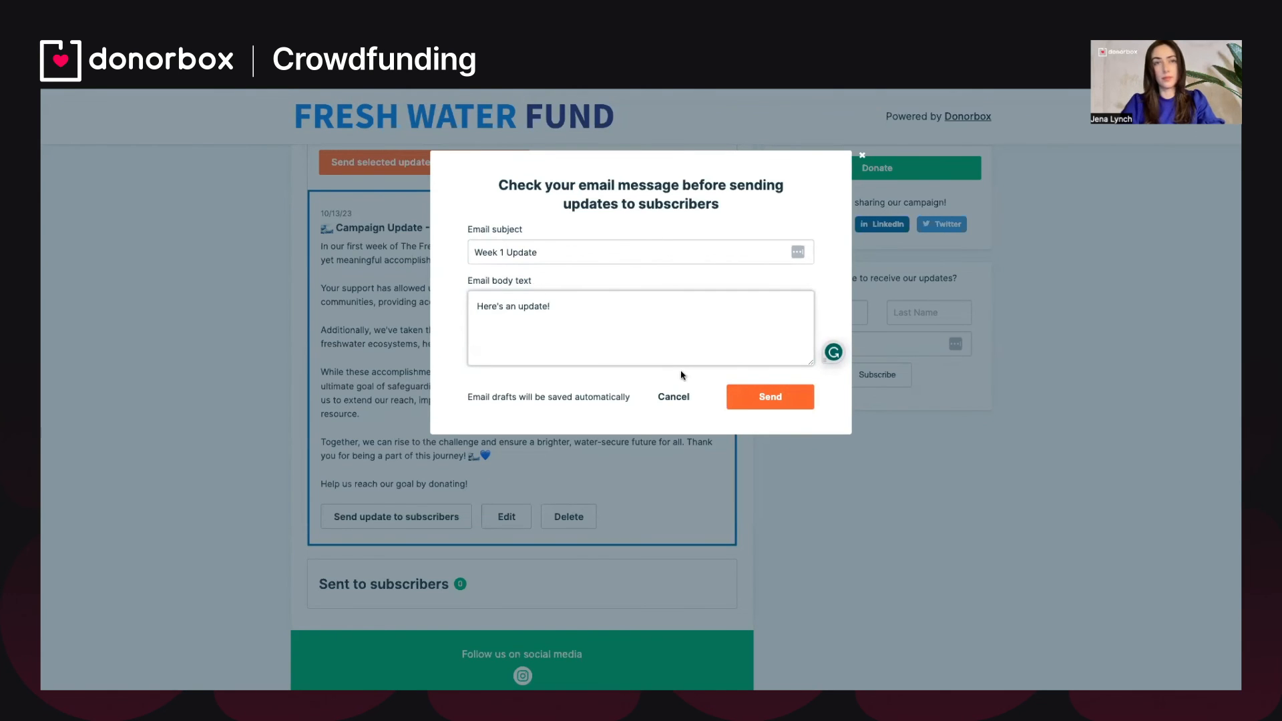
{"action": "left_click", "coordinate": [751, 395]}
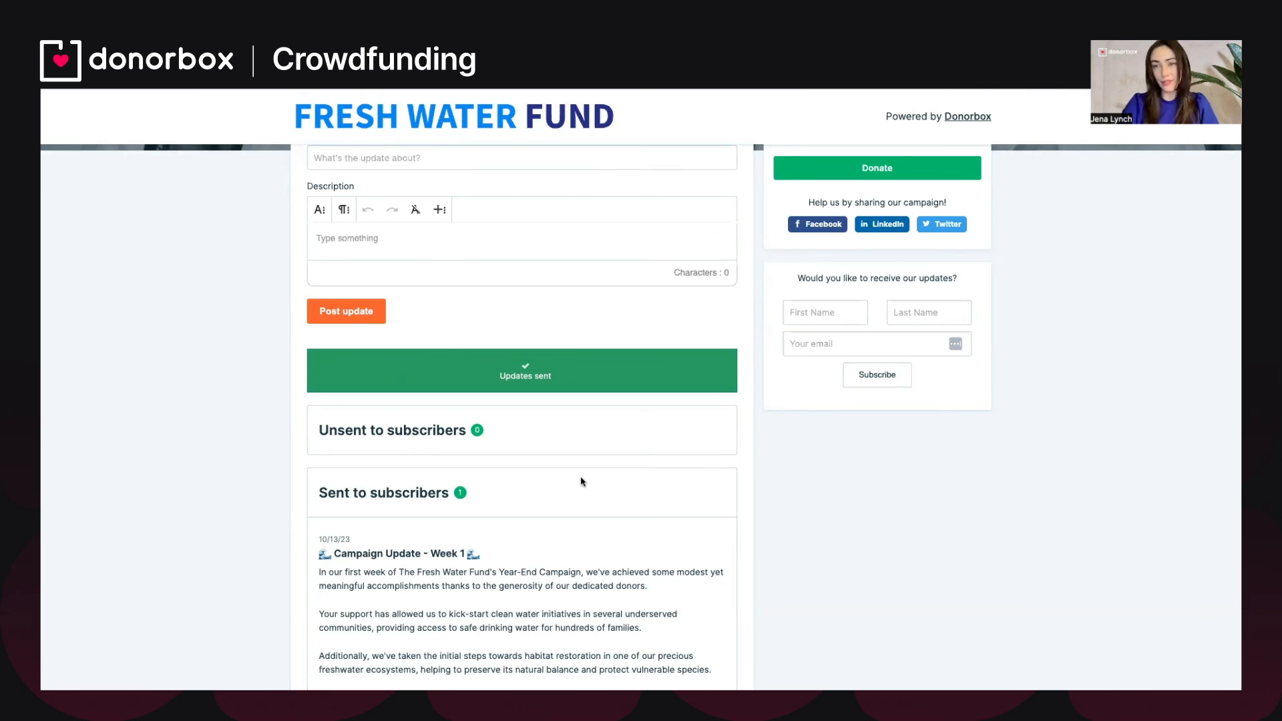
Check the published Week 1 update in the page's list of updates, and return to the campaign details.
{"action": "scroll", "coordinate": [583, 482], "scroll_direction": "up", "scroll_amount": 7}
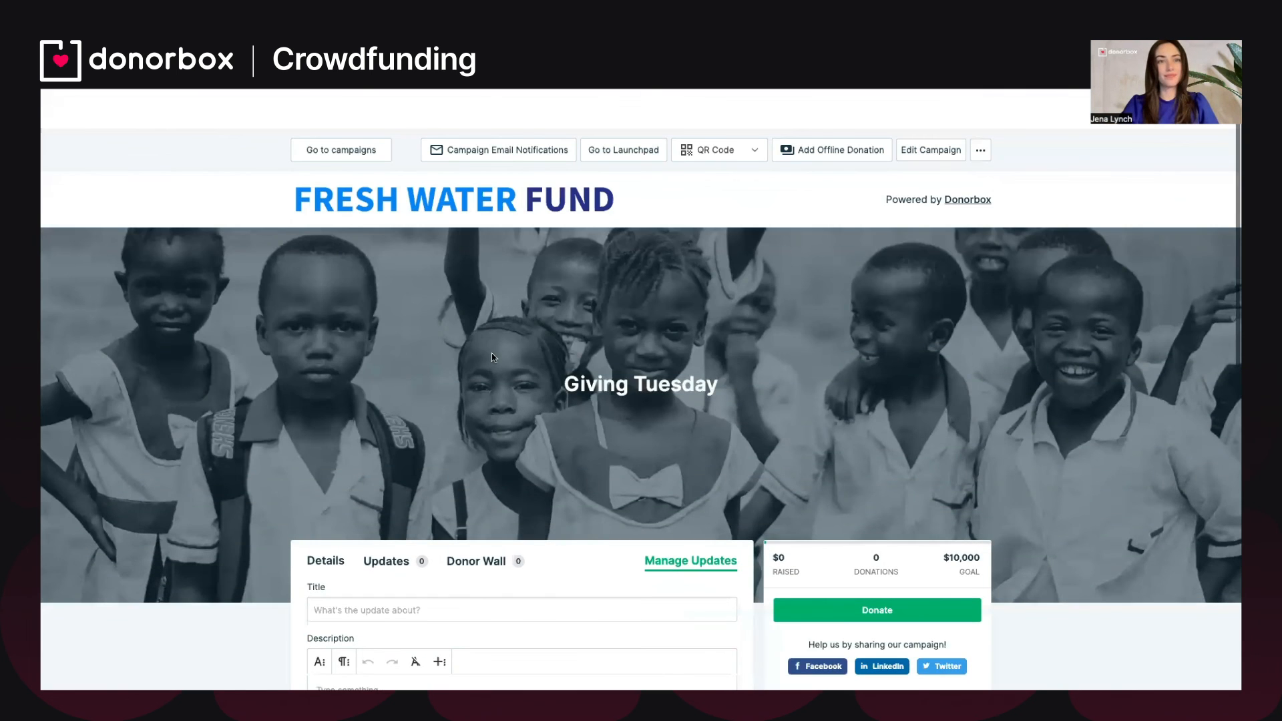
{"action": "left_click", "coordinate": [382, 528]}
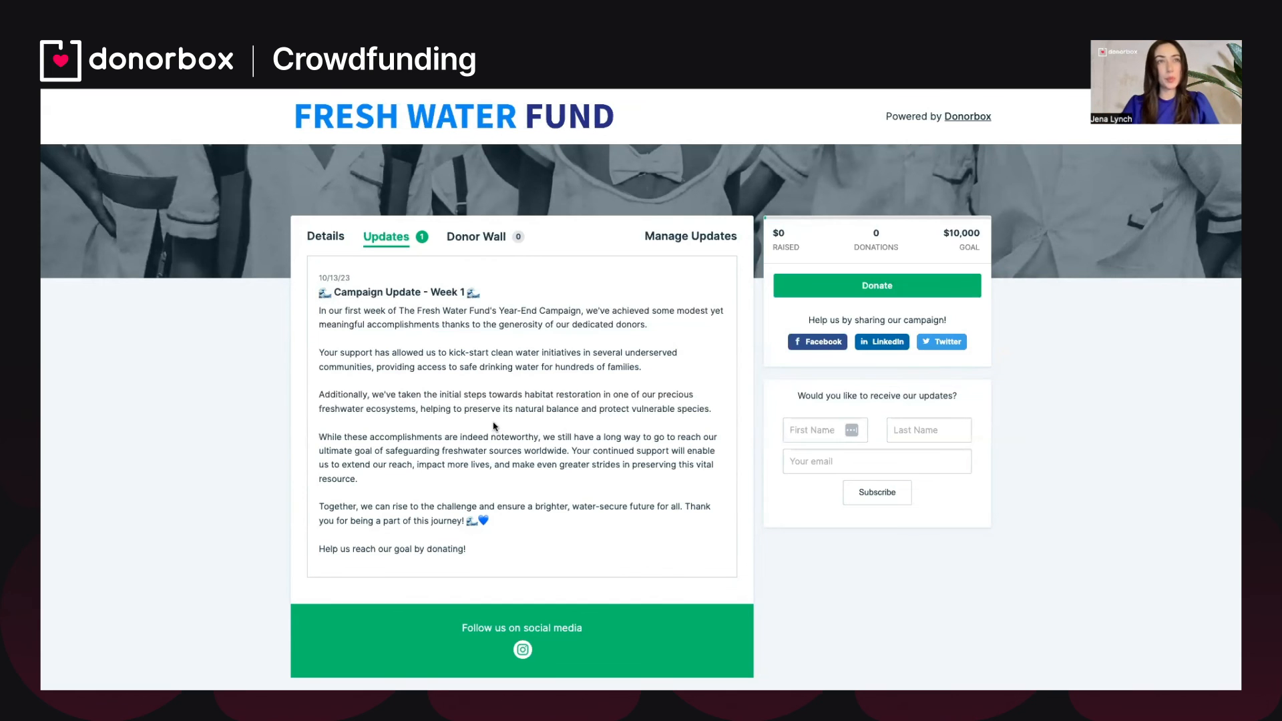
{"action": "left_click", "coordinate": [320, 235]}
{"action": "scroll", "coordinate": [485, 298], "scroll_direction": "down", "scroll_amount": 2}
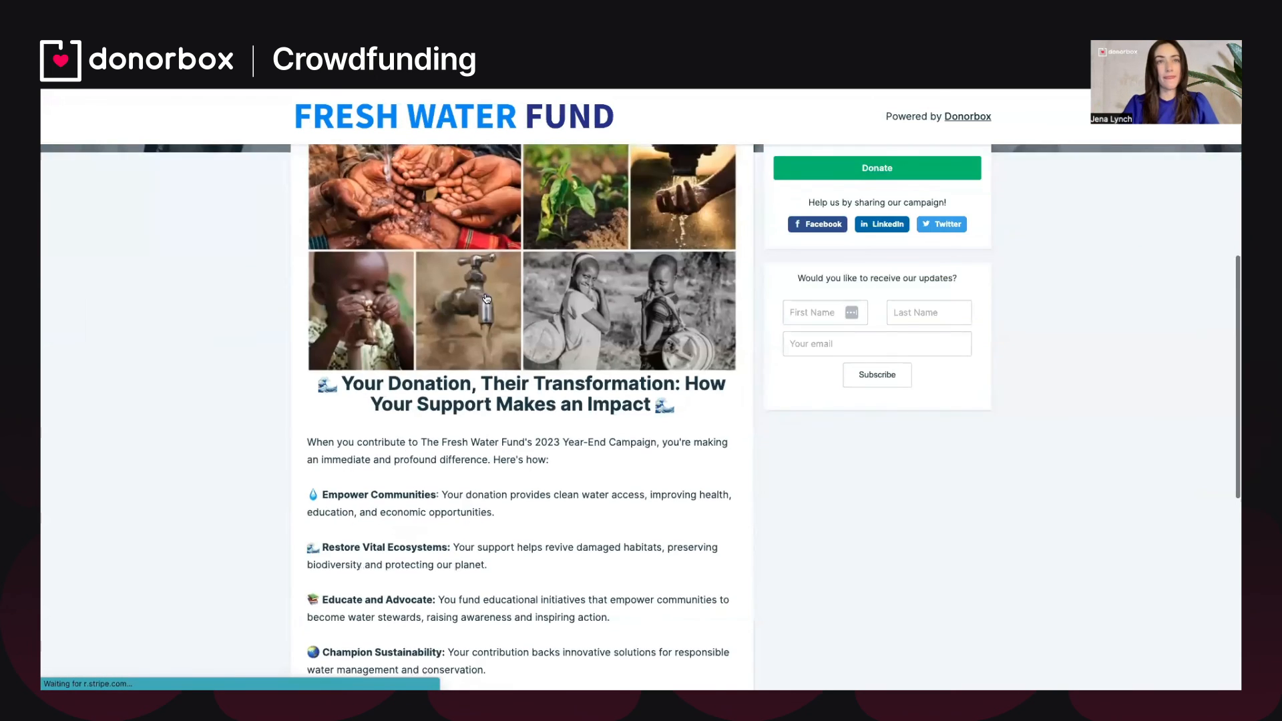
{"action": "scroll", "coordinate": [486, 298], "scroll_direction": "up", "scroll_amount": 5}
{"action": "scroll", "coordinate": [481, 468], "scroll_direction": "down", "scroll_amount": 1}
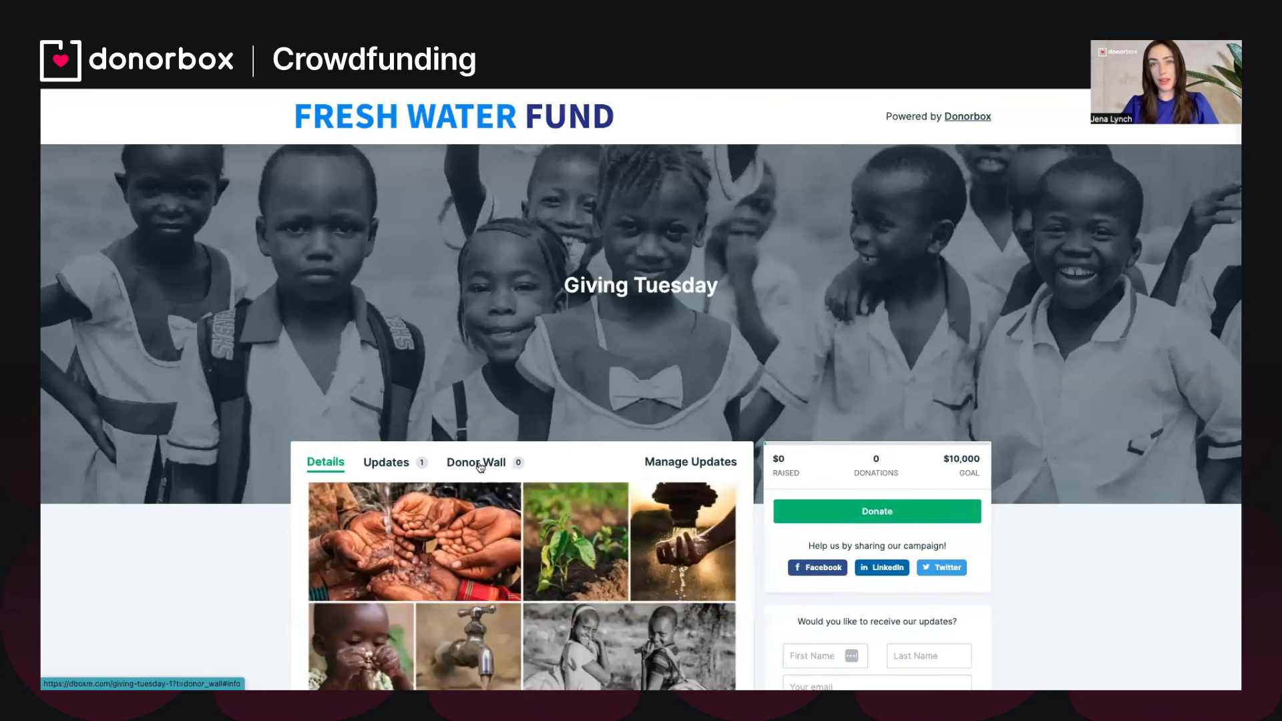
View the page's donor wall and go back to the campaign details to look through them.
{"action": "left_click", "coordinate": [480, 467]}
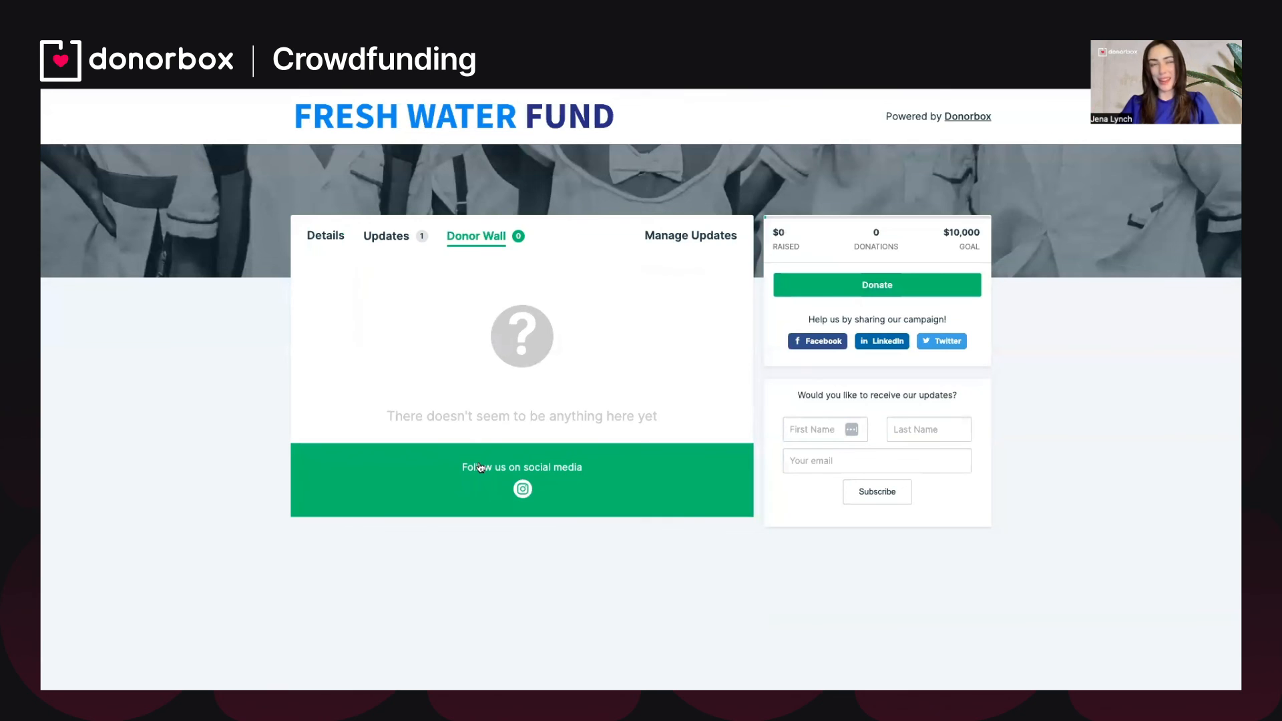
{"action": "left_click", "coordinate": [319, 237]}
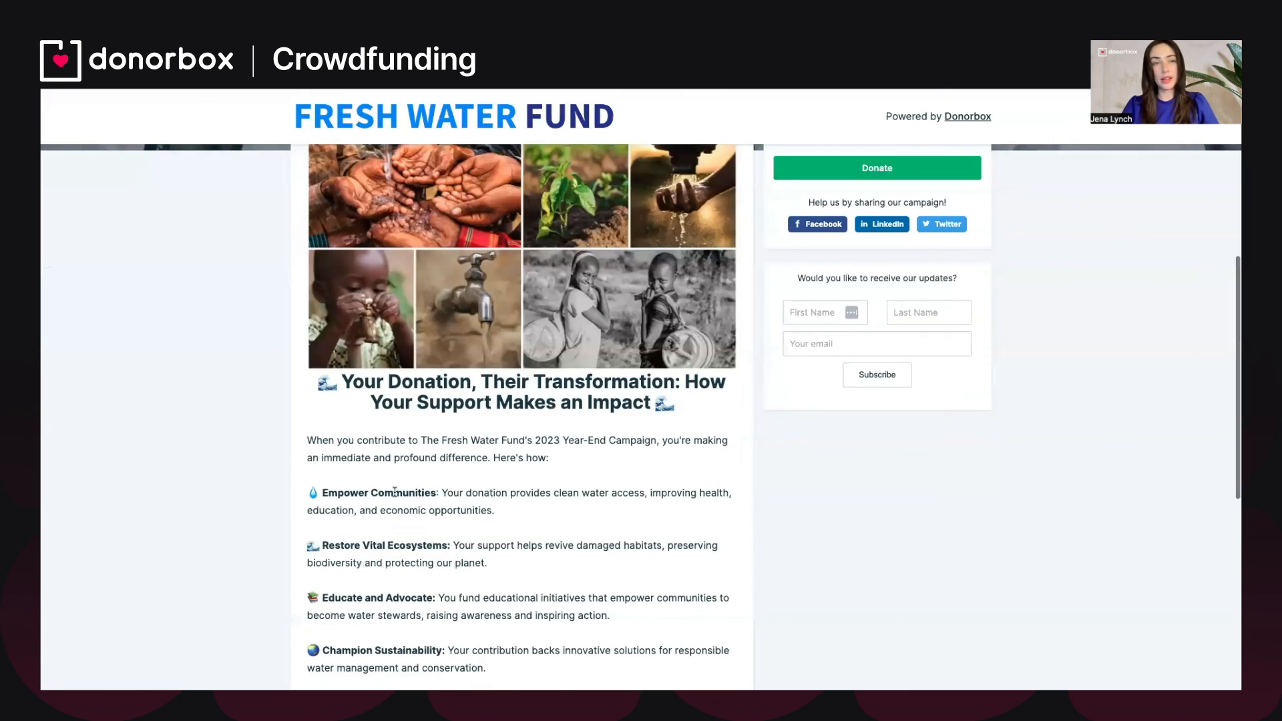
{"action": "scroll", "coordinate": [521, 542], "scroll_direction": "down", "scroll_amount": 3}
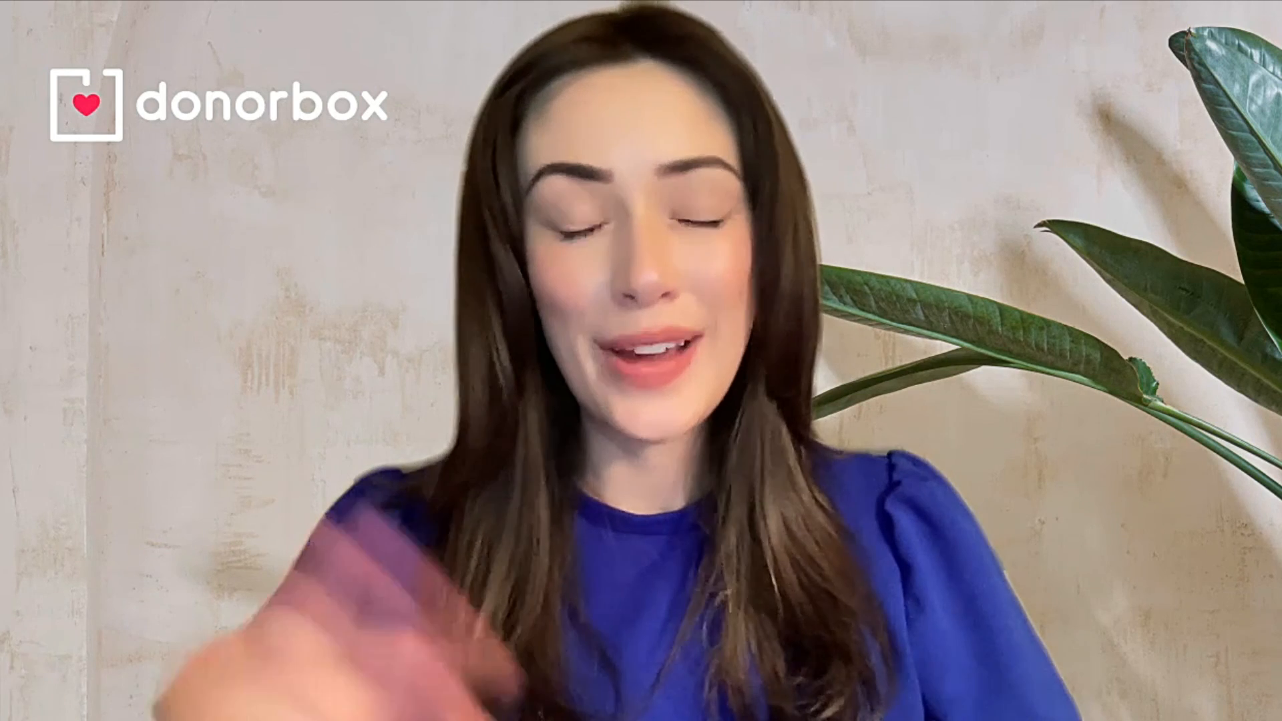